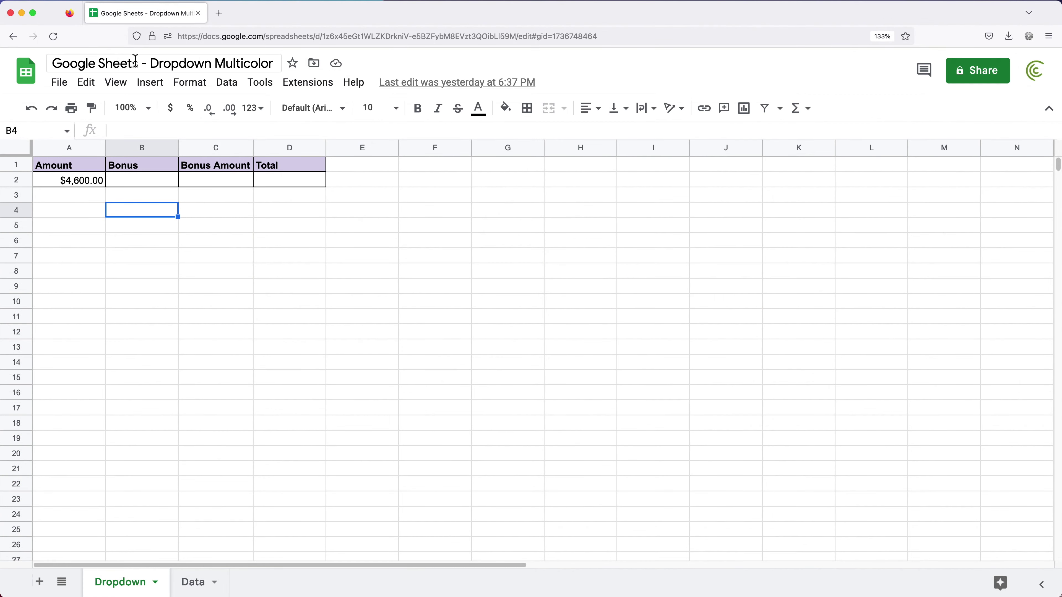
Select the empty Bonus cell B2 and bring up Insert > Dropdown for it.
left_click(85, 167)
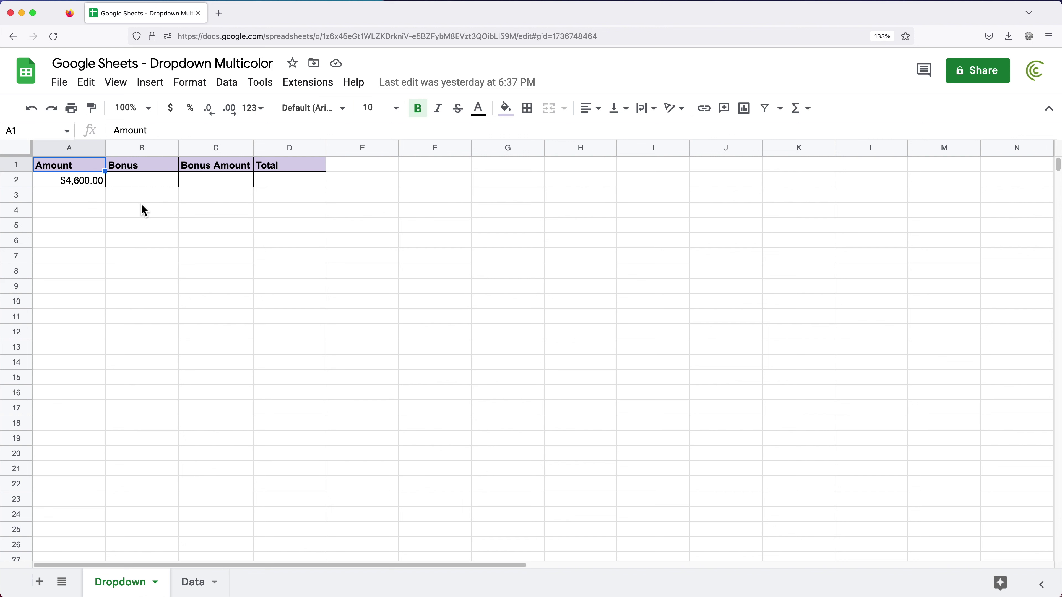
left_click(146, 181)
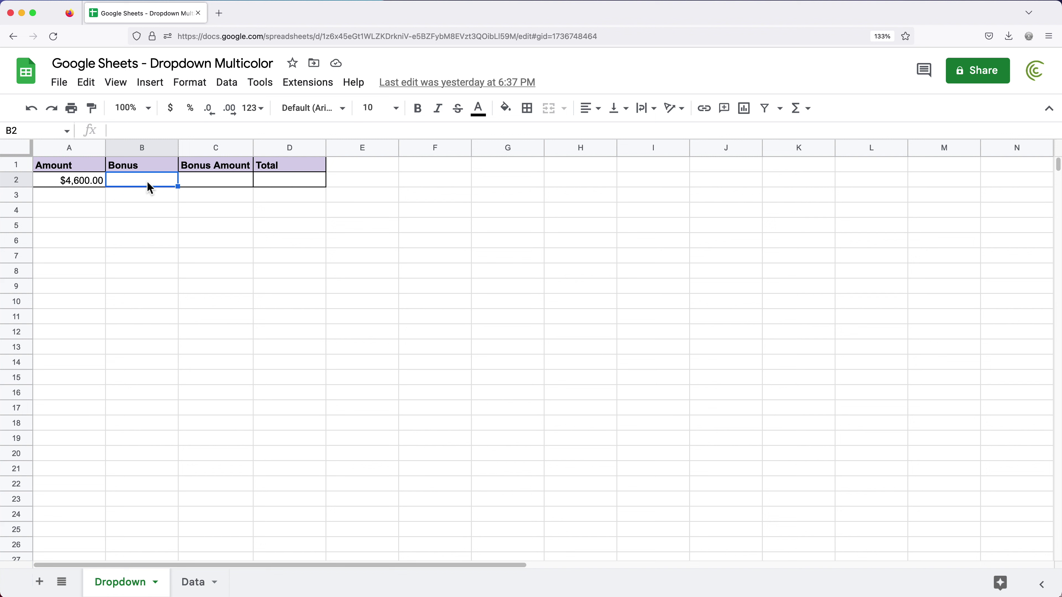
left_click(150, 86)
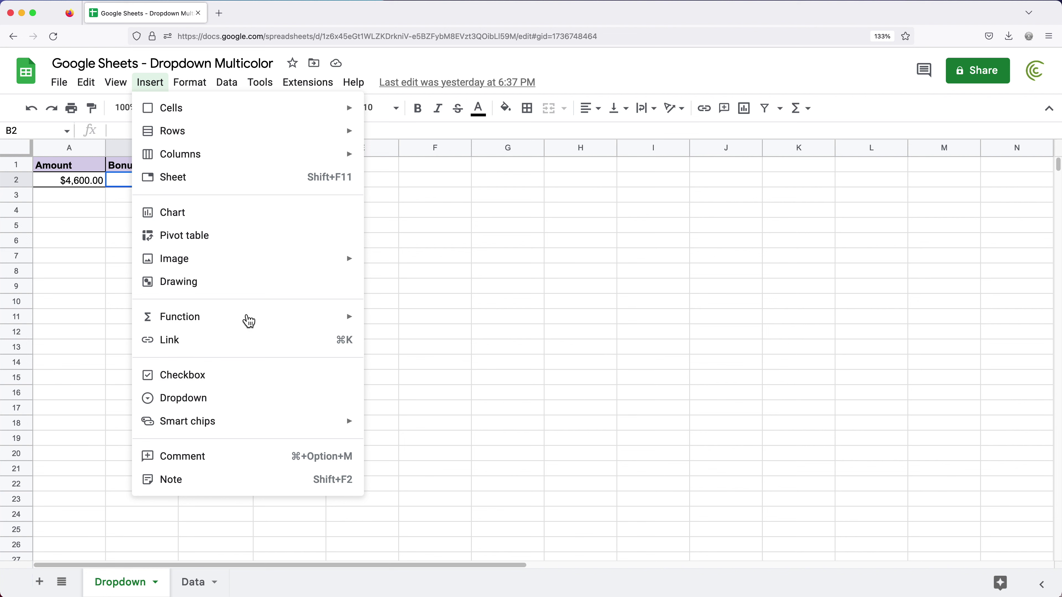
mouse_move(232, 86)
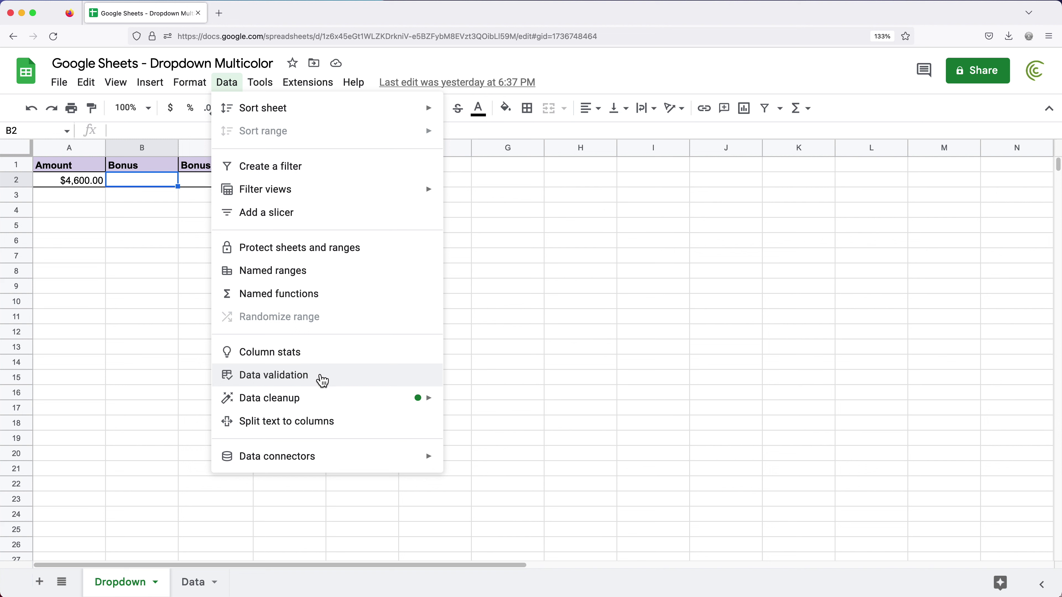
mouse_move(169, 93)
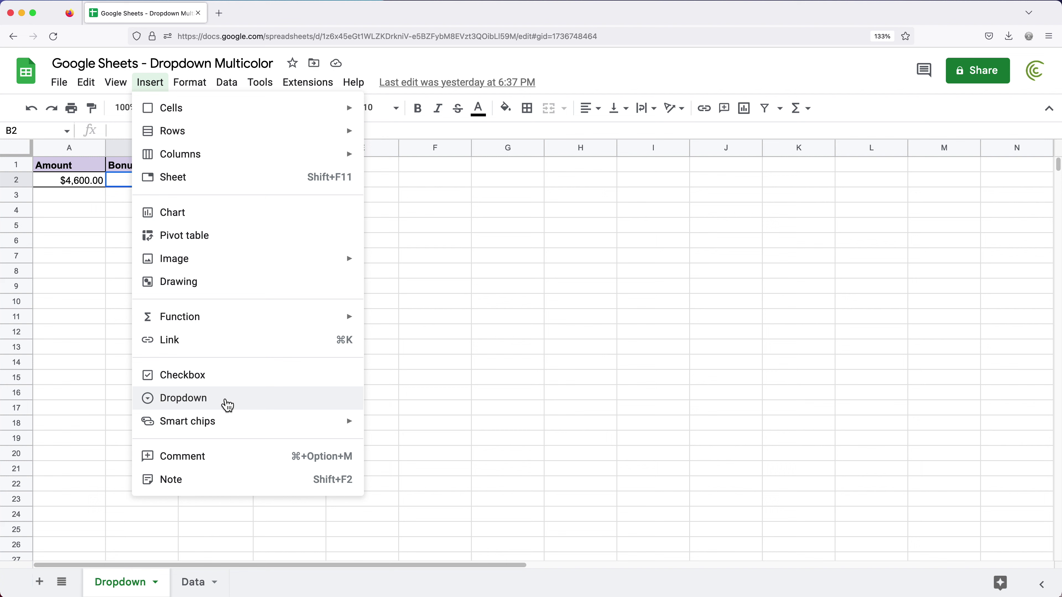
Add a dropdown to B2 with the options Yes and No.
left_click(227, 405)
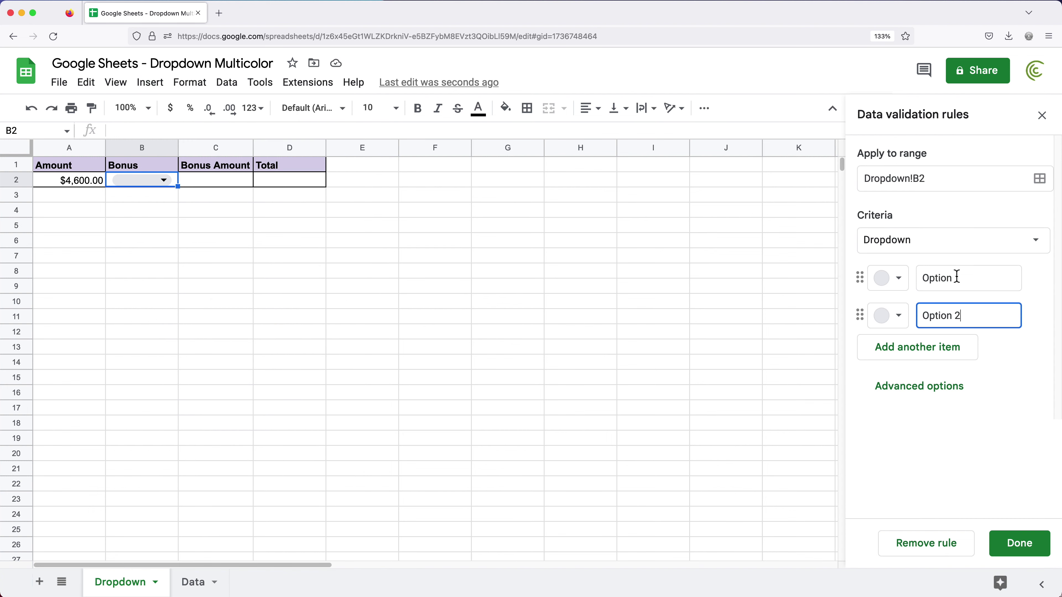
left_click(971, 279)
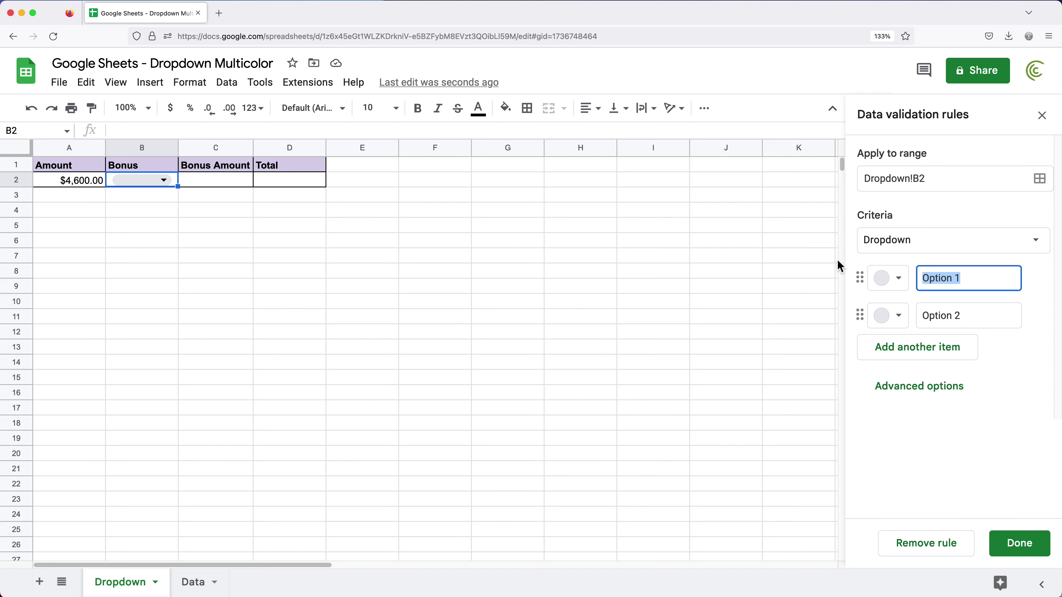
type("Yes")
left_click(989, 323)
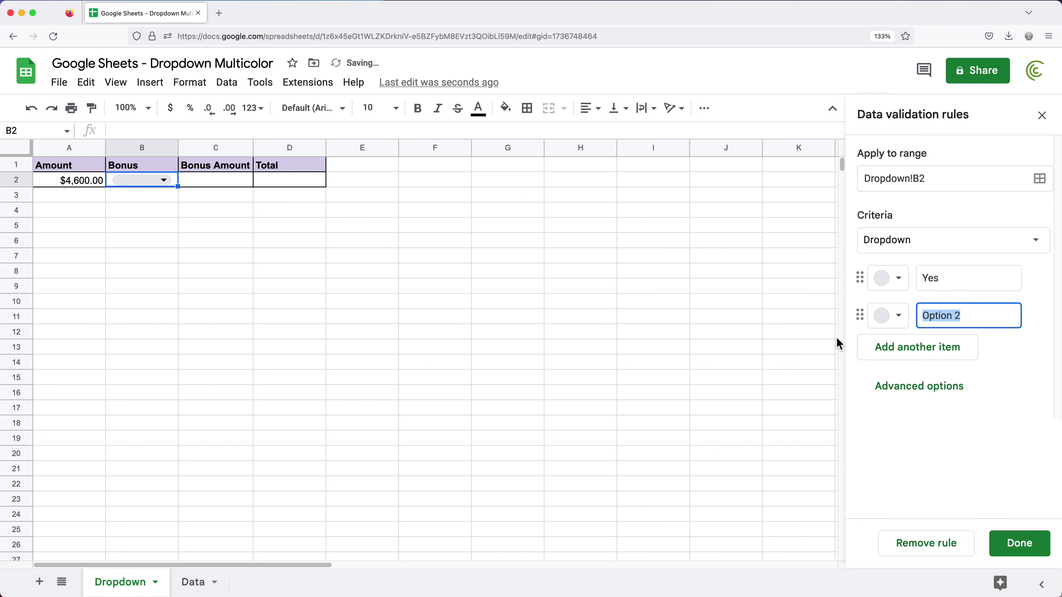
type("No")
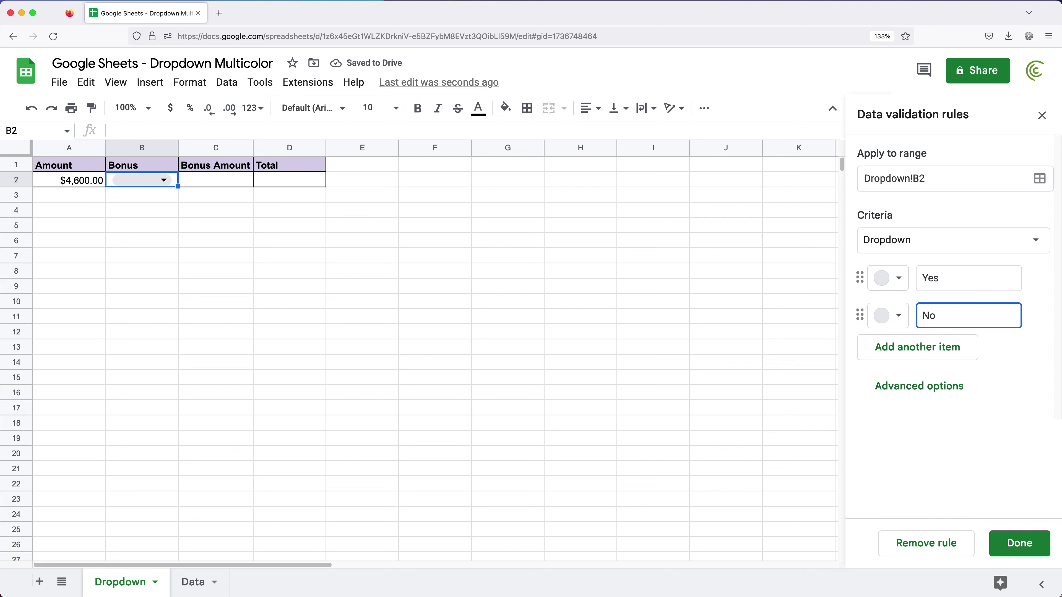
Colour Yes light green and No pink, and remove the empty third option.
left_click(902, 288)
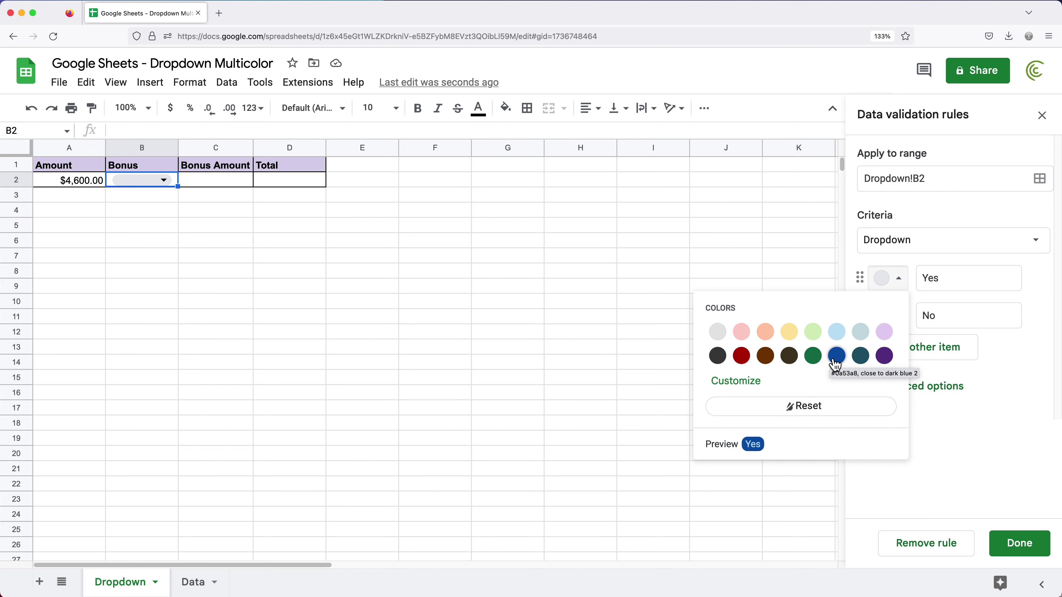
left_click(814, 334)
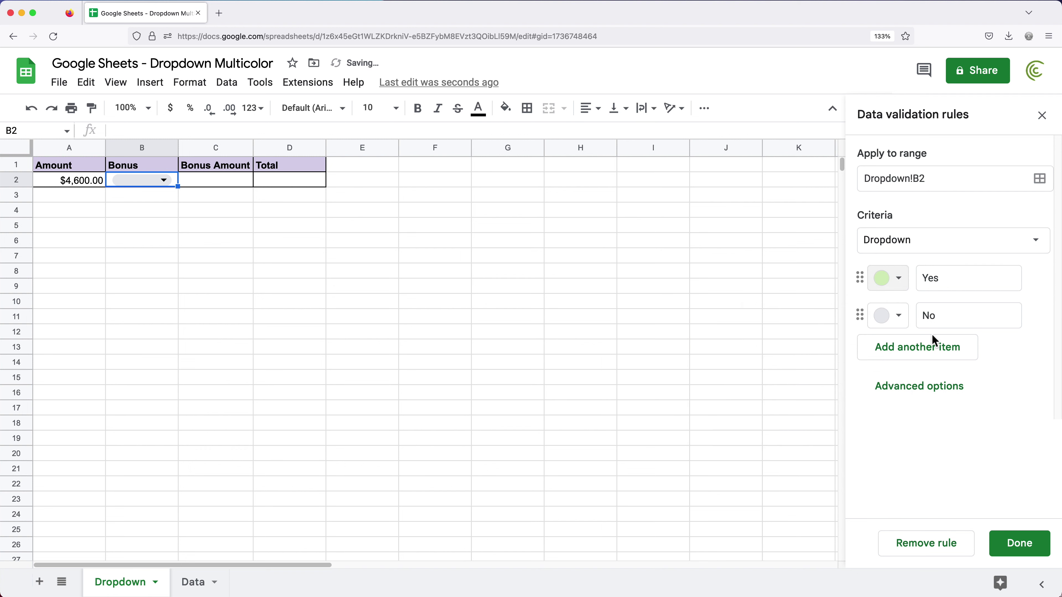
left_click(894, 323)
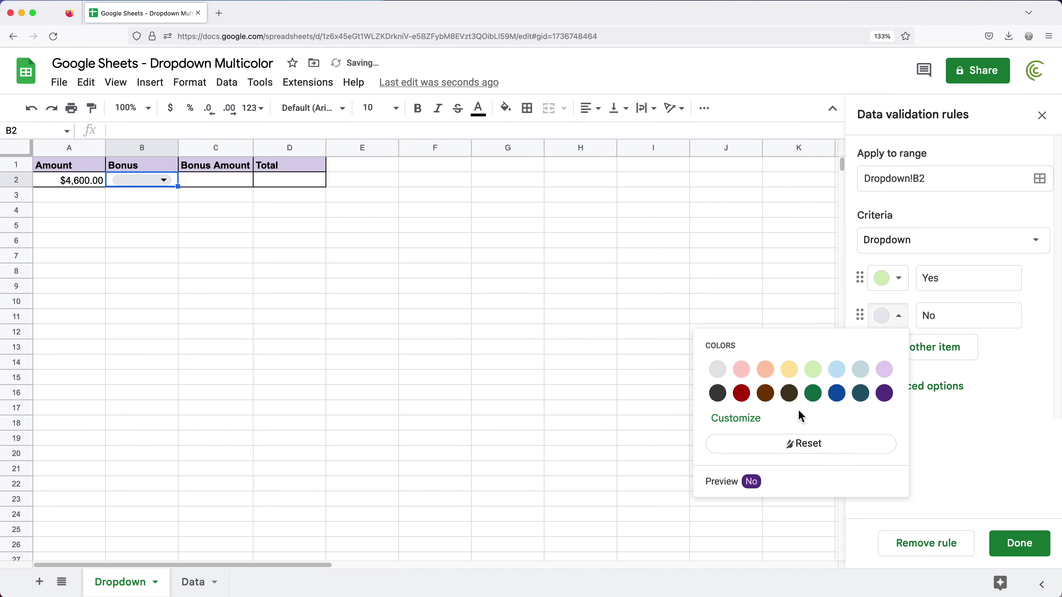
left_click(746, 375)
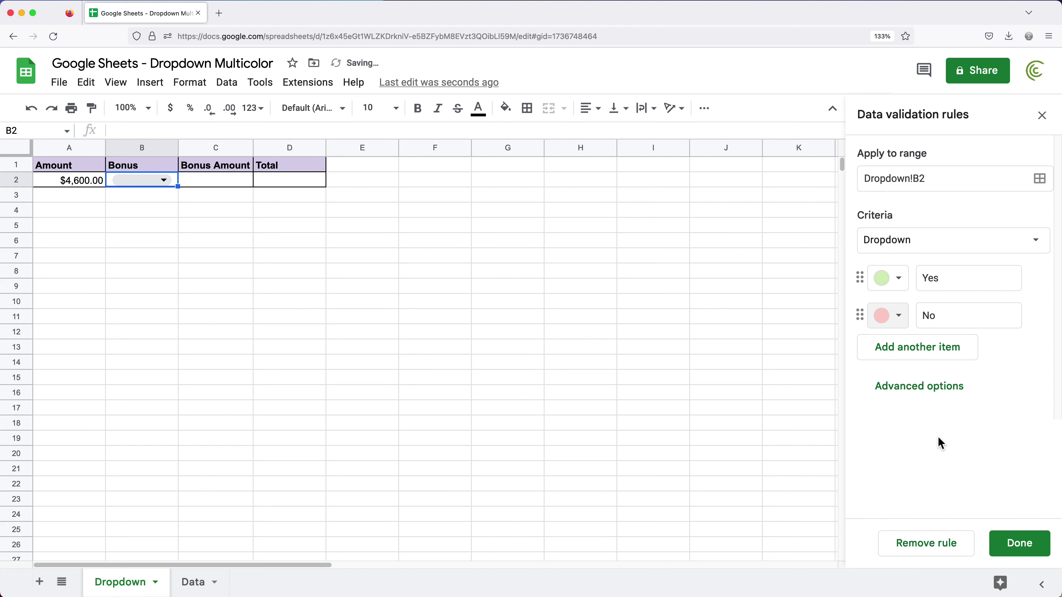
left_click(870, 355)
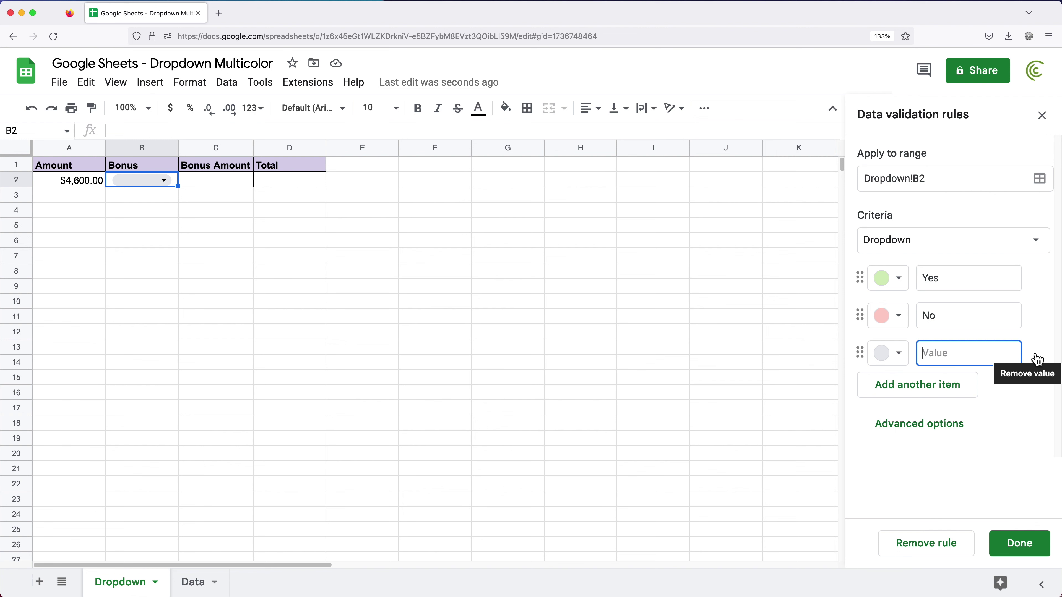
key("super+minus")
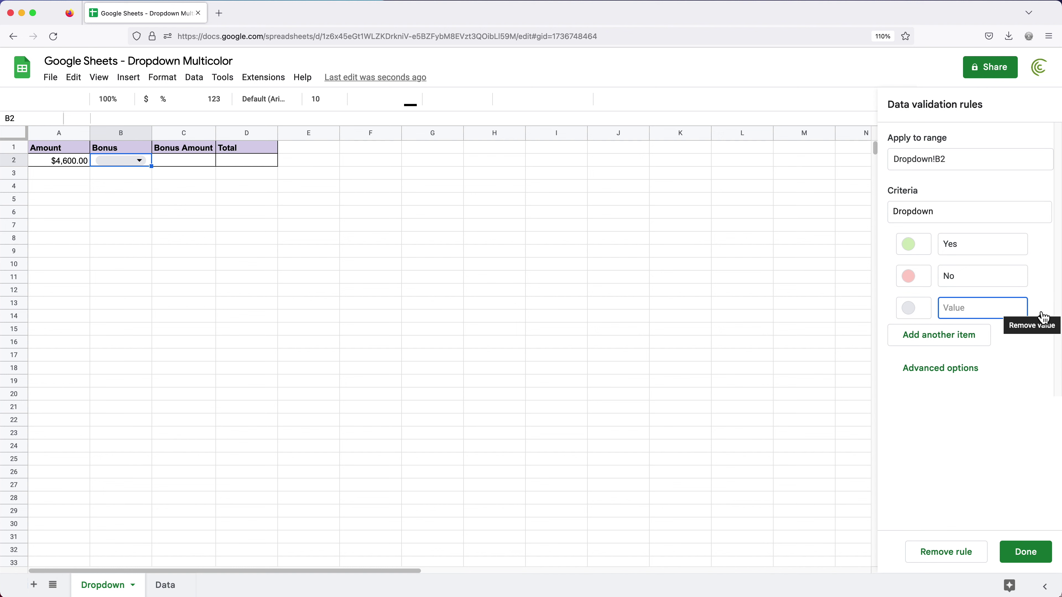
key("super+plus")
key("super+plus")
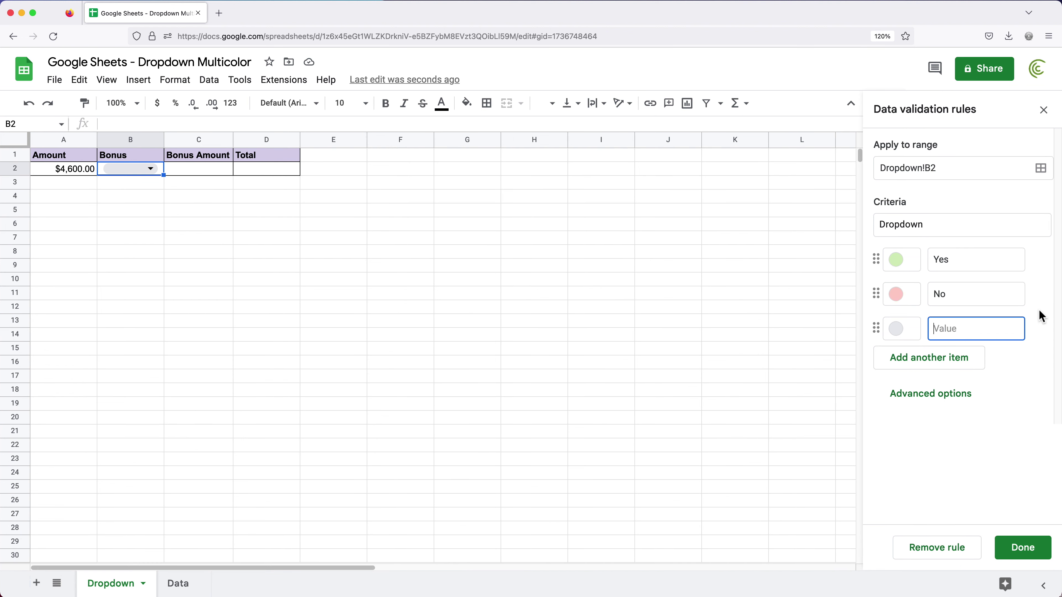
left_click(1040, 360)
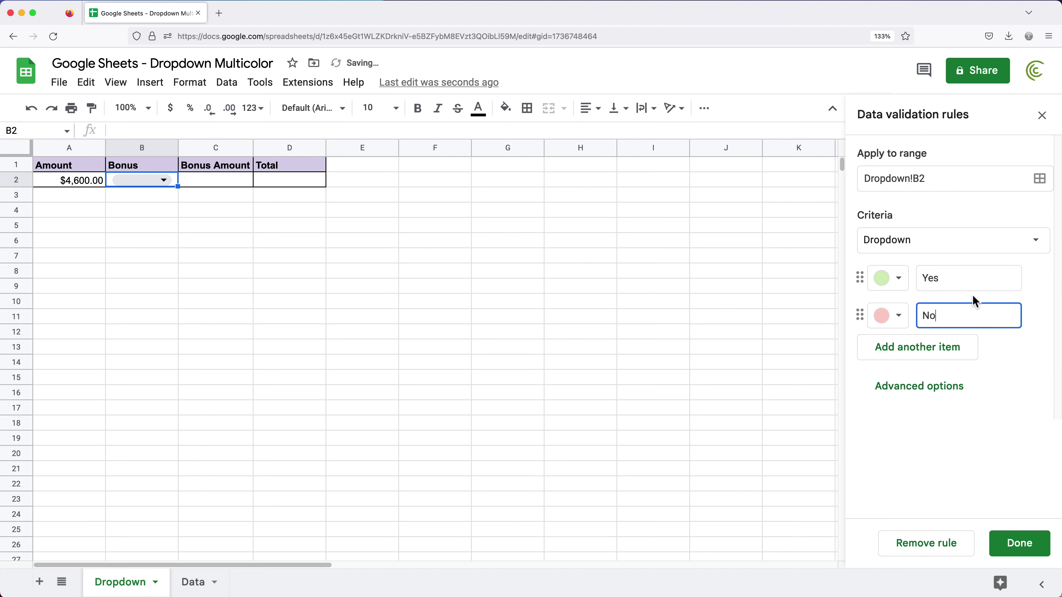
Review the advanced invalid-data and display-style settings, then save the B2 Yes/No rule.
left_click(921, 397)
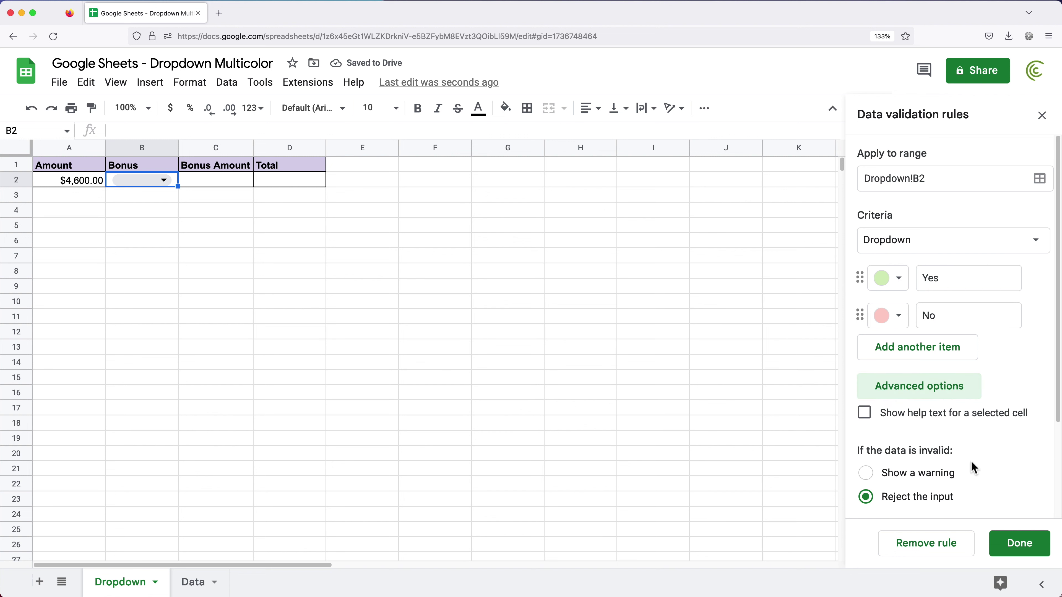
scroll(969, 465, "down", 3)
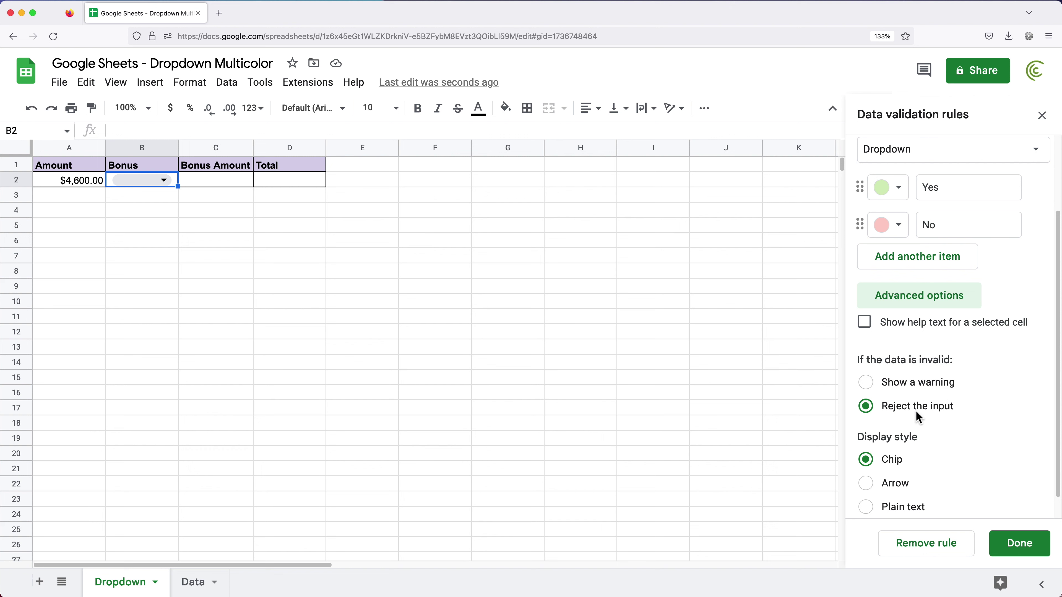
scroll(917, 416, "up", 1)
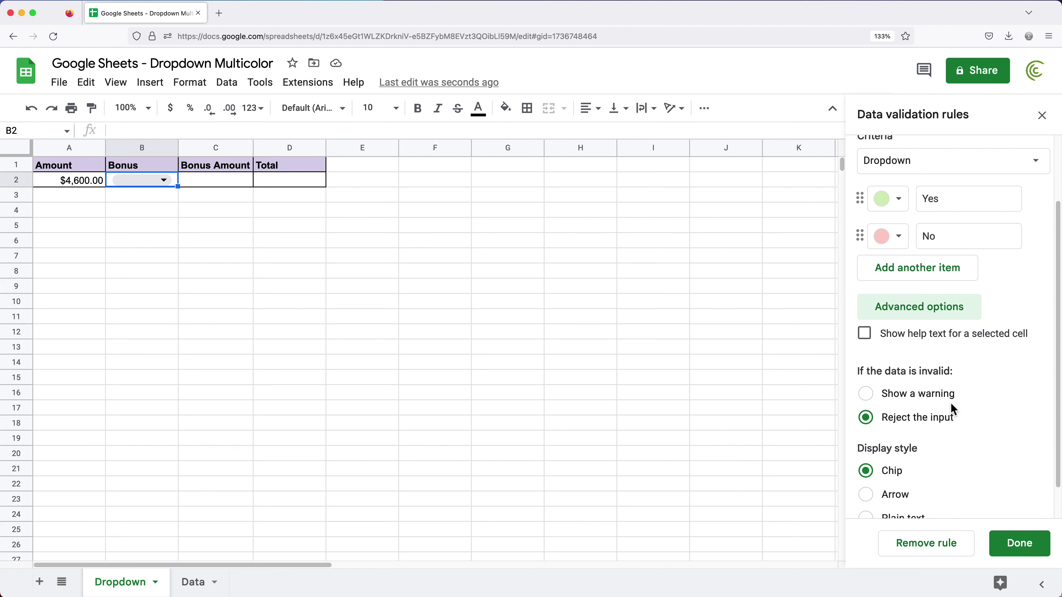
scroll(952, 412, "down", 2)
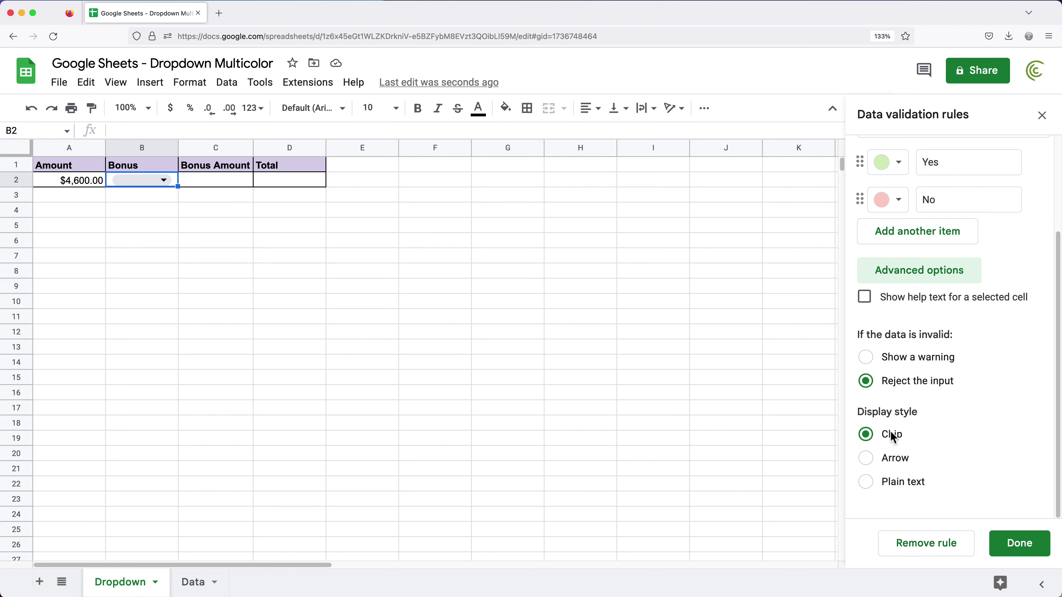
left_click(1031, 553)
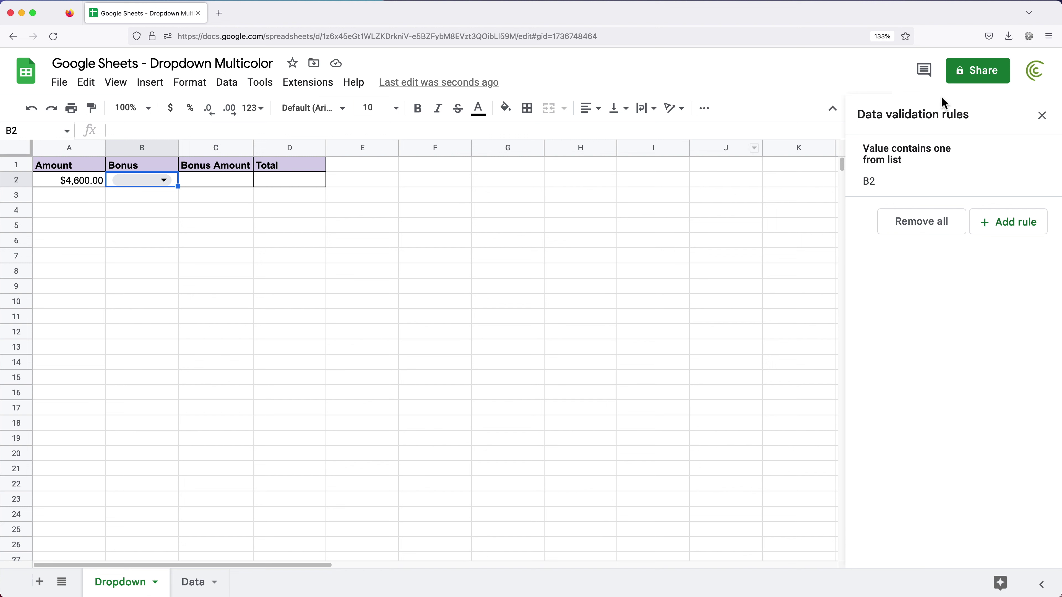
Close the rules panel and test B2's dropdown by picking Yes, then No.
left_click(1041, 116)
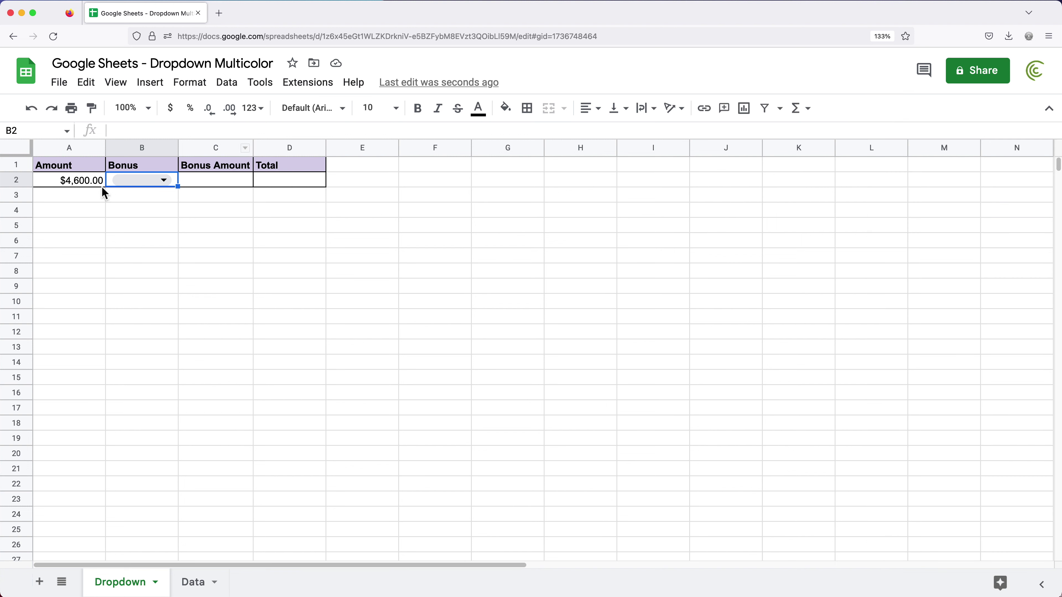
left_click(89, 182)
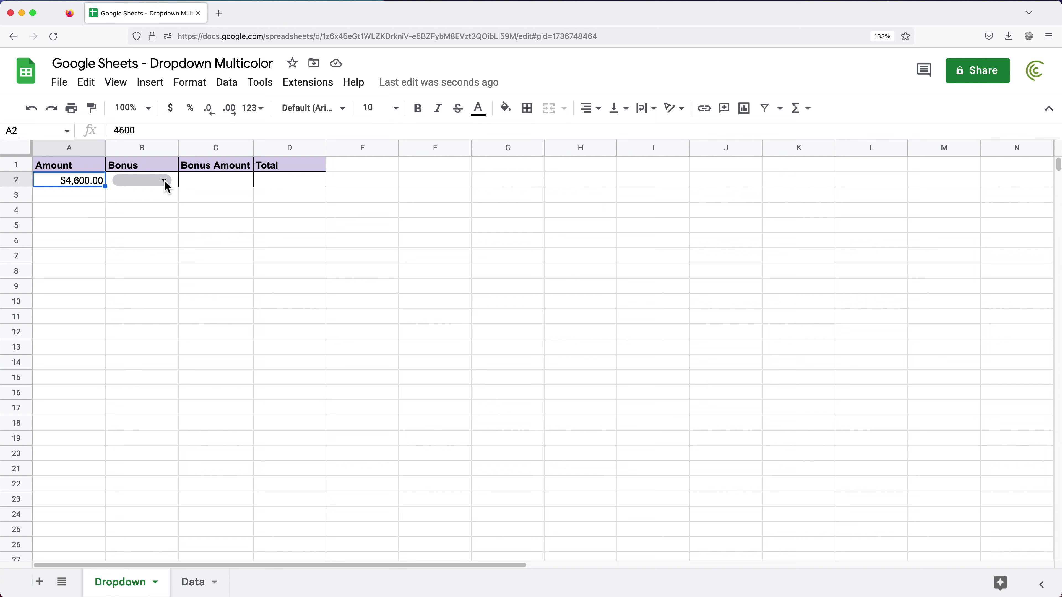
left_click(167, 180)
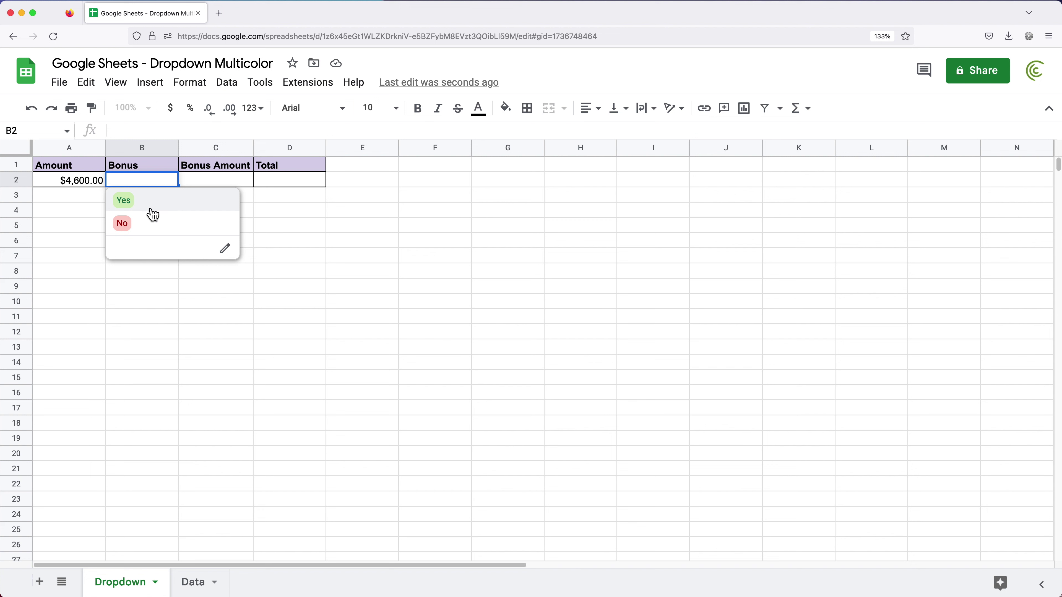
left_click(142, 202)
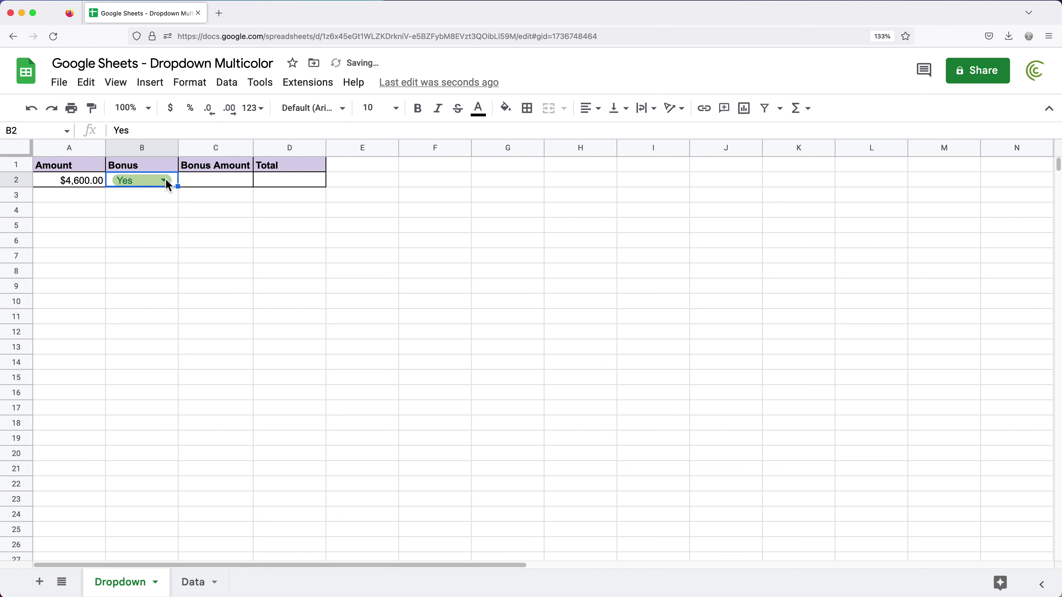
left_click(166, 180)
left_click(163, 224)
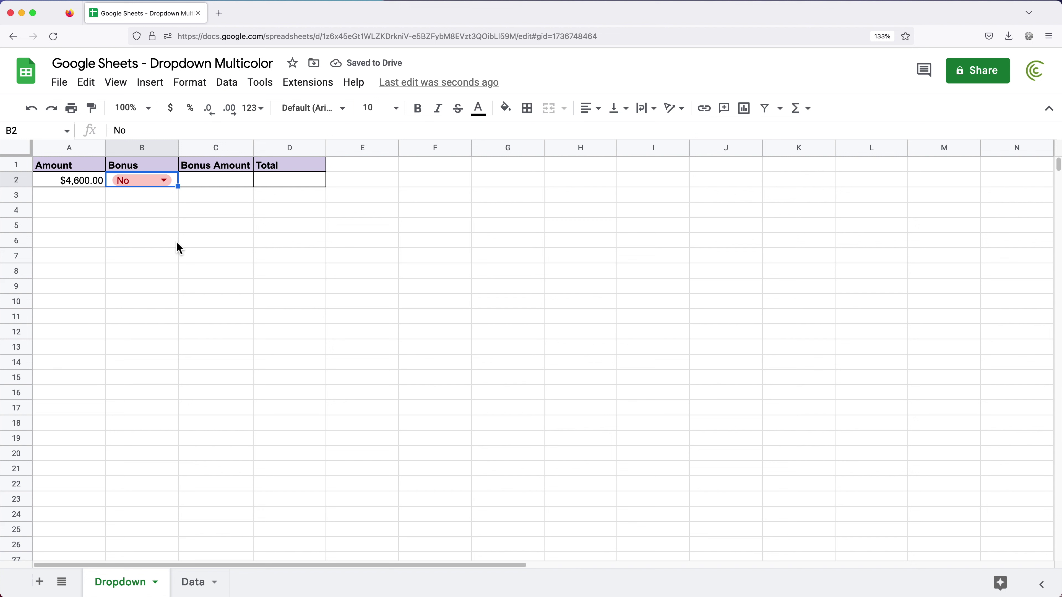
Clear the No from B2 and choose Yes from its dropdown.
left_click(175, 210)
left_click(176, 183)
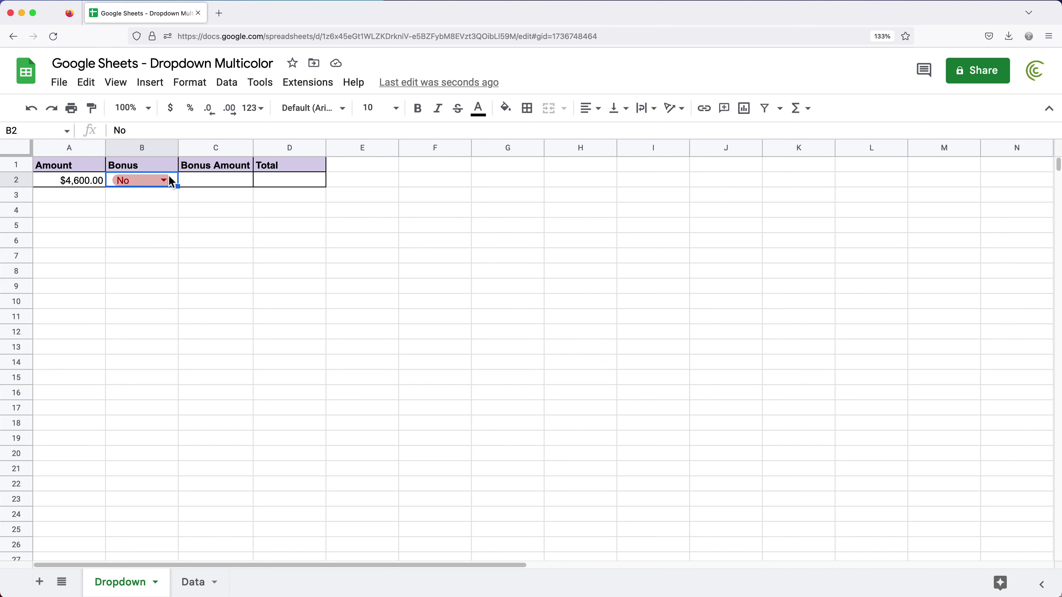
key("Delete")
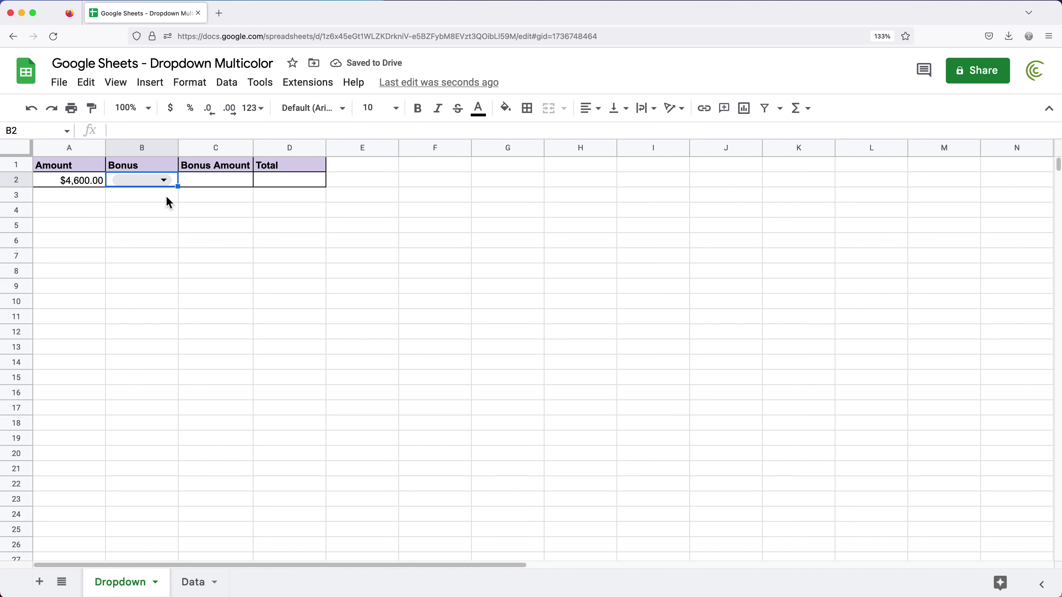
left_click(165, 181)
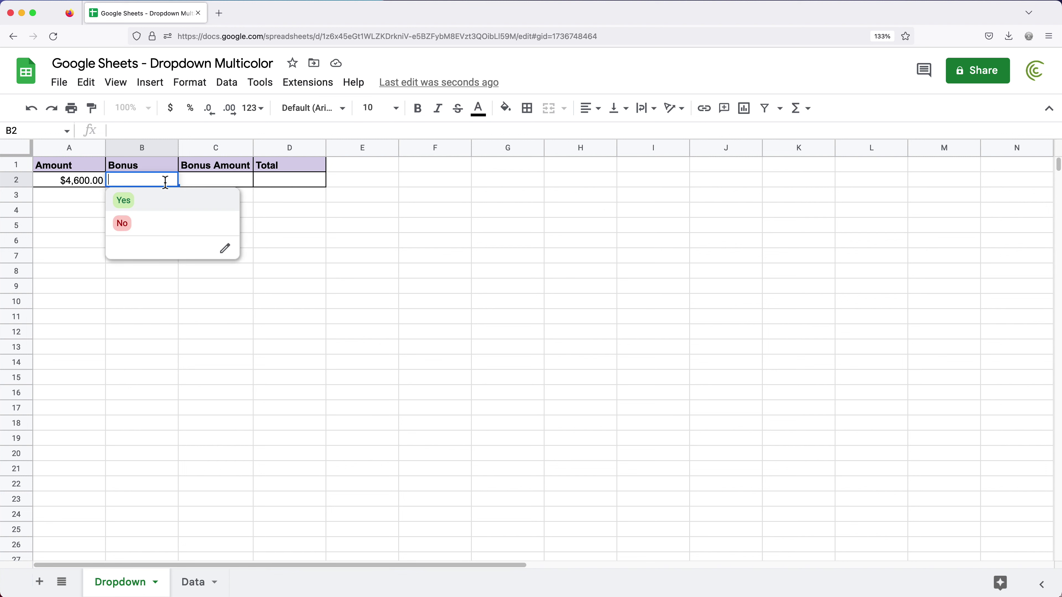
left_click(166, 209)
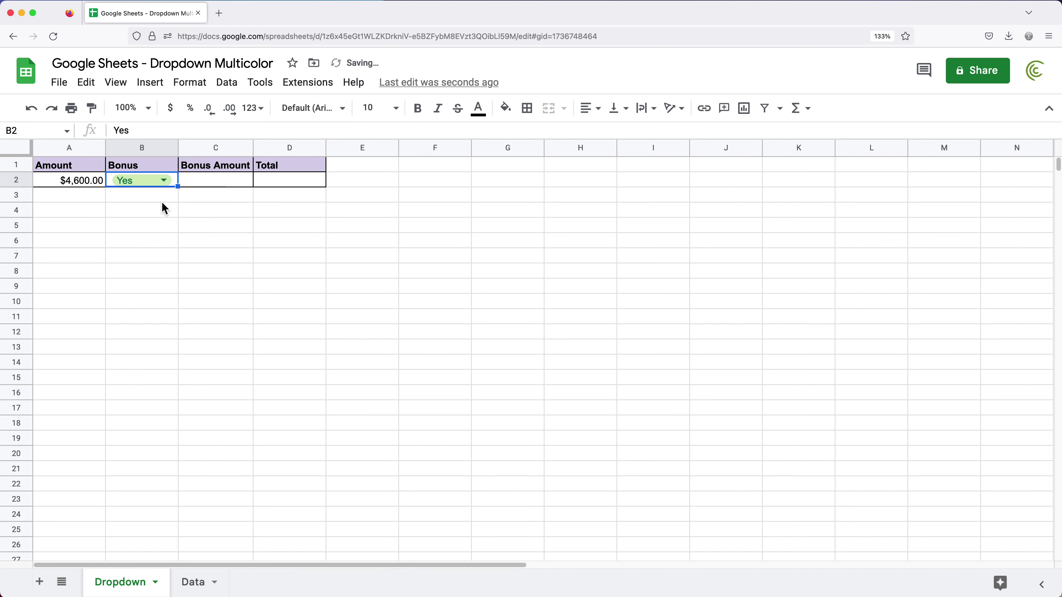
Enter =IF(B2="Yes",50,0) in Bonus Amount C2 and check the formula.
left_click(216, 182)
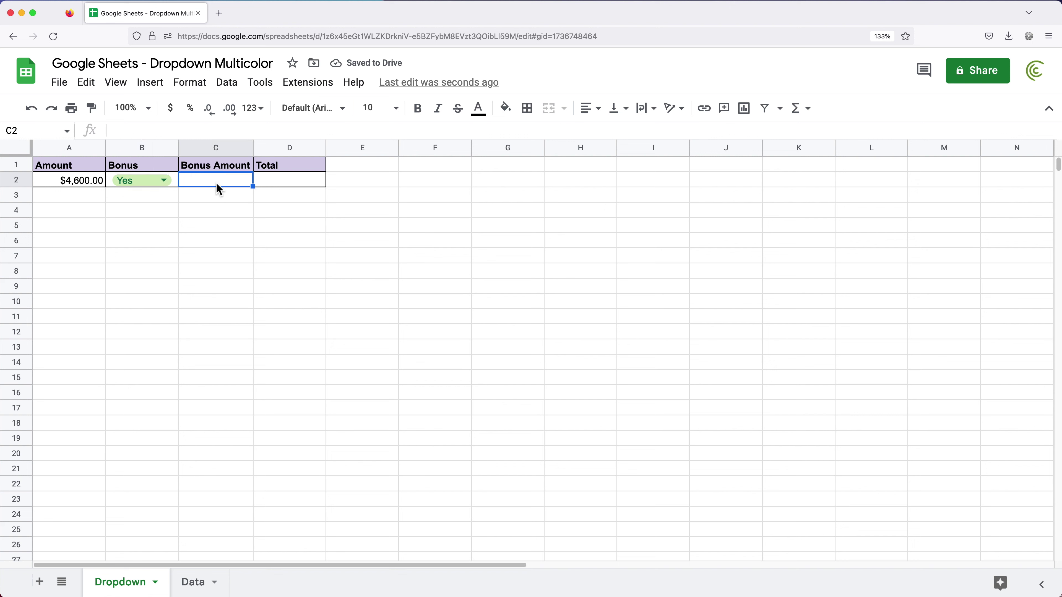
type("=IF(")
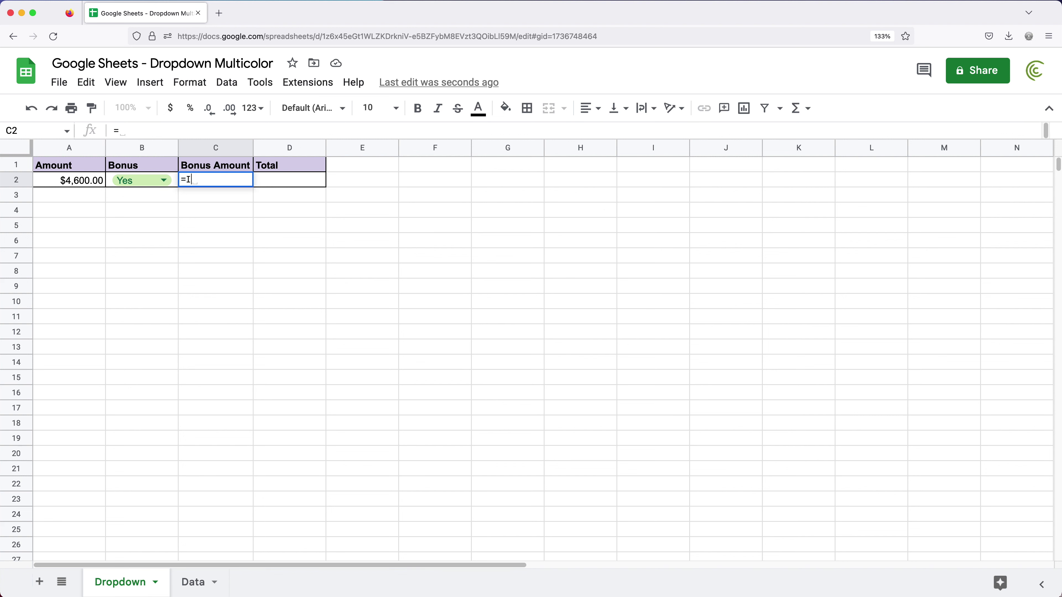
left_click(174, 174)
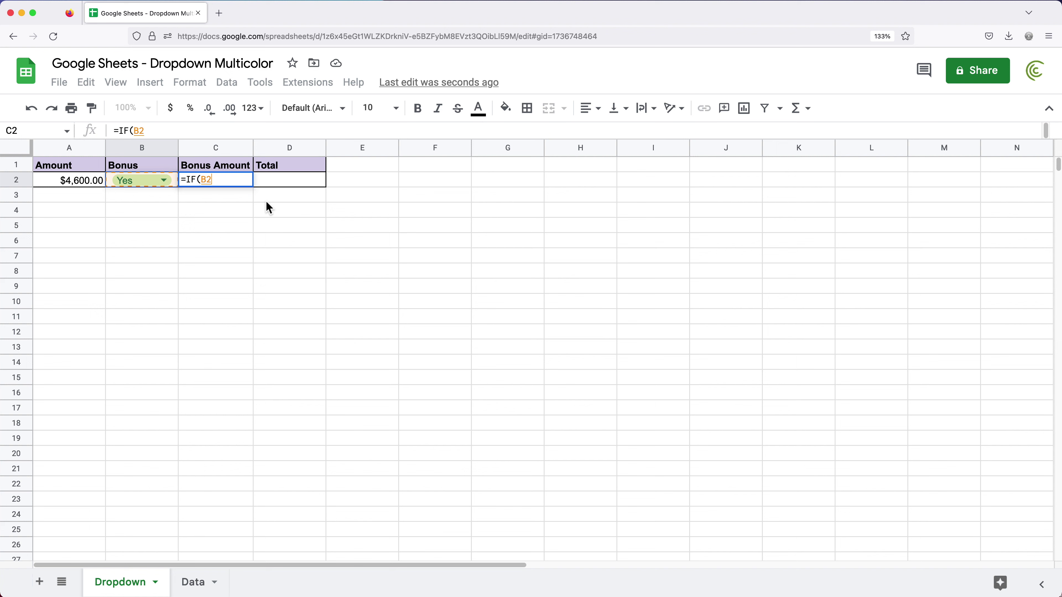
type("=\"")
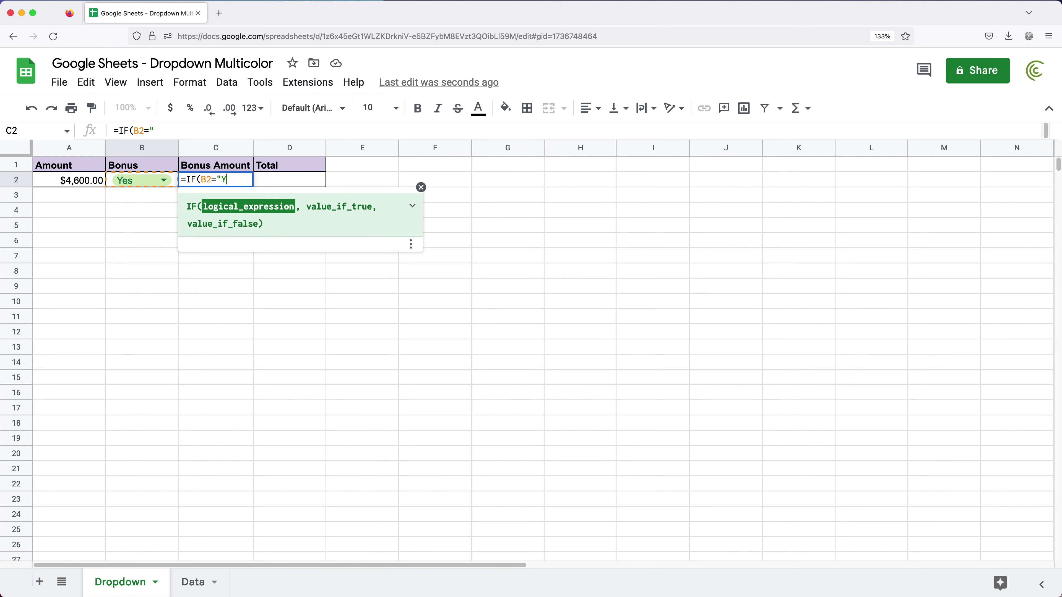
type("Yes\",")
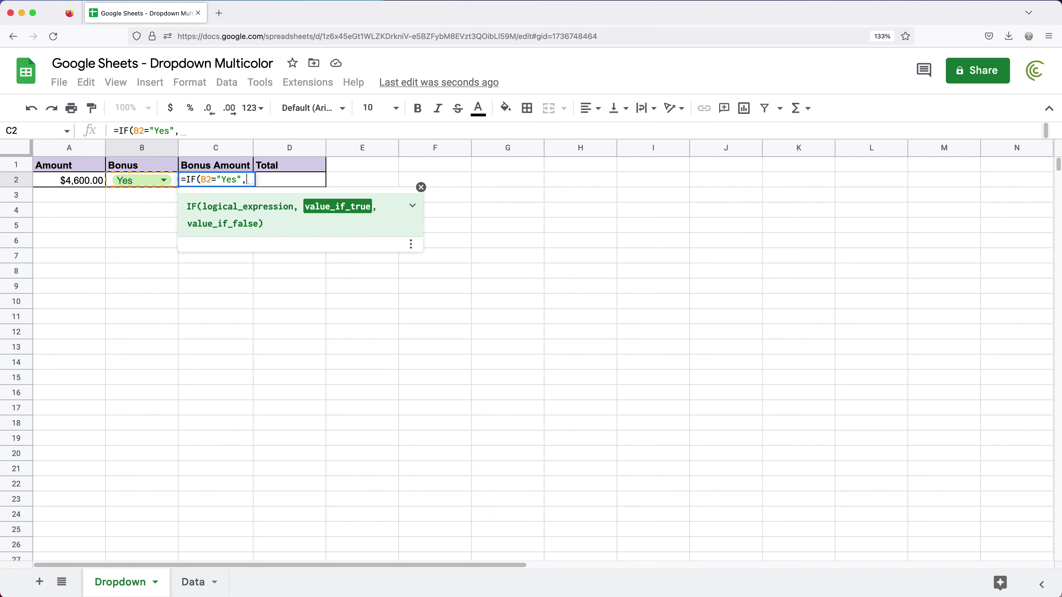
type("50")
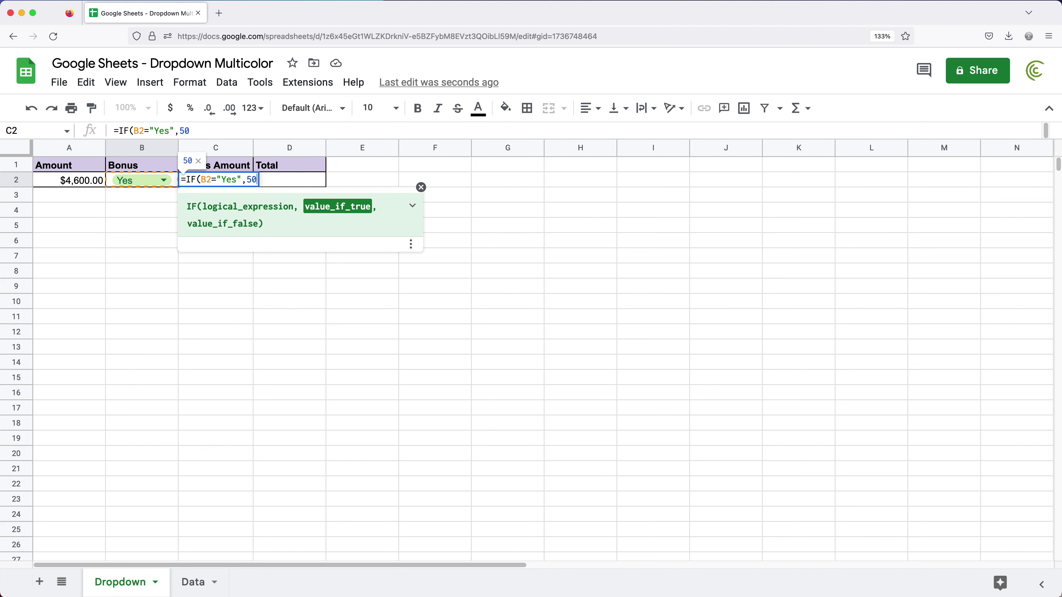
type(",0)")
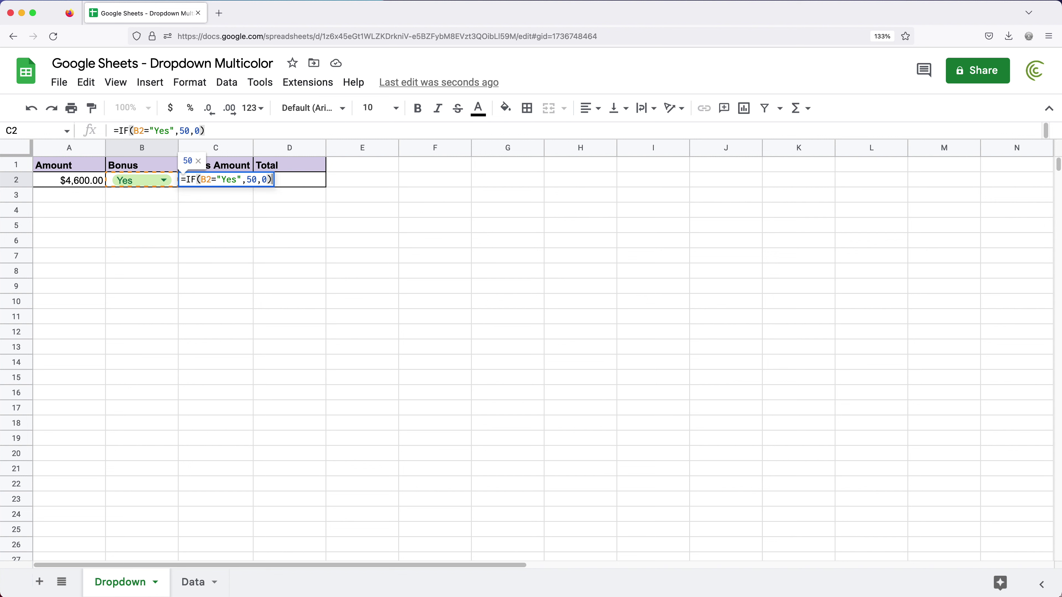
key("Return")
key("super+equal")
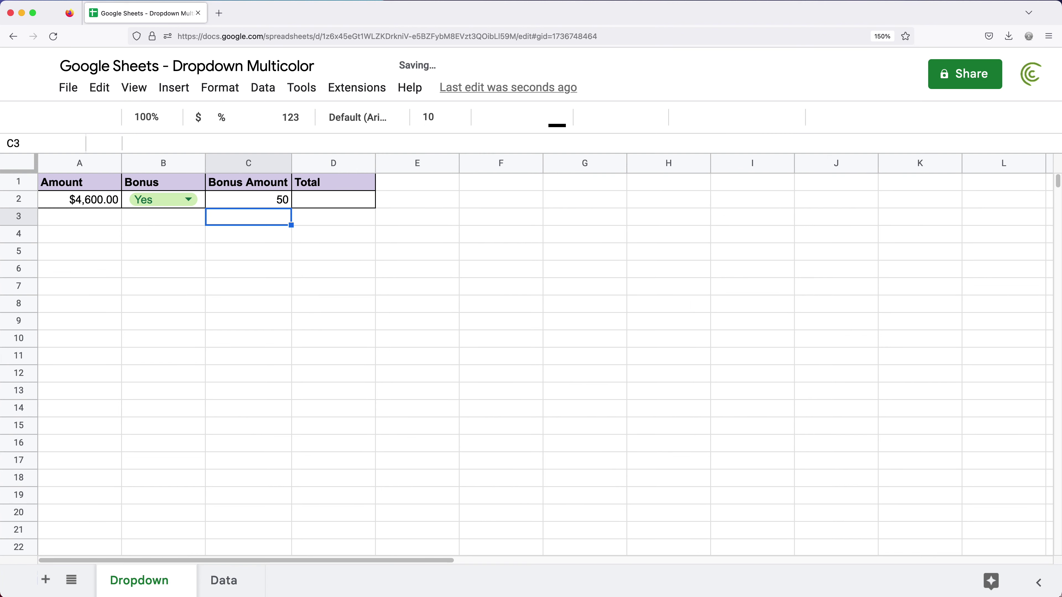
key("super+equal")
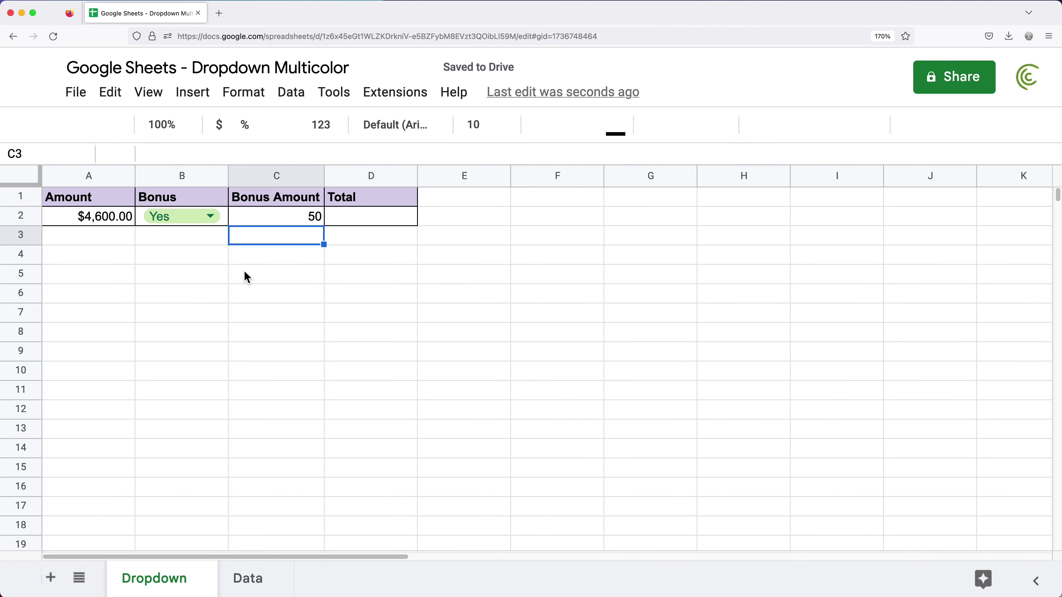
left_click(296, 221)
double_click(322, 224)
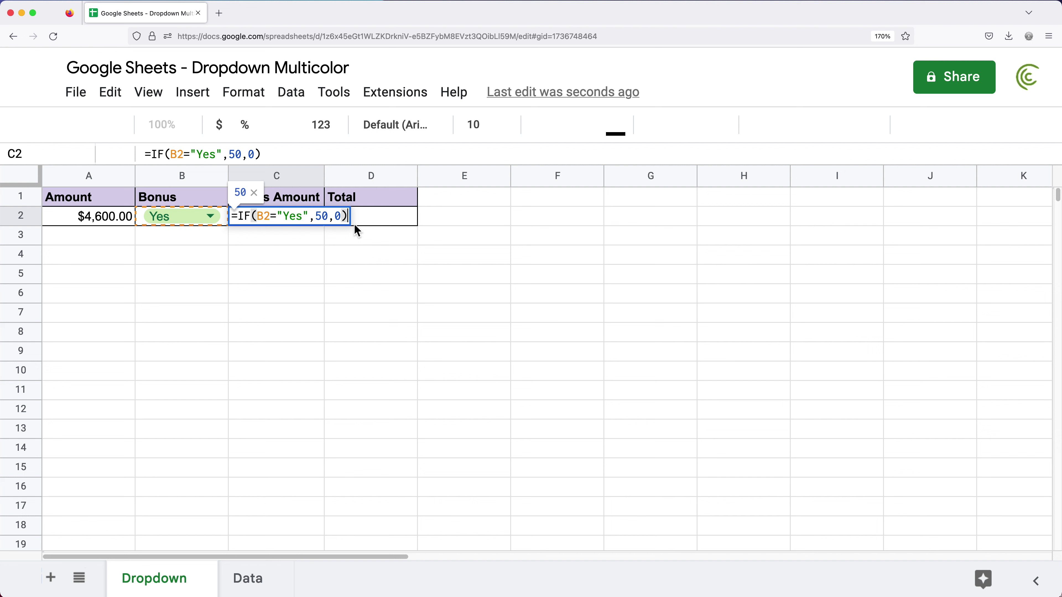
key("Escape")
Enter =A2+C2 in Total D2, giving $4,650.00.
left_click(367, 221)
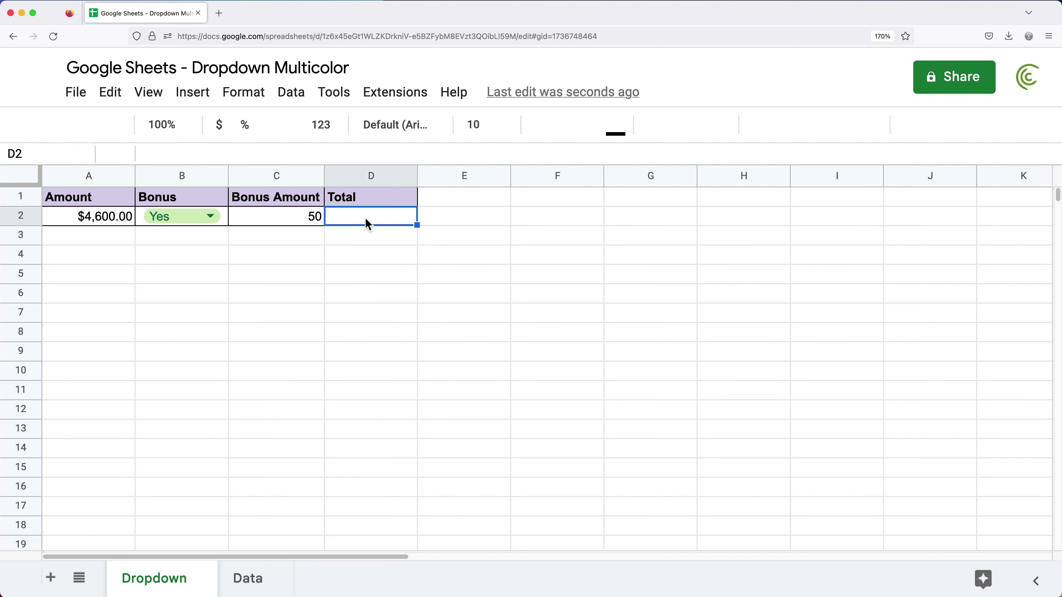
type("=")
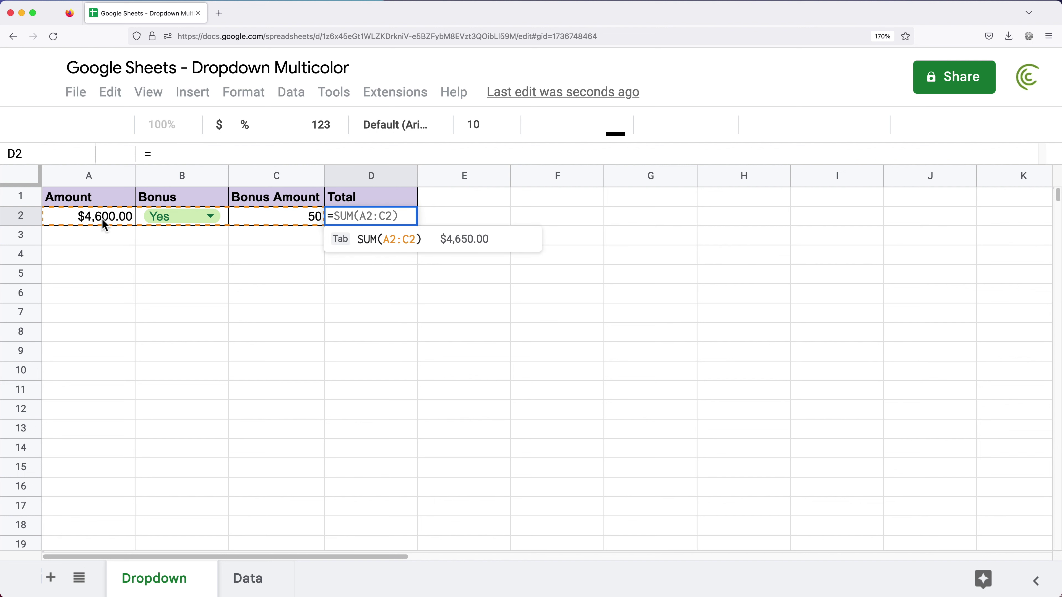
left_click(102, 220)
type("+")
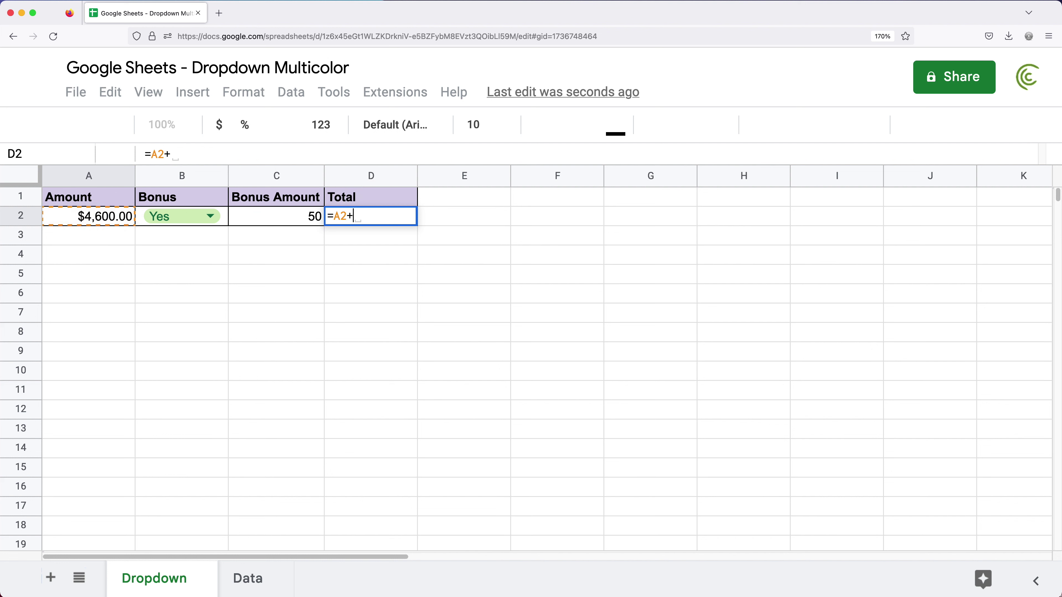
left_click(292, 225)
key("Return")
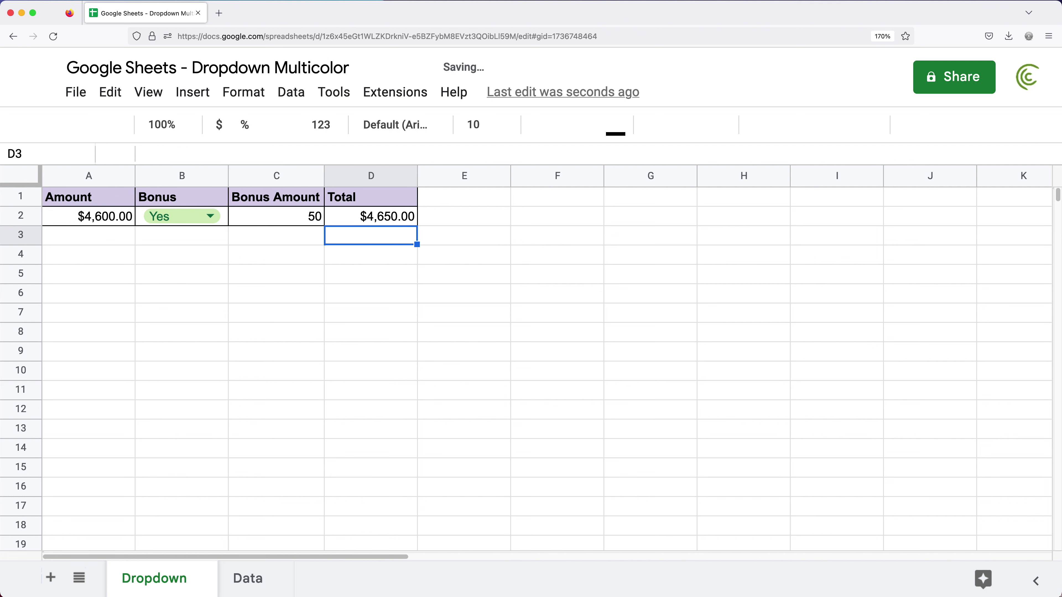
Switch B2 to No and confirm Bonus Amount shows 0 and Total $4,600.00.
left_click(304, 223)
left_click(211, 216)
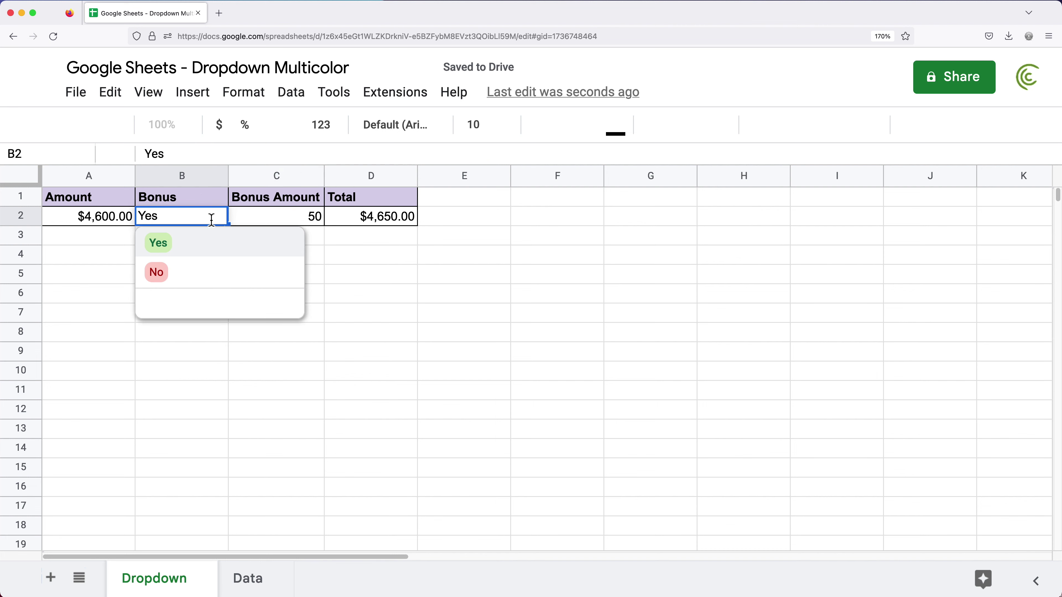
left_click(190, 267)
left_click(307, 220)
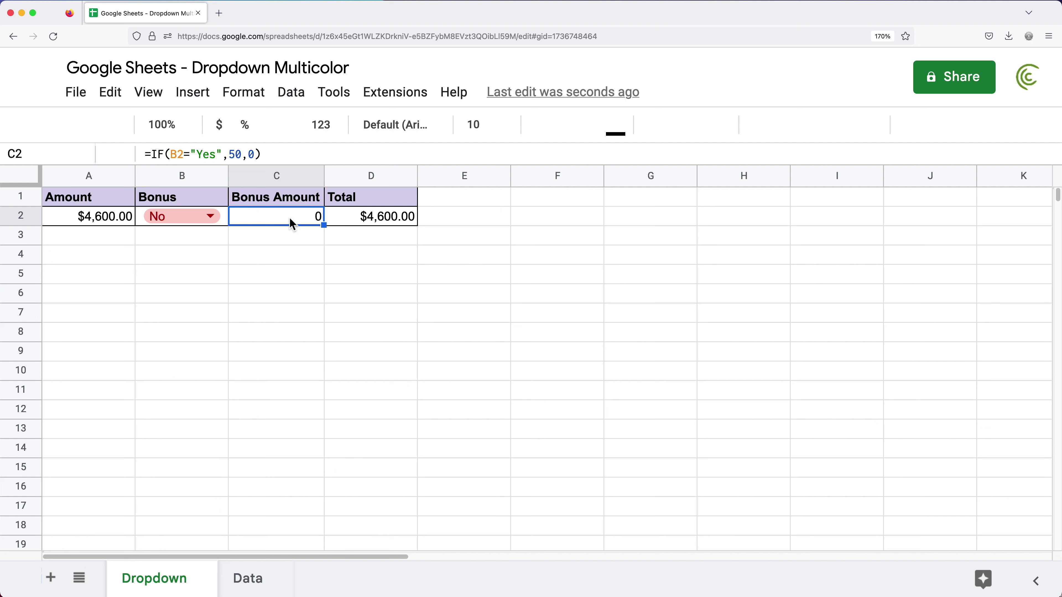
key("Right")
left_click(210, 216)
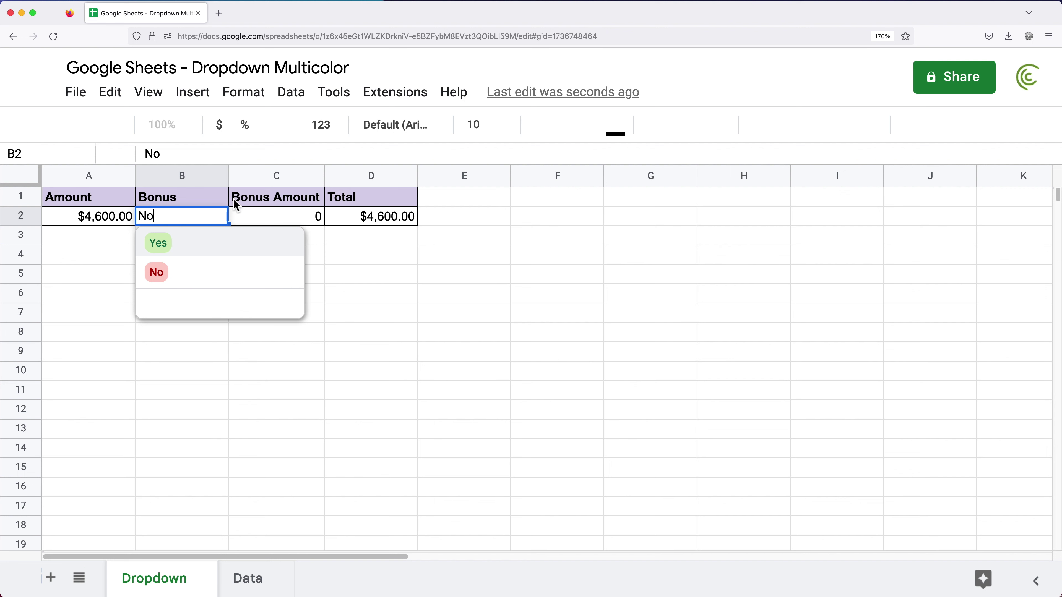
left_click(236, 201)
left_click(225, 216)
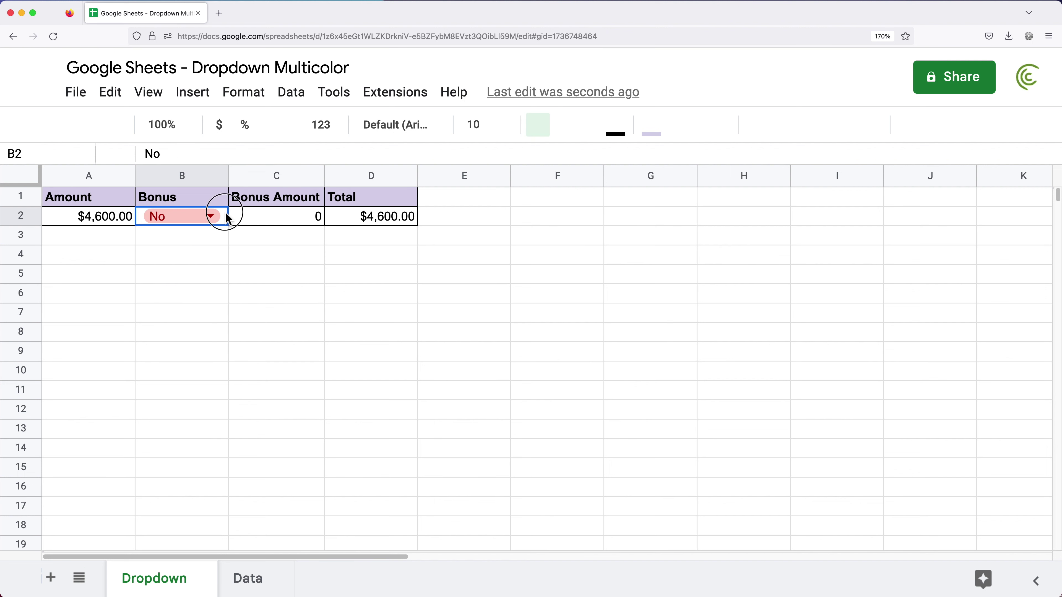
left_click(298, 105)
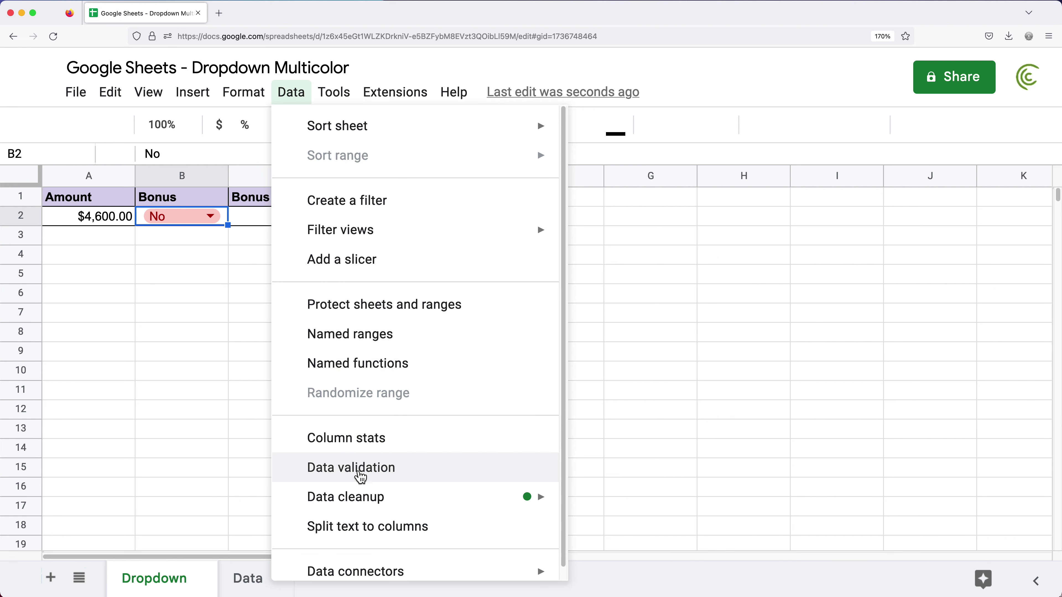
Change the B2 dropdown rule's display style to Arrow and save it.
left_click(359, 476)
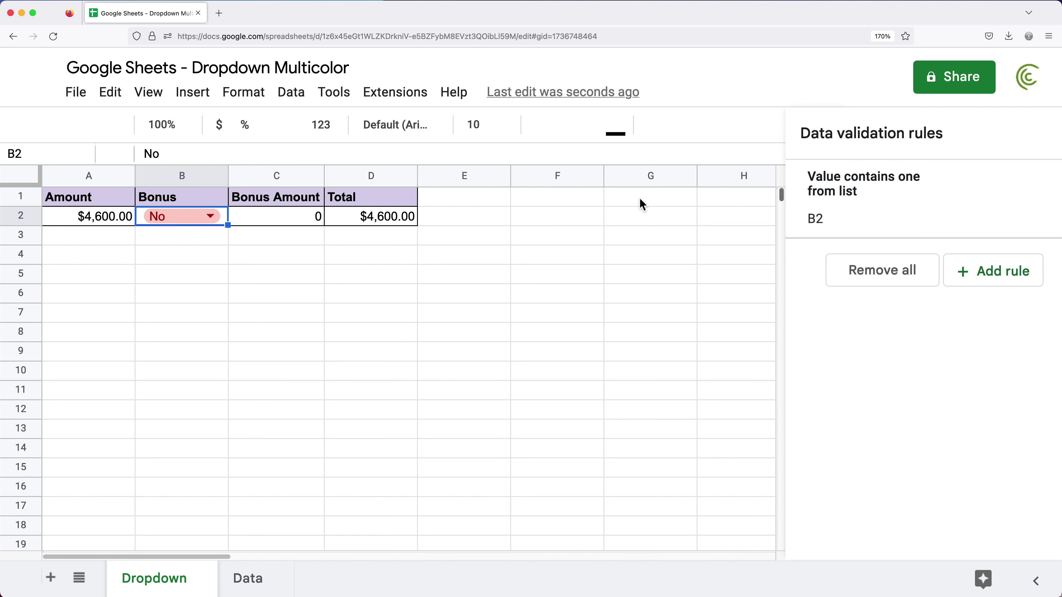
left_click(912, 220)
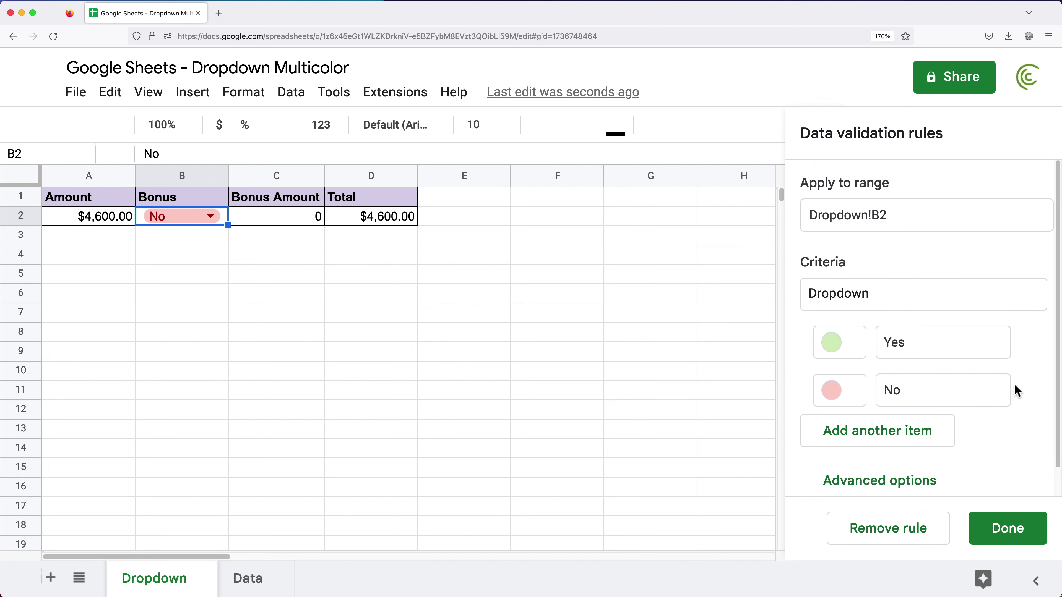
scroll(1014, 380, "down", 1)
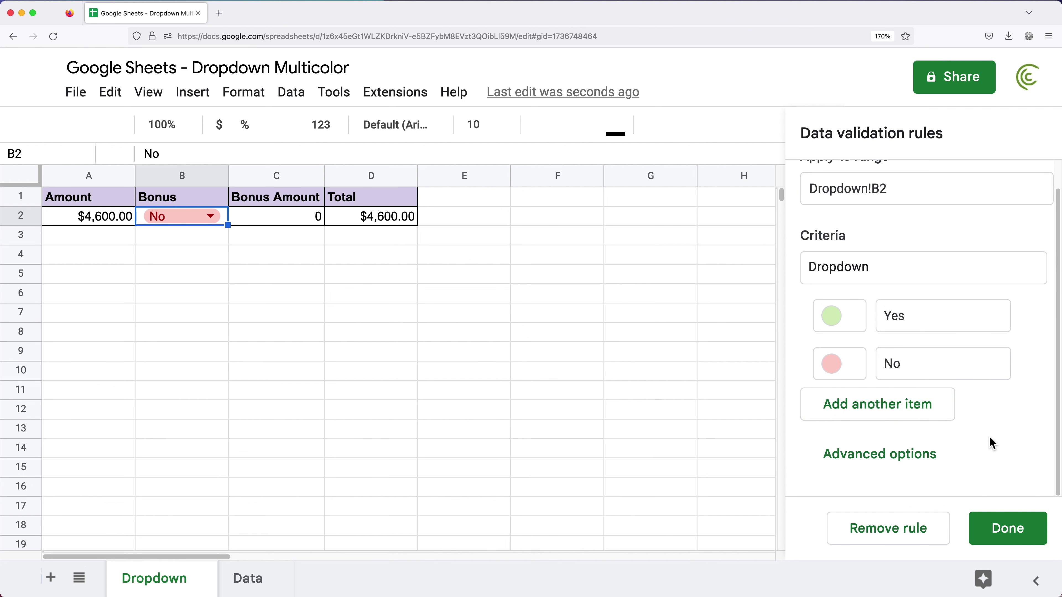
left_click(877, 467)
scroll(973, 423, "down", 6)
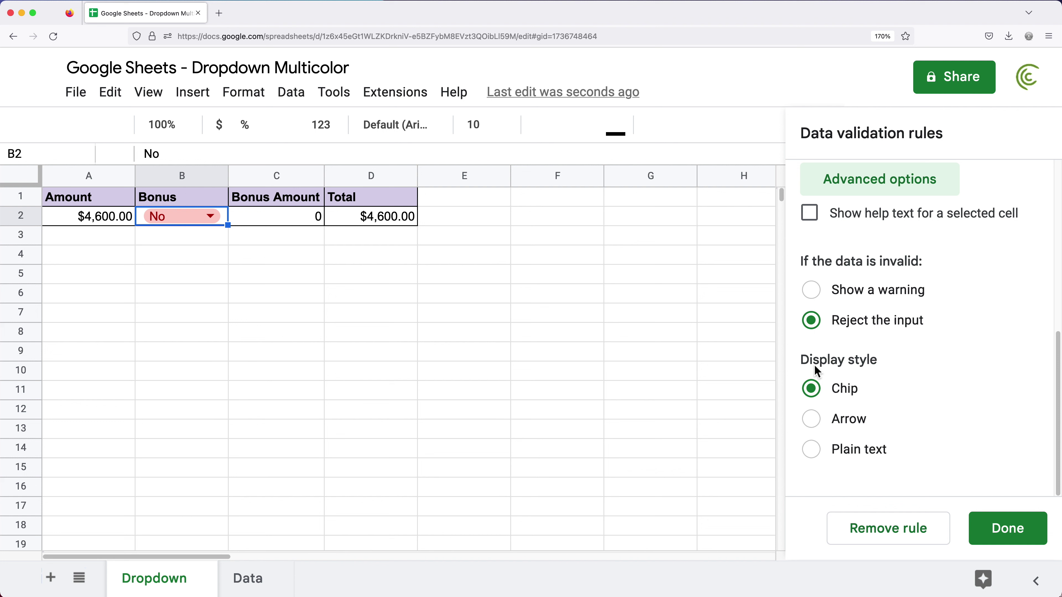
left_click(841, 423)
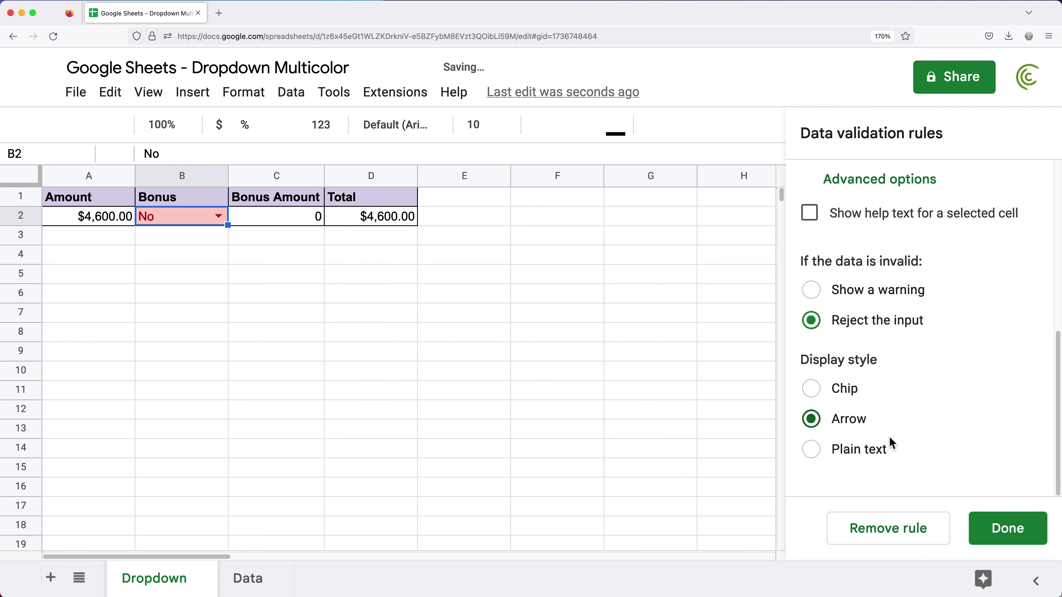
left_click(996, 535)
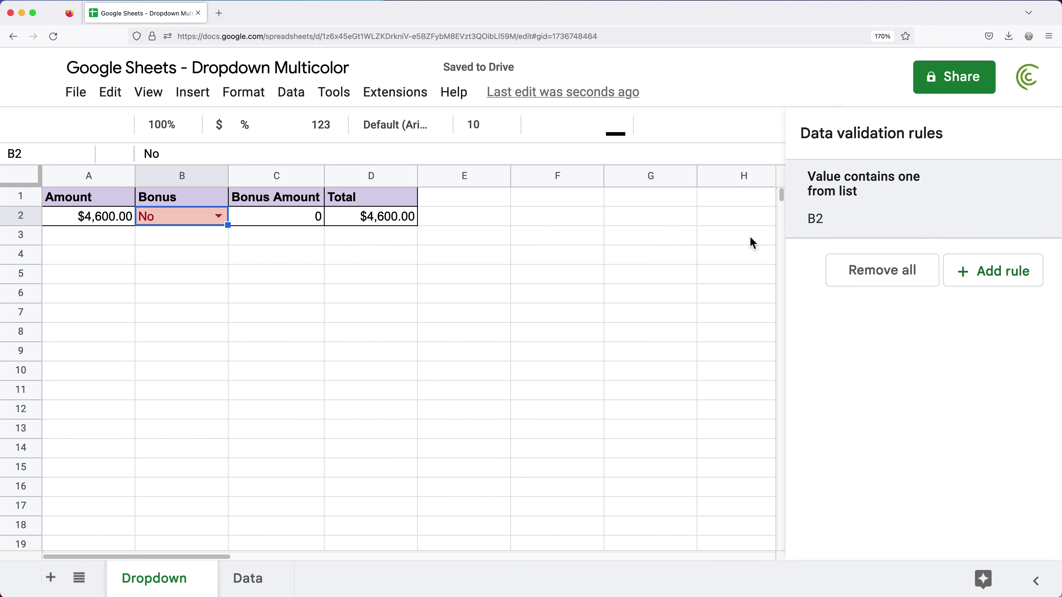
Test the arrow dropdown by choosing Yes, then setting B2 back to No.
left_click(206, 262)
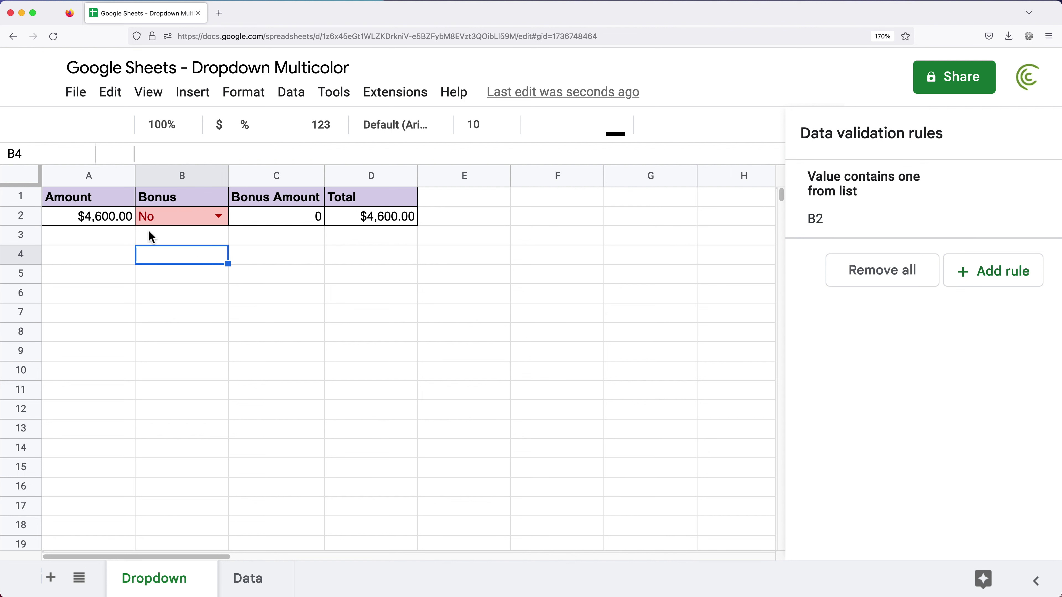
left_click(215, 218)
left_click(211, 240)
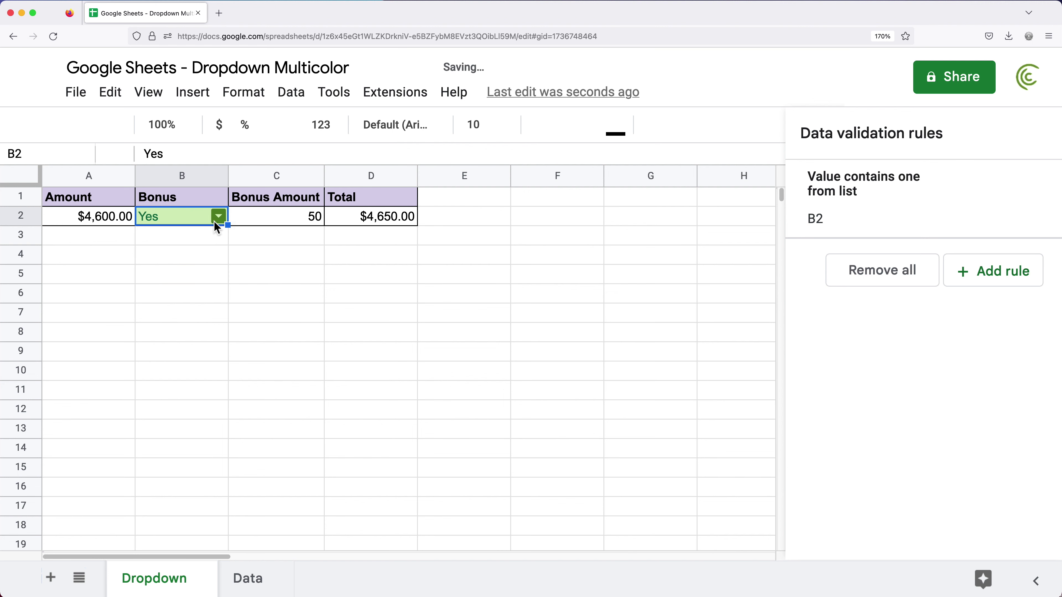
left_click(217, 216)
left_click(204, 269)
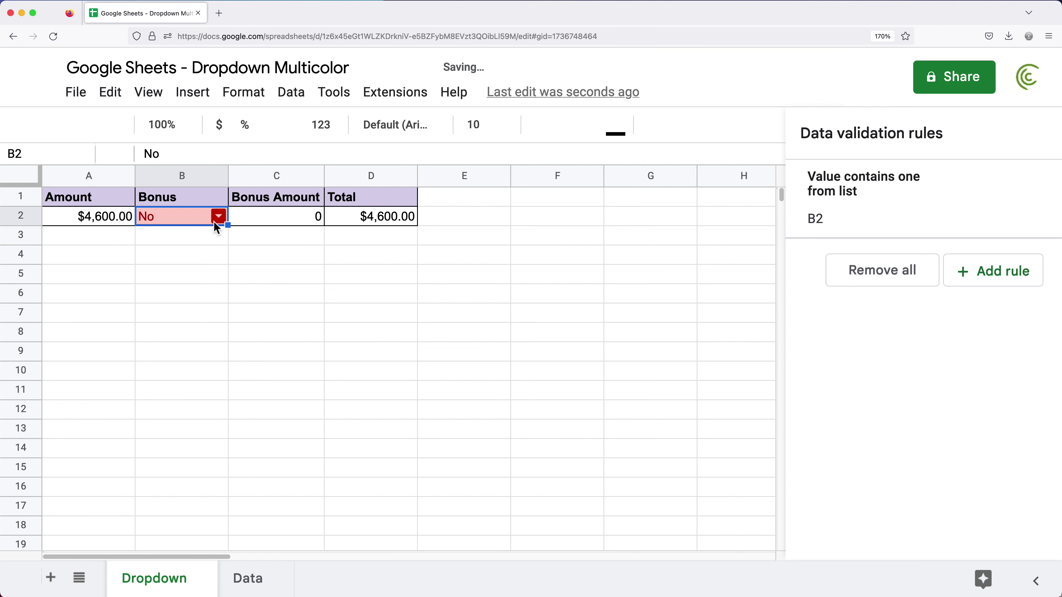
left_click(296, 204)
key("super+minus")
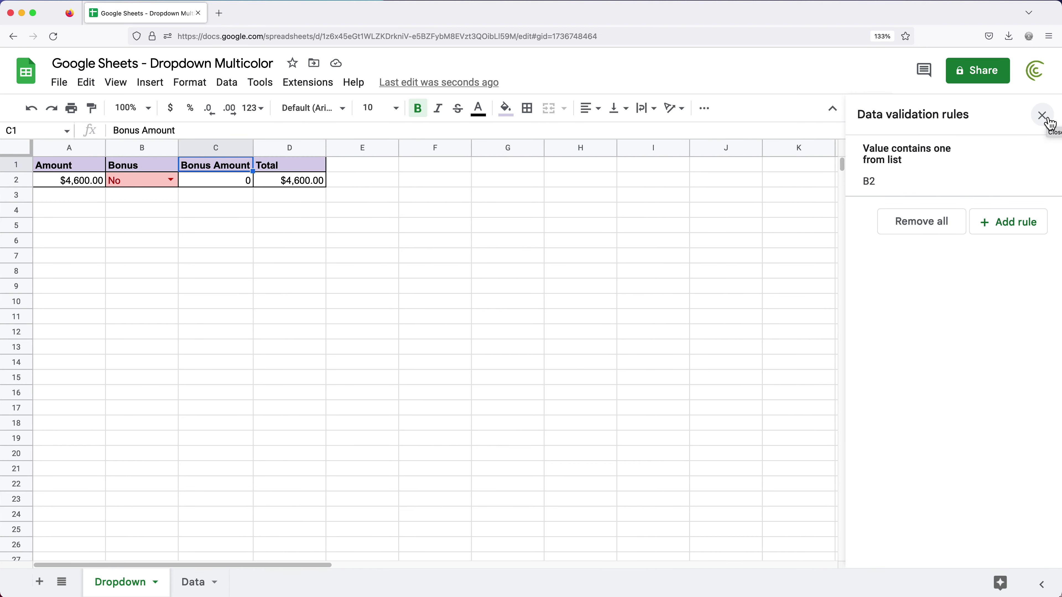
Delete B2's Yes/No validation rule from its dropdown's edit settings, leaving plain text No.
left_click(1042, 115)
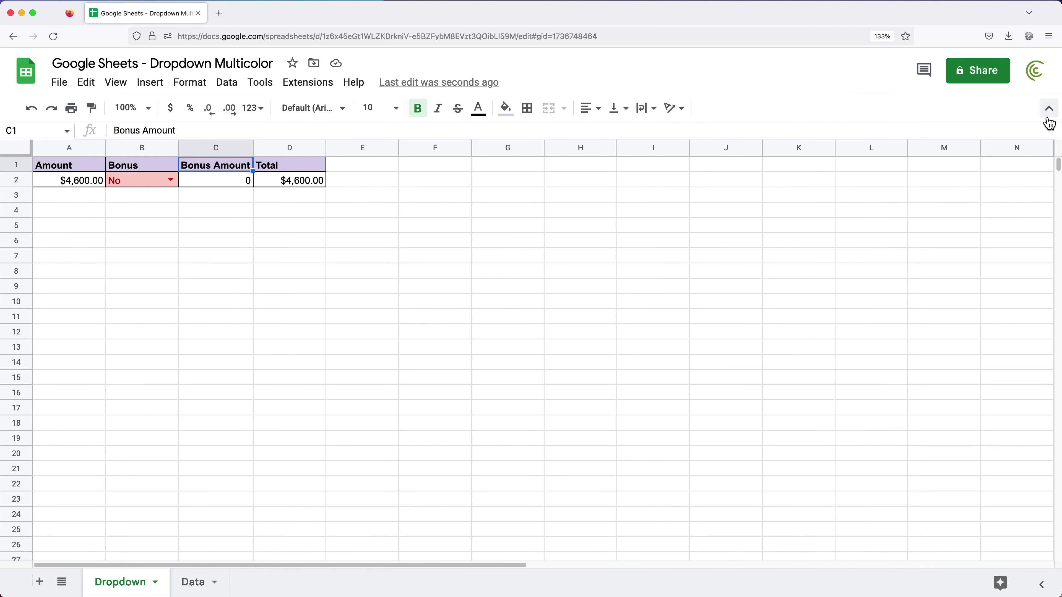
left_click(171, 180)
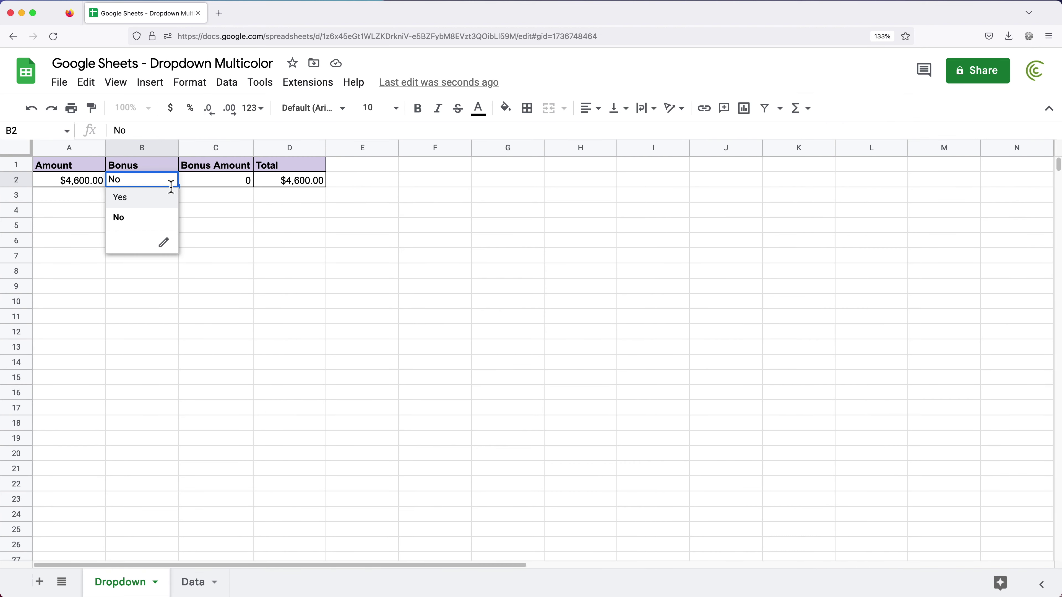
left_click(172, 253)
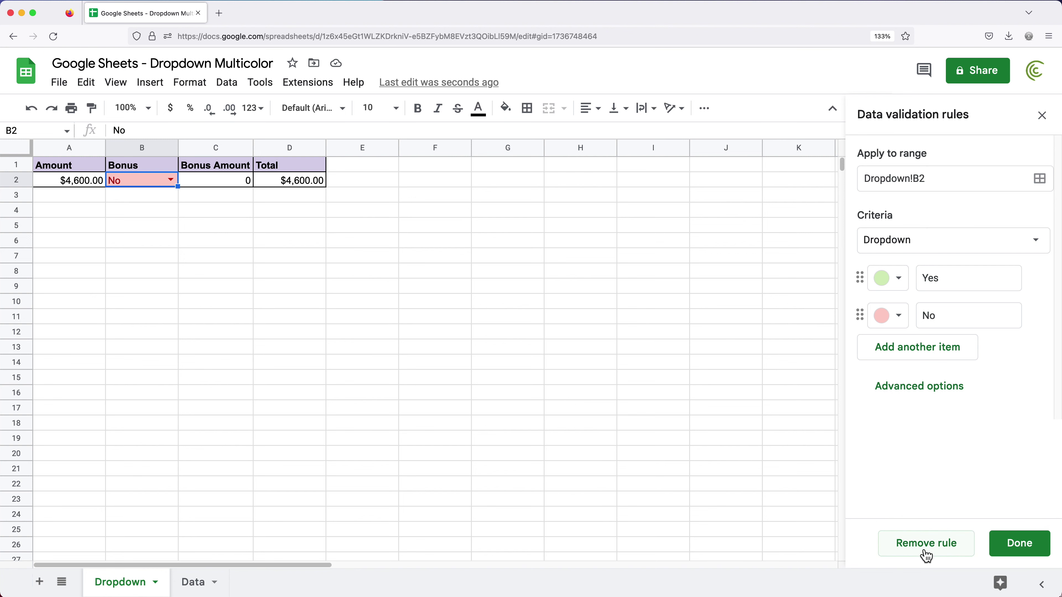
left_click(945, 557)
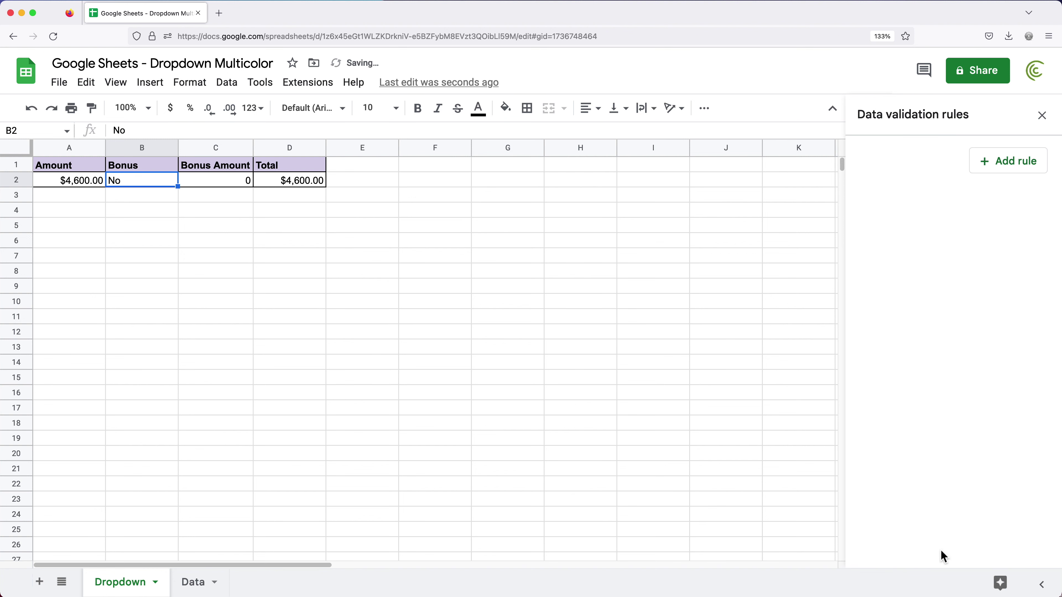
left_click(183, 240)
left_click(132, 186)
Undo the rule removal to bring back B2's Yes/No dropdown, still showing No.
left_click(33, 110)
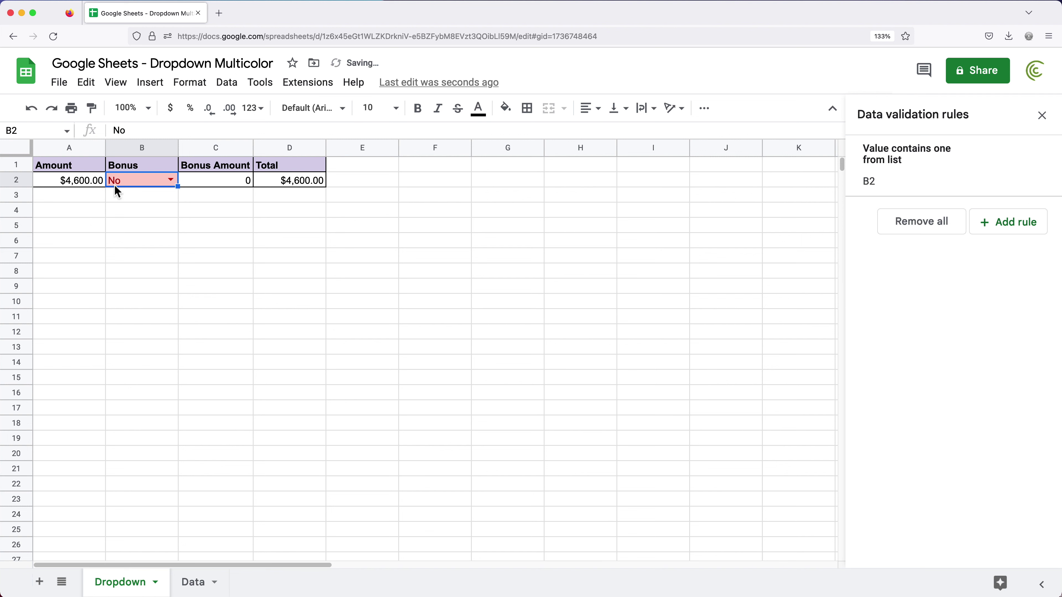
left_click(140, 211)
left_click(162, 182)
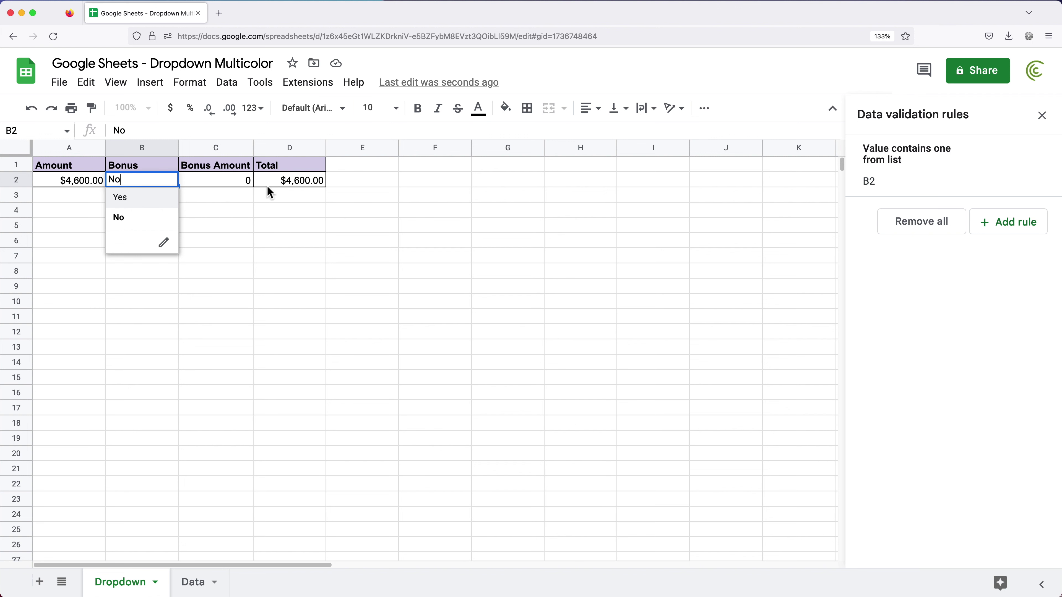
left_click(201, 199)
Check that B2 rejects 'Other', then enter Yes so Total becomes $4,650.00.
left_click(142, 183)
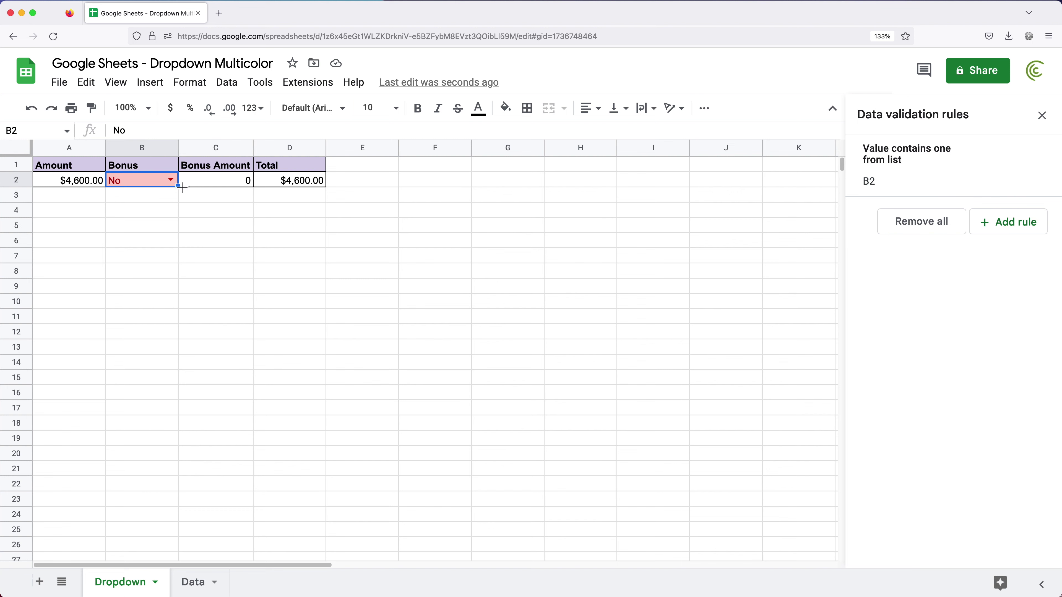
type("Other")
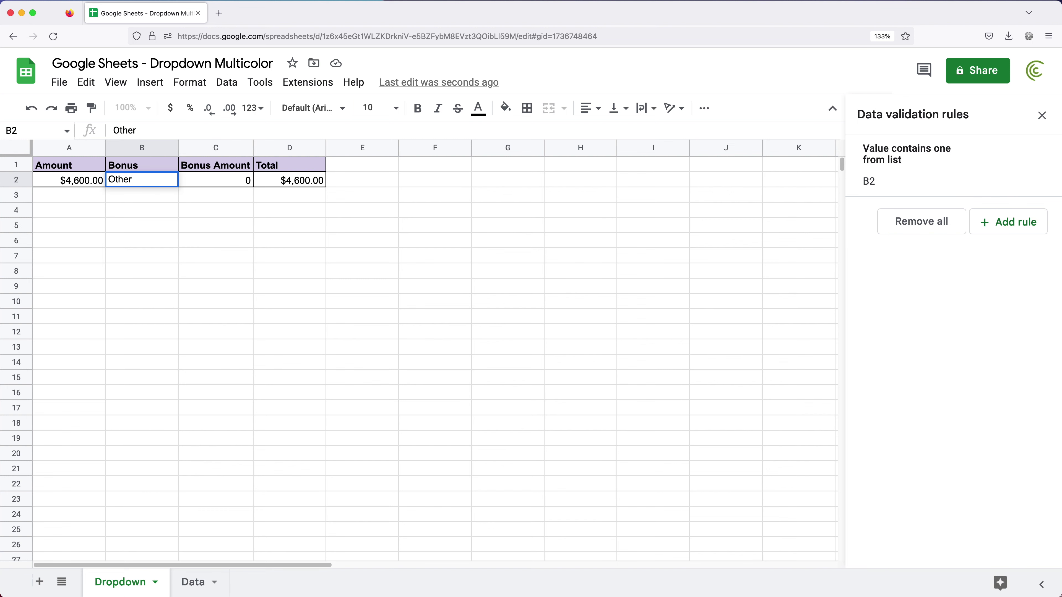
key("Return")
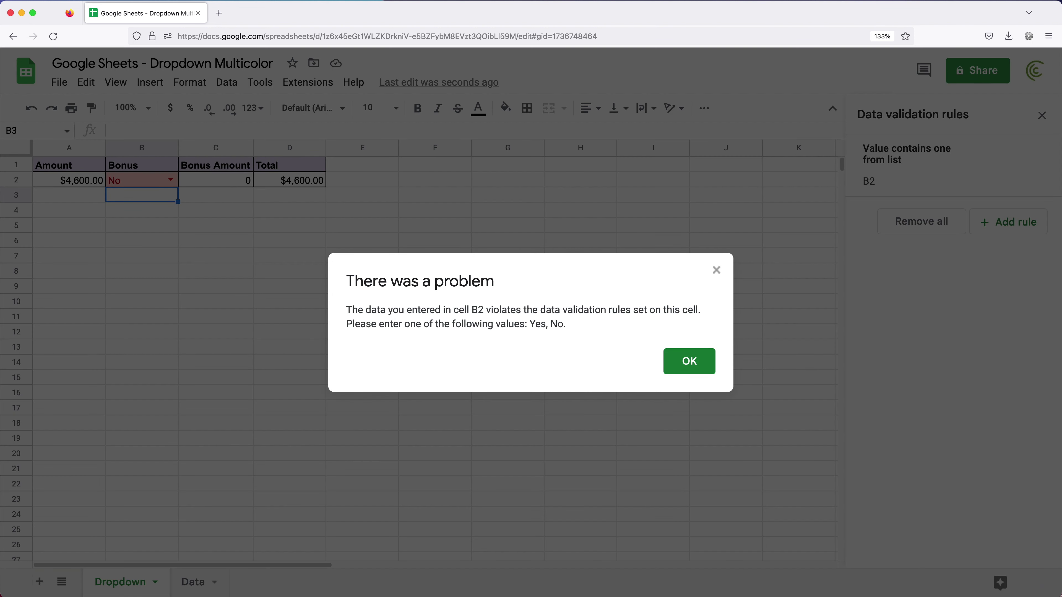
key("Return")
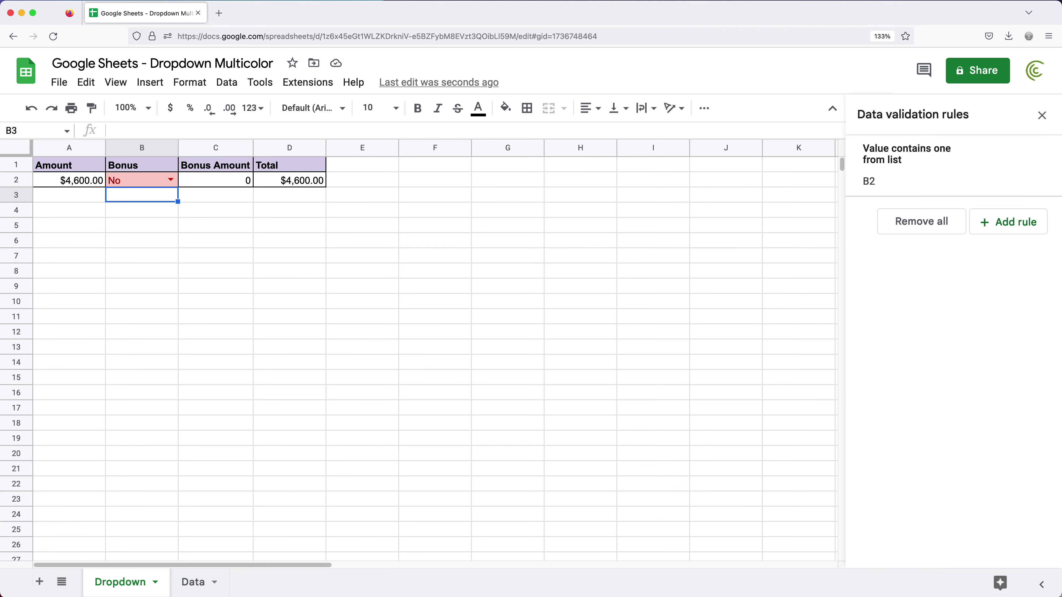
left_click(130, 184)
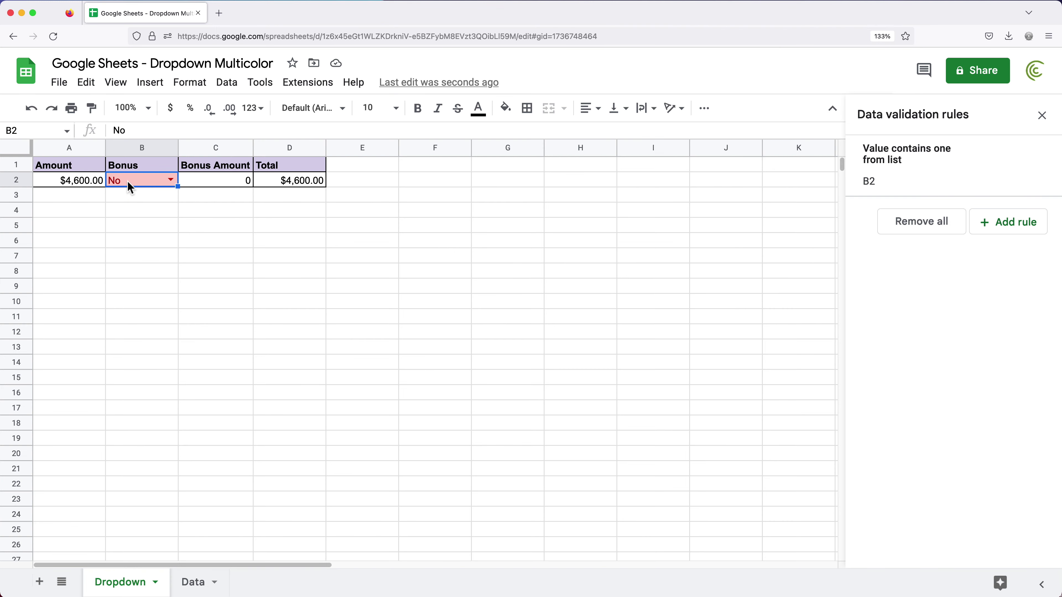
type("Yes")
key("Return")
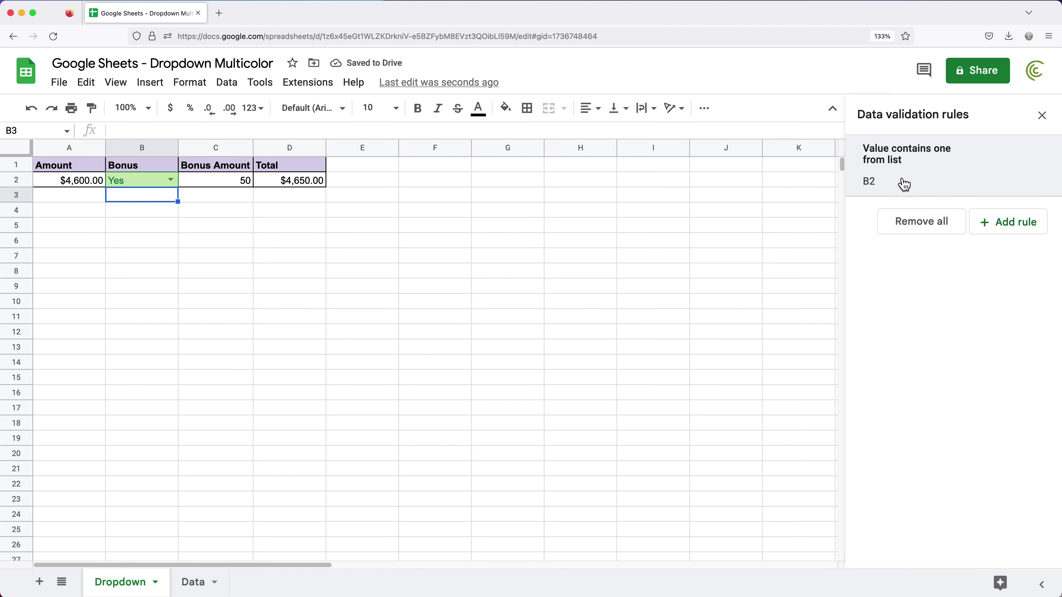
Review B2's rule advanced settings and close the validation rules panel.
left_click(122, 184)
left_click(960, 169)
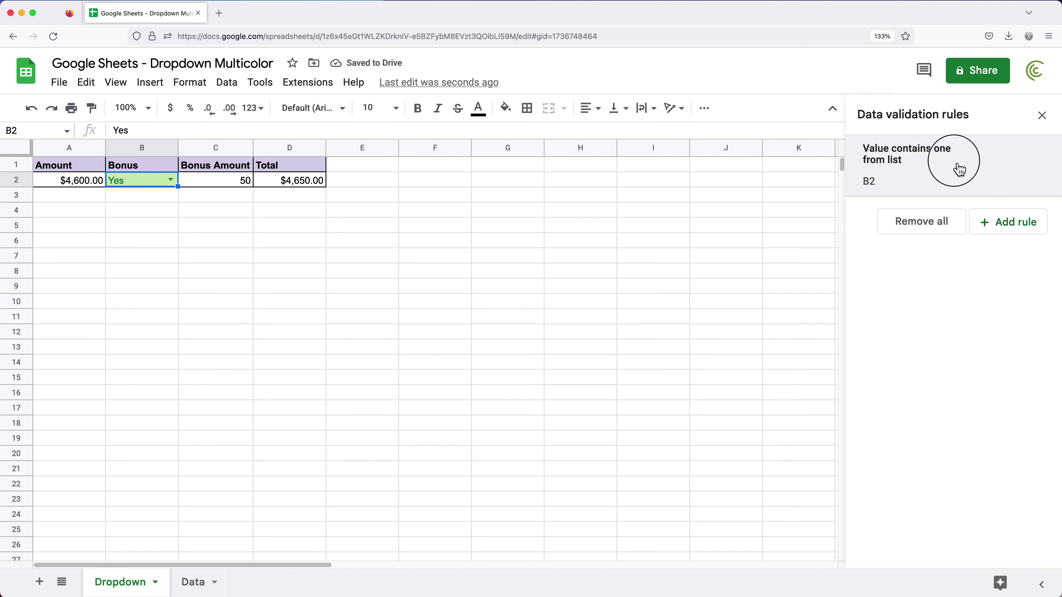
left_click(886, 391)
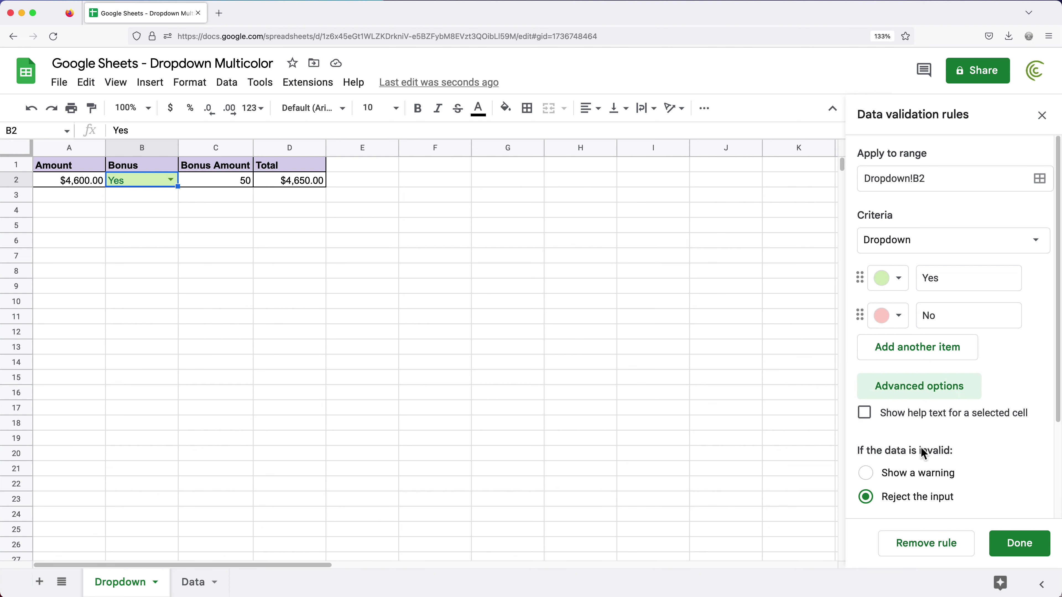
scroll(923, 454, "down", 3)
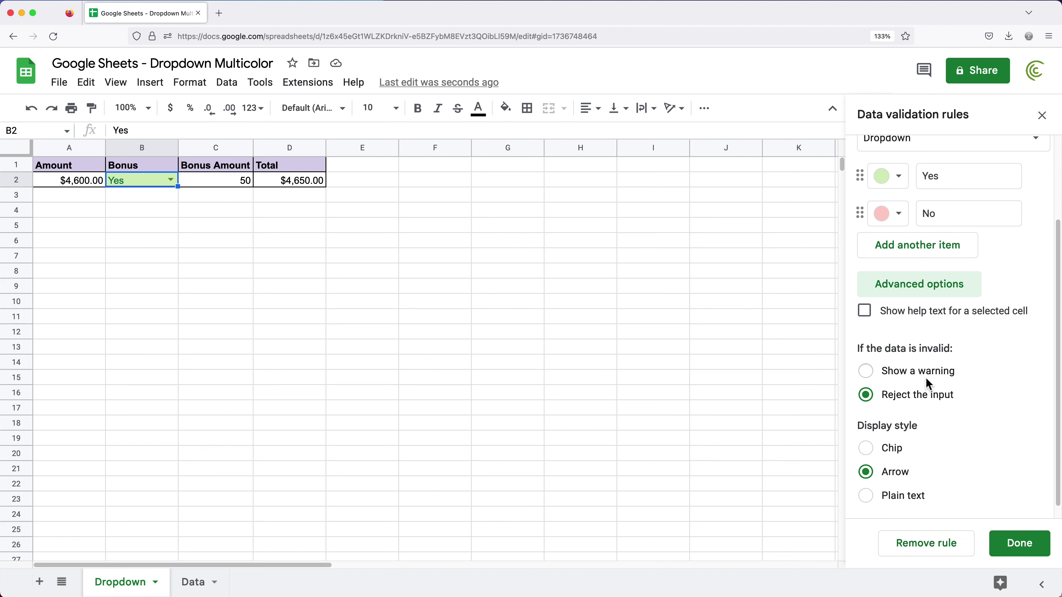
scroll(919, 439, "down", 1)
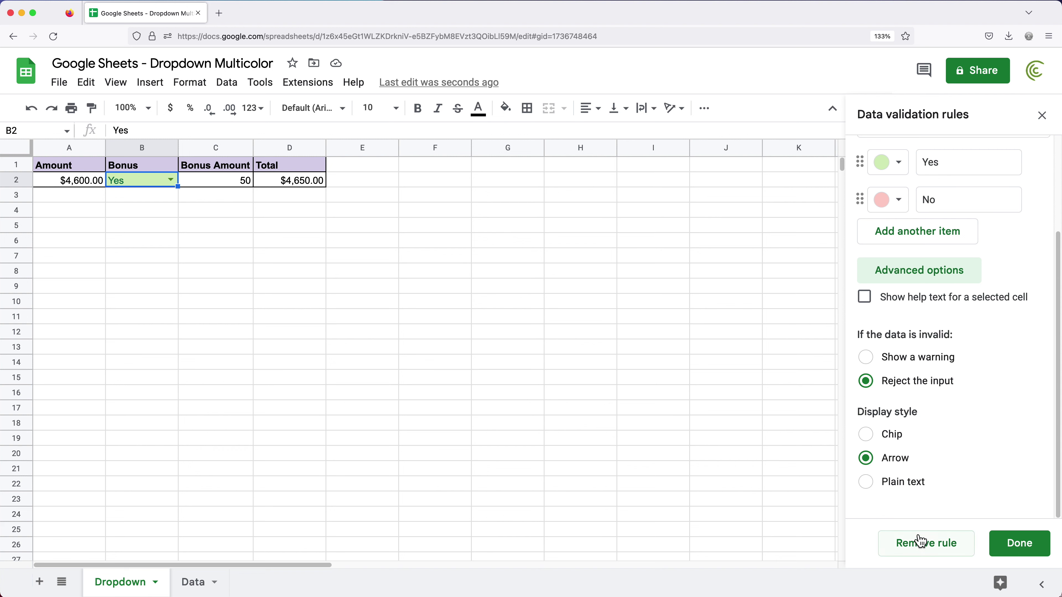
left_click(1040, 116)
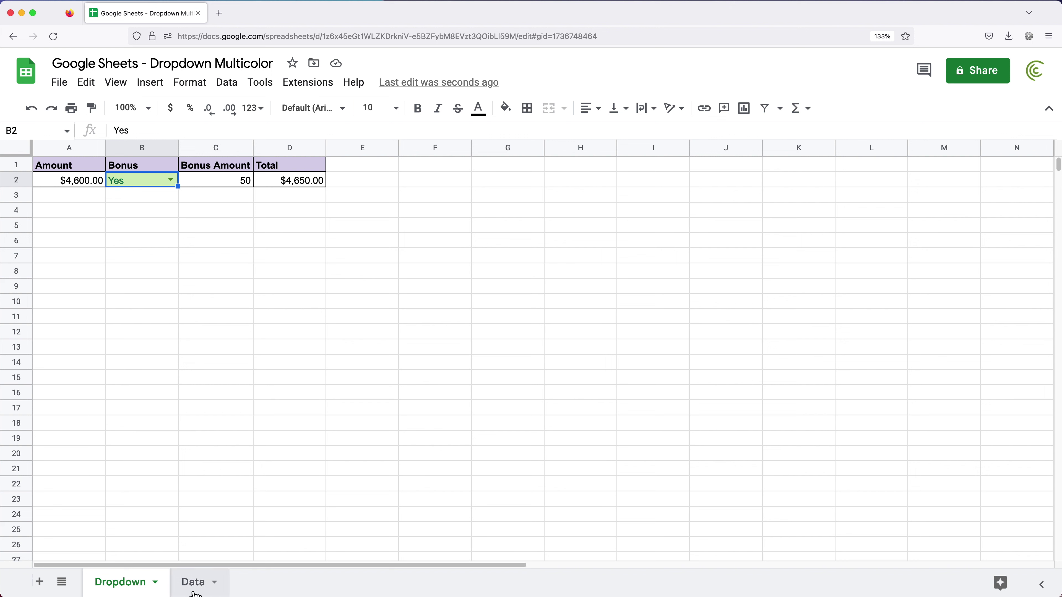
On the Data sheet, enter Status in E1, copy D1's header formatting onto it, and select E2:E18.
left_click(195, 584)
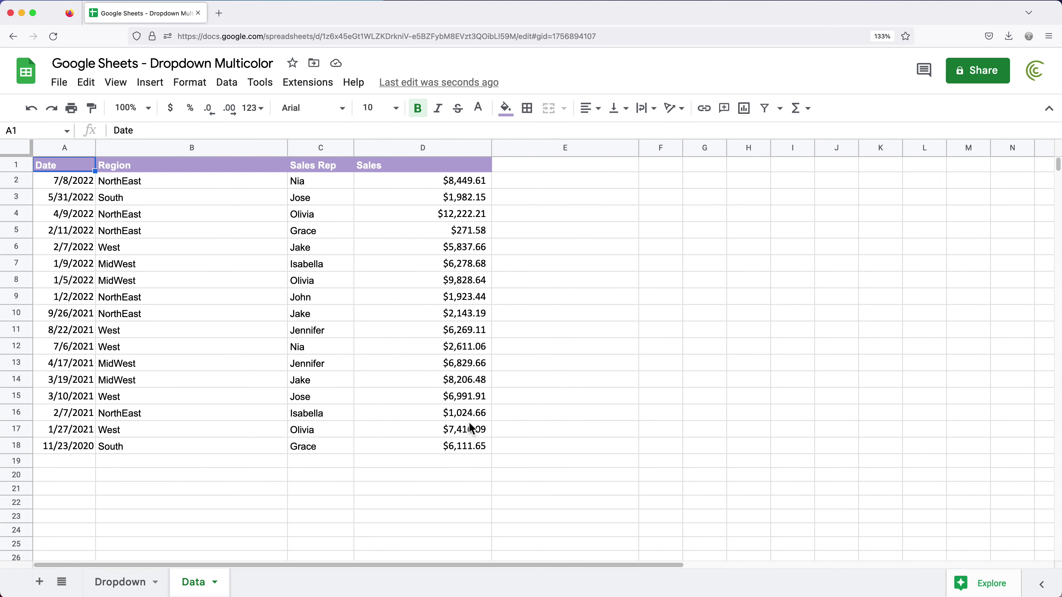
left_click(552, 170)
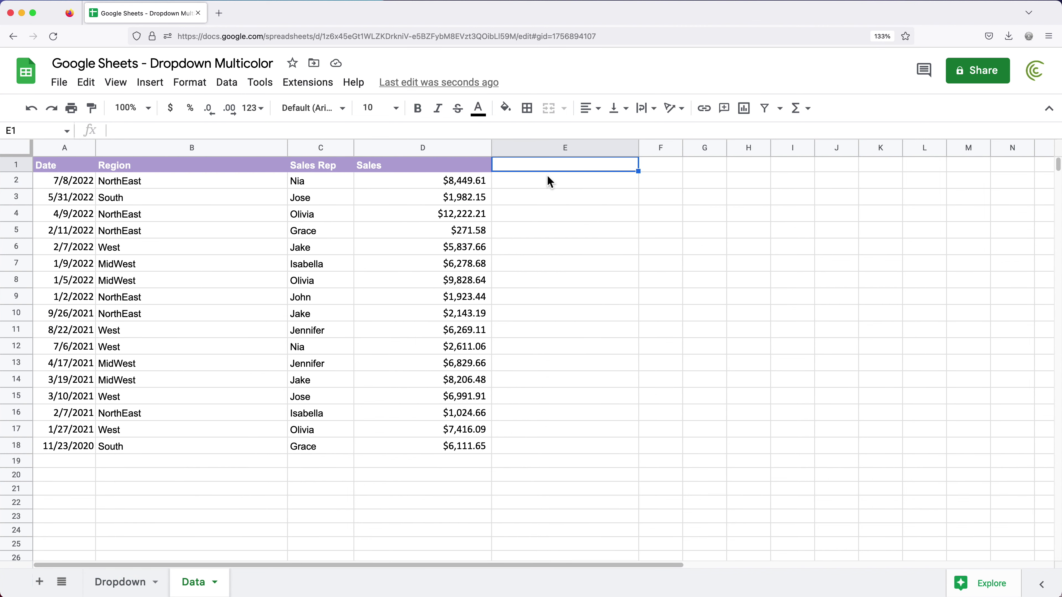
type("Stat")
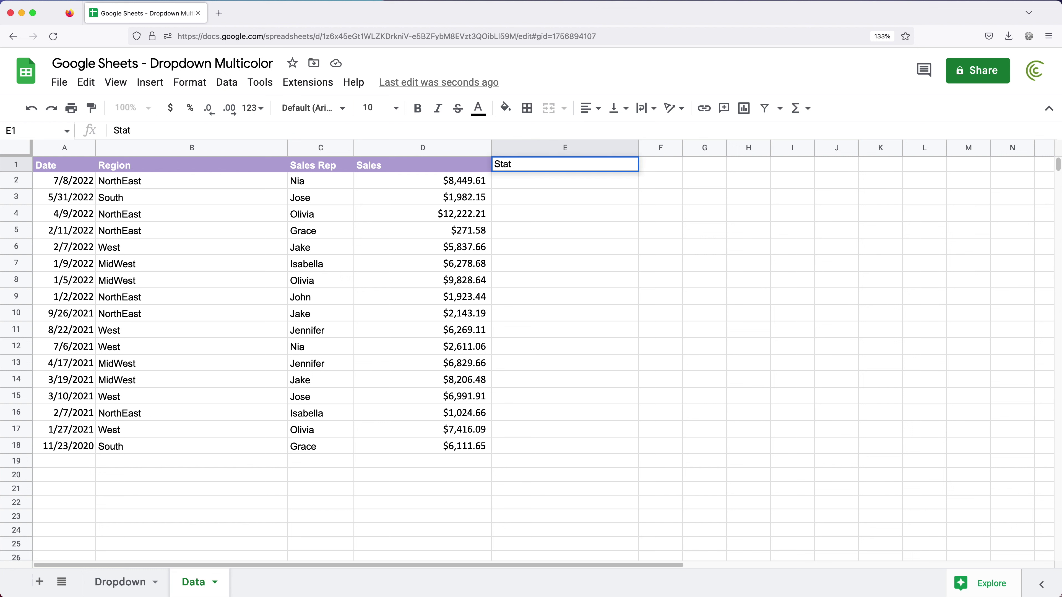
type("us")
key("Return")
left_click(391, 174)
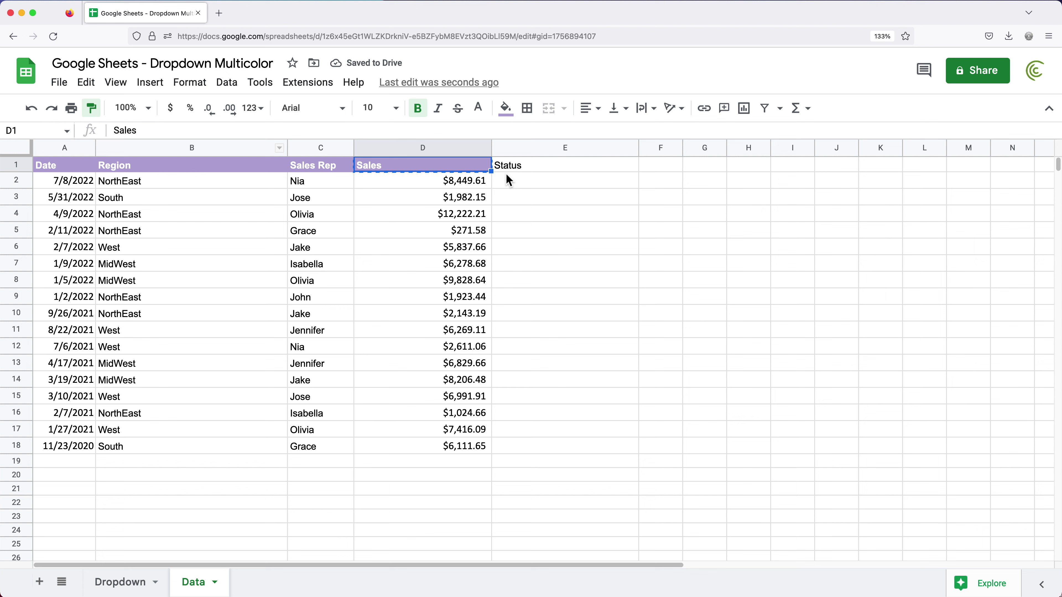
left_click(517, 167)
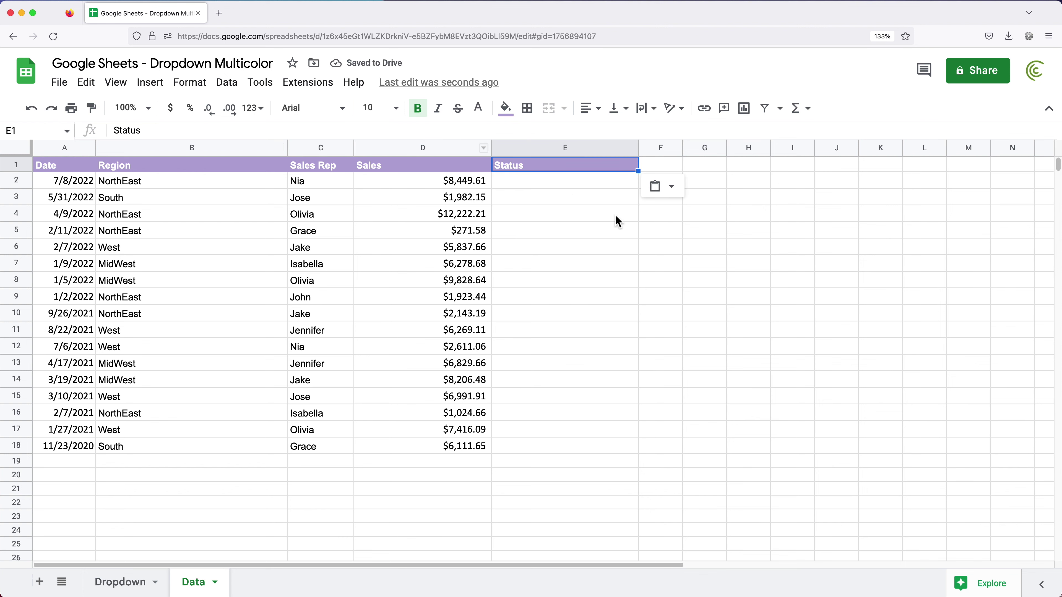
key("Down")
key("Down")
key("Down")
key("Down")
key("Left")
left_click_drag(530, 184, 540, 450)
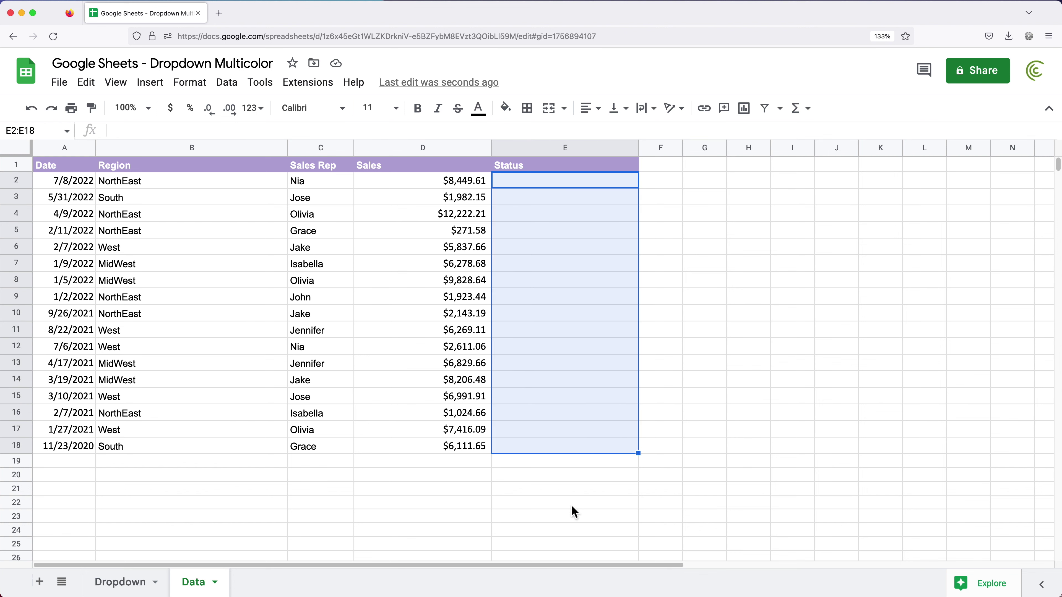
Turn the Status cells into a dropdown with the options Shipped, Pending and Cancelled.
left_click(158, 90)
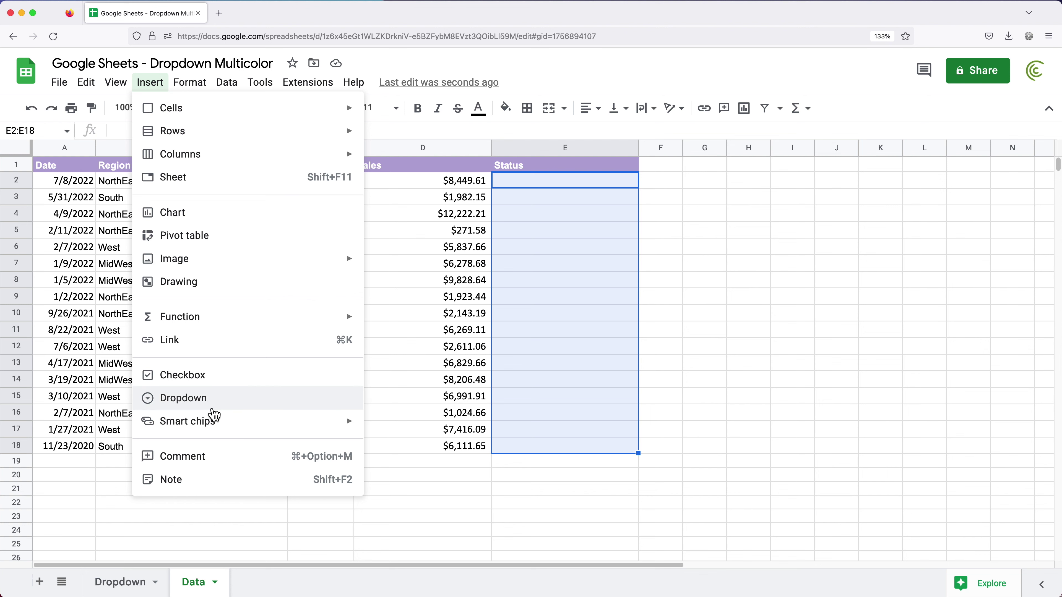
left_click(213, 407)
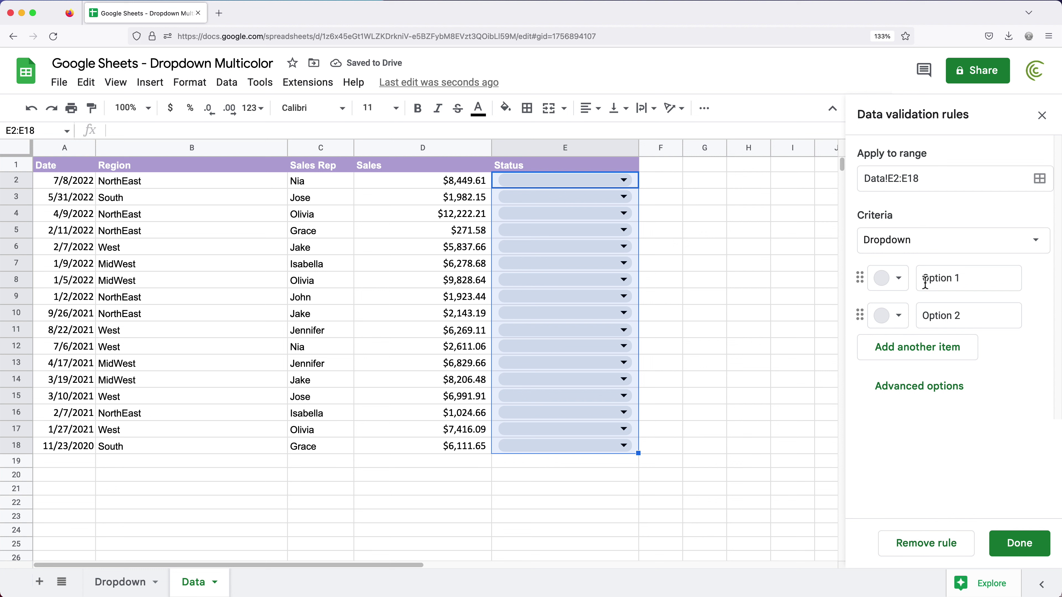
triple_click(939, 287)
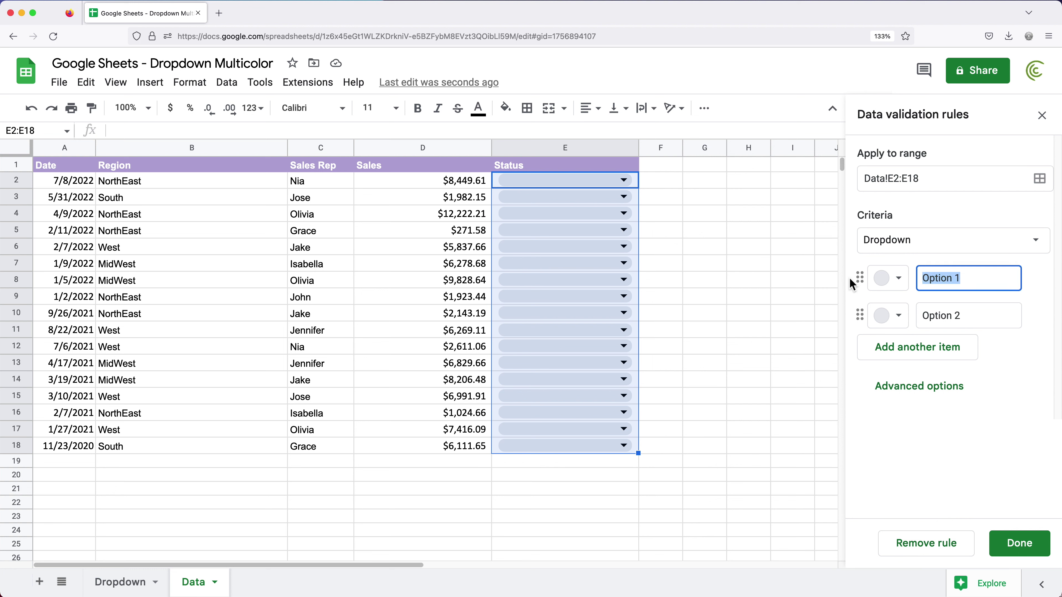
type("Shipped")
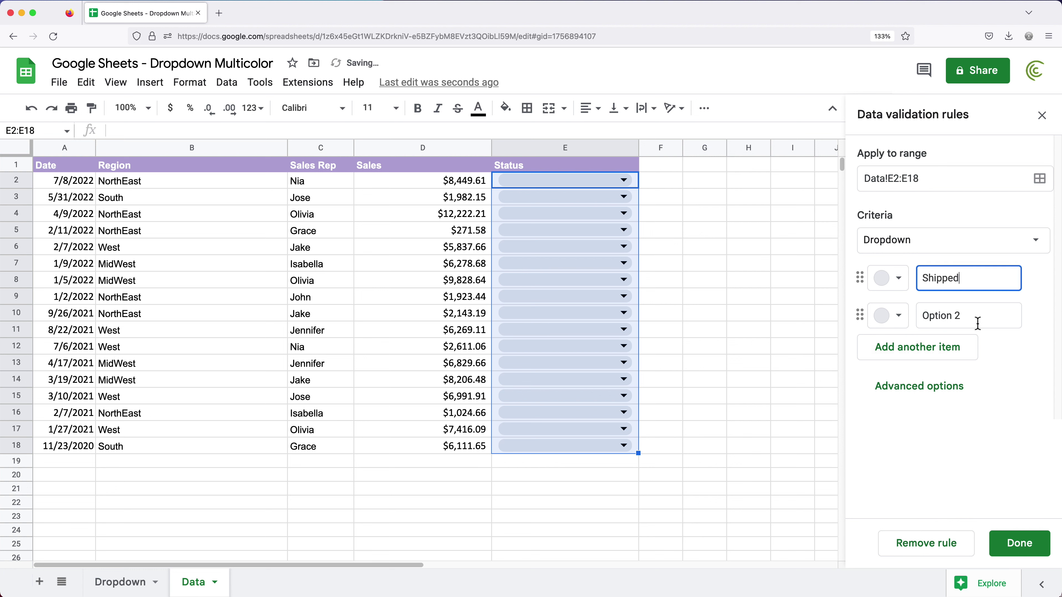
triple_click(978, 322)
type("Pending")
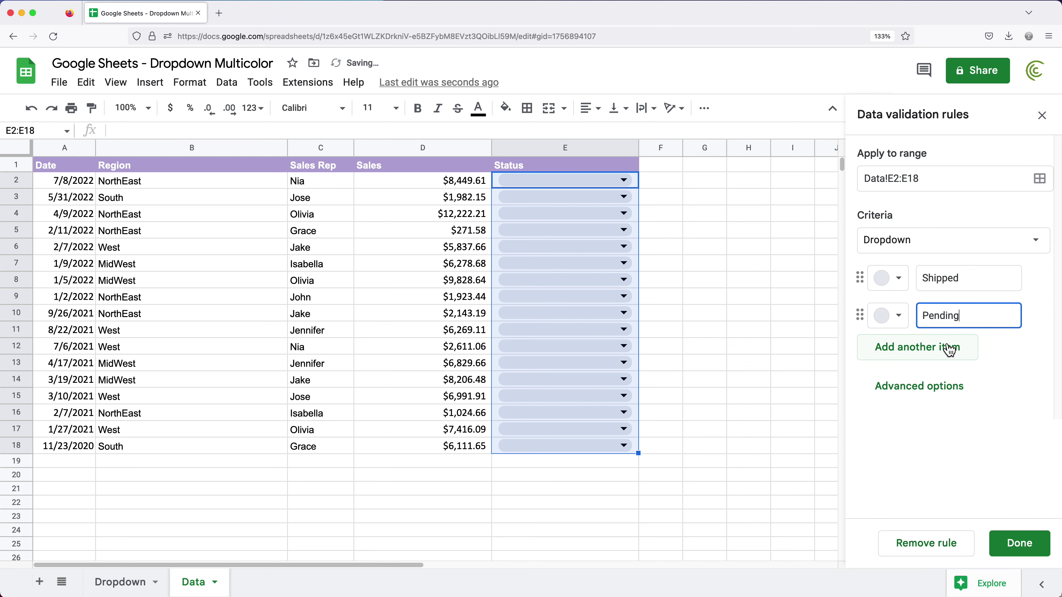
left_click(948, 348)
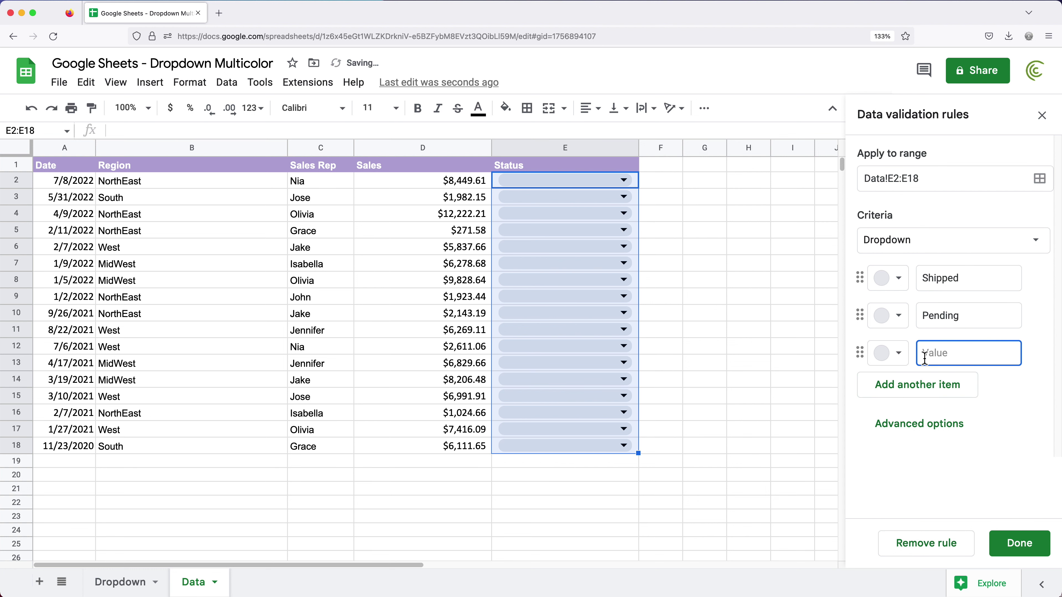
type("Cancelled")
Colour Shipped light green, Pending yellow and Cancelled pink, then save the dropdown rule.
left_click(898, 278)
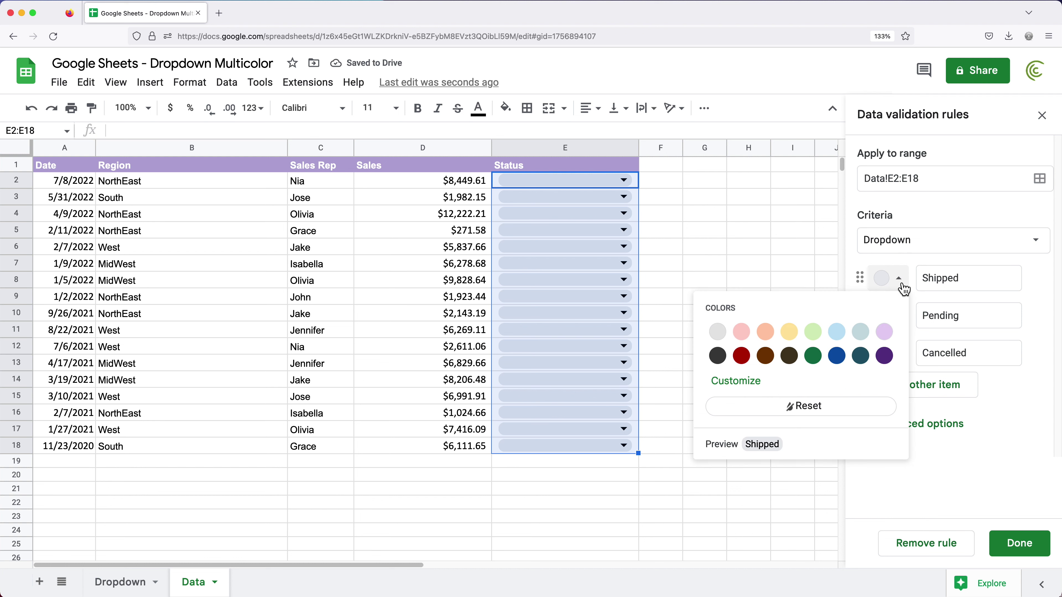
left_click(812, 332)
left_click(898, 317)
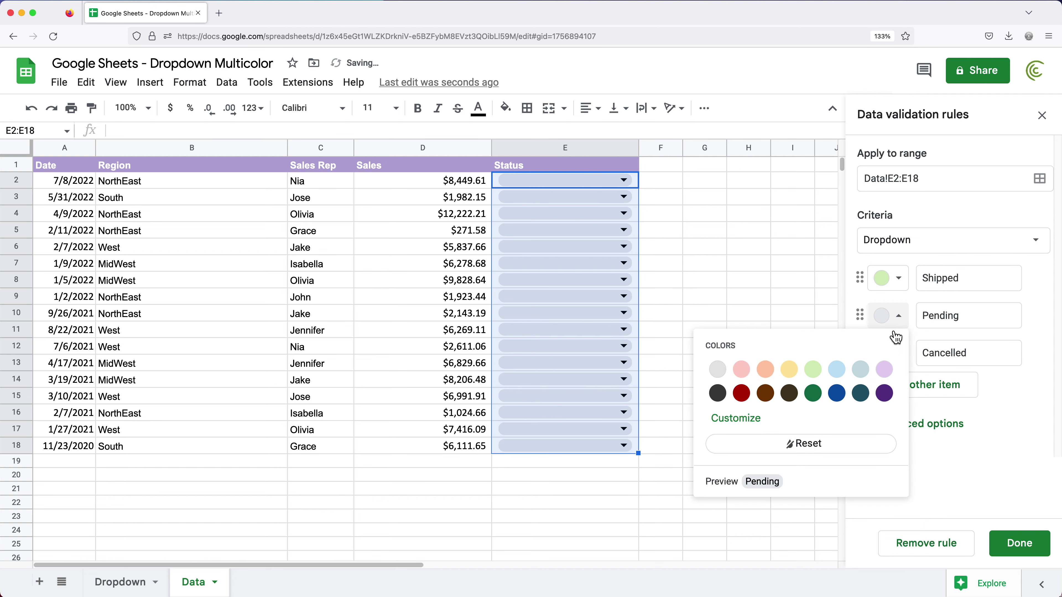
left_click(790, 373)
left_click(898, 353)
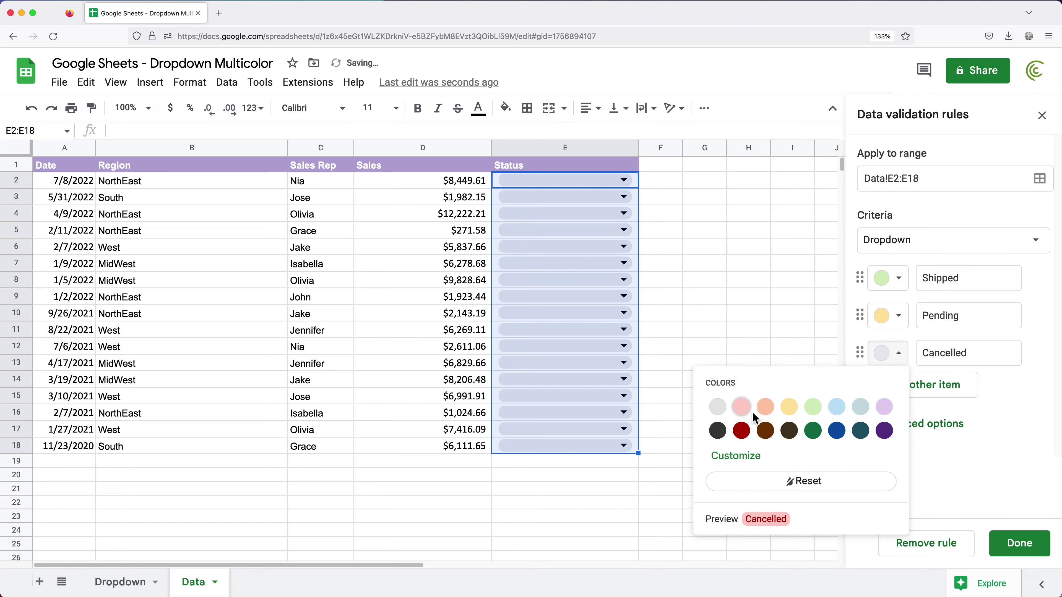
left_click(741, 368)
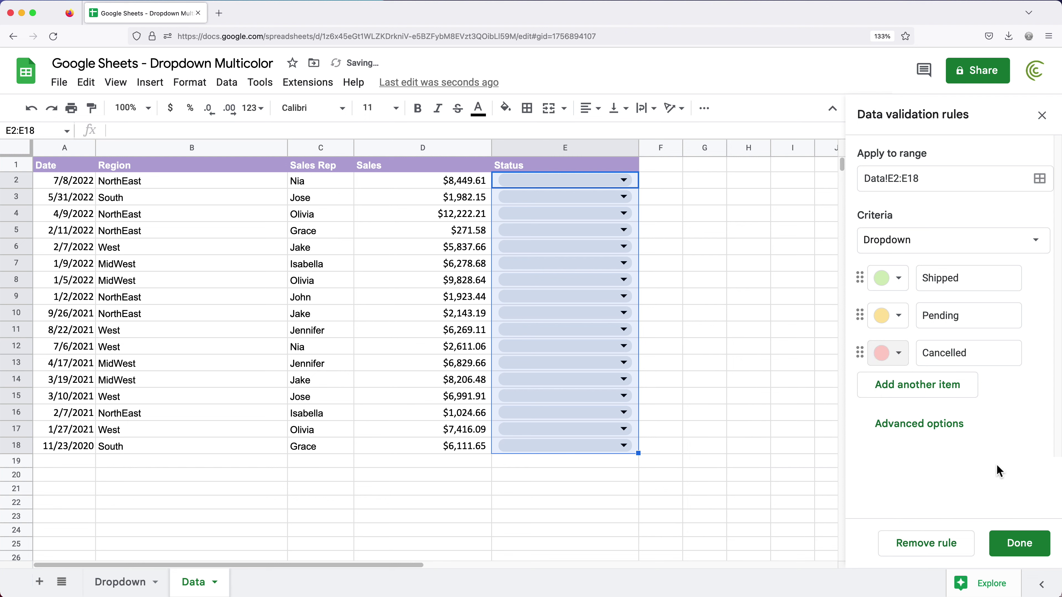
left_click(932, 434)
scroll(1005, 442, "down", 5)
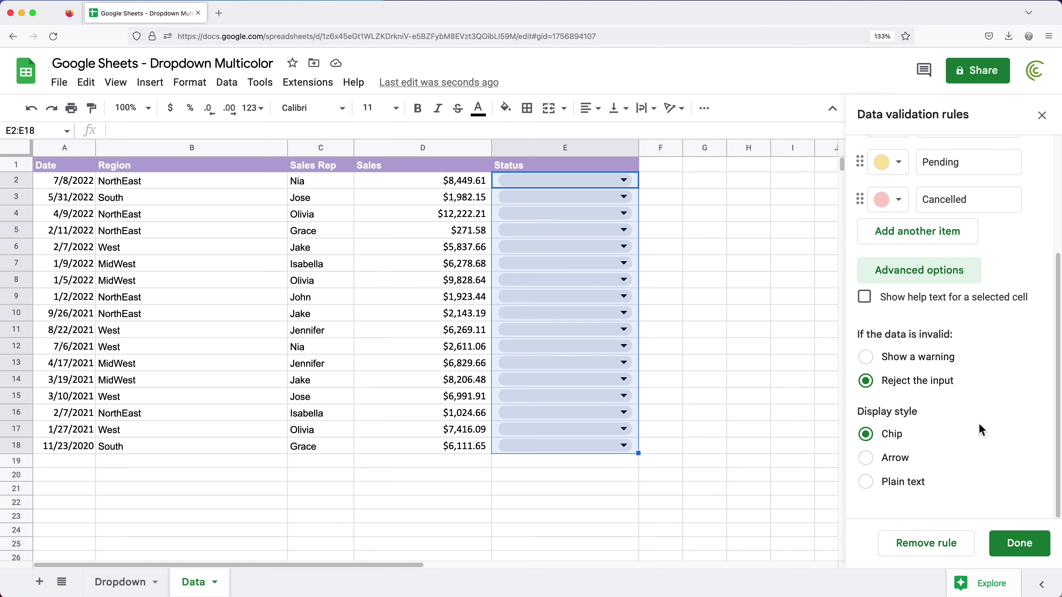
scroll(980, 423, "up", 2)
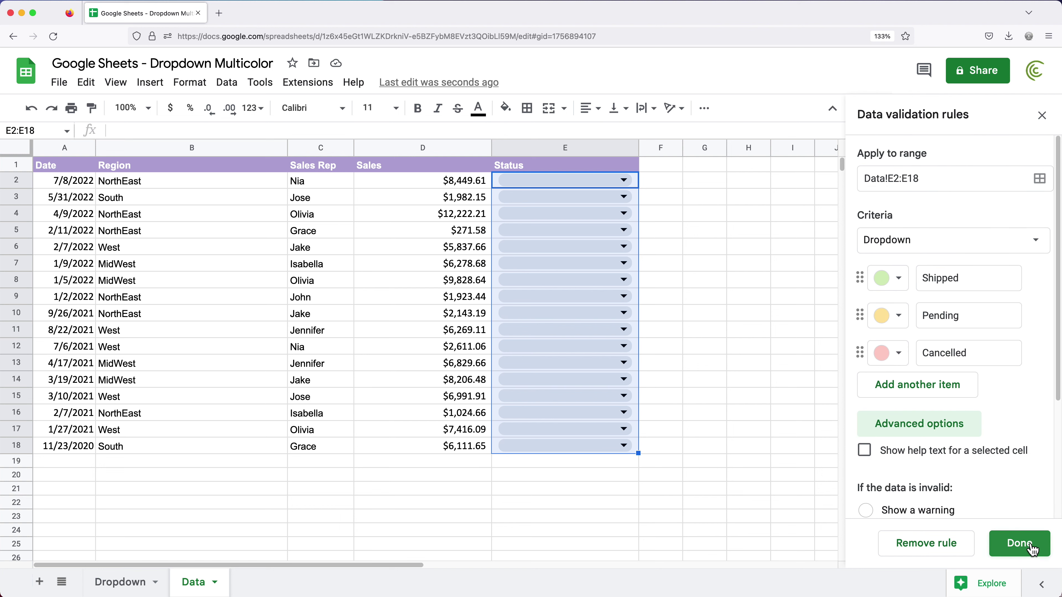
left_click(1019, 543)
Choose Pending in E2, Shipped in E5 and Cancelled in E9, then close the validation rules panel.
left_click(635, 186)
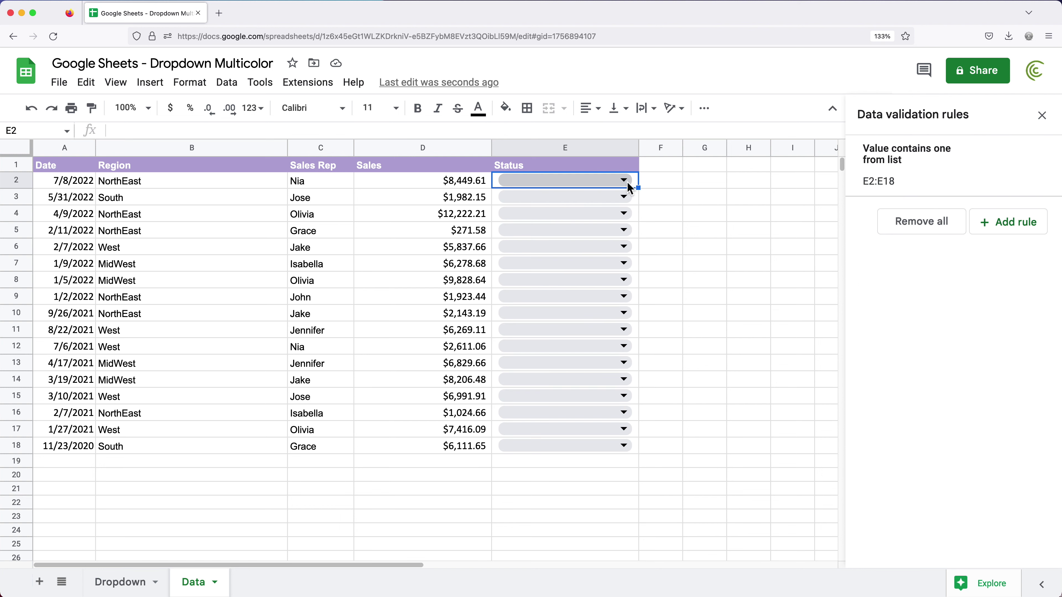
left_click(625, 181)
left_click(593, 224)
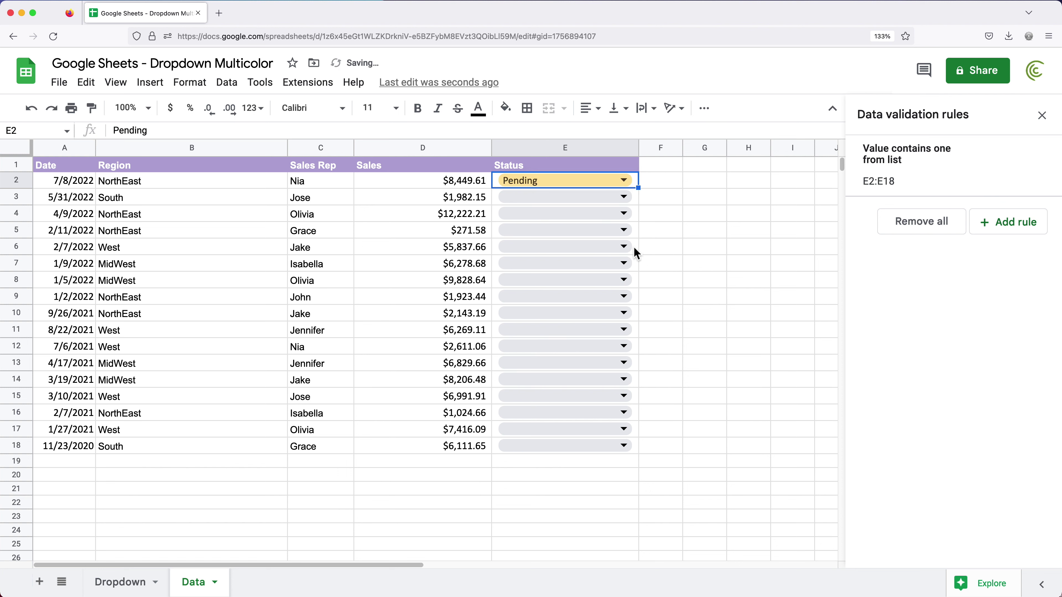
left_click(625, 231)
left_click(604, 253)
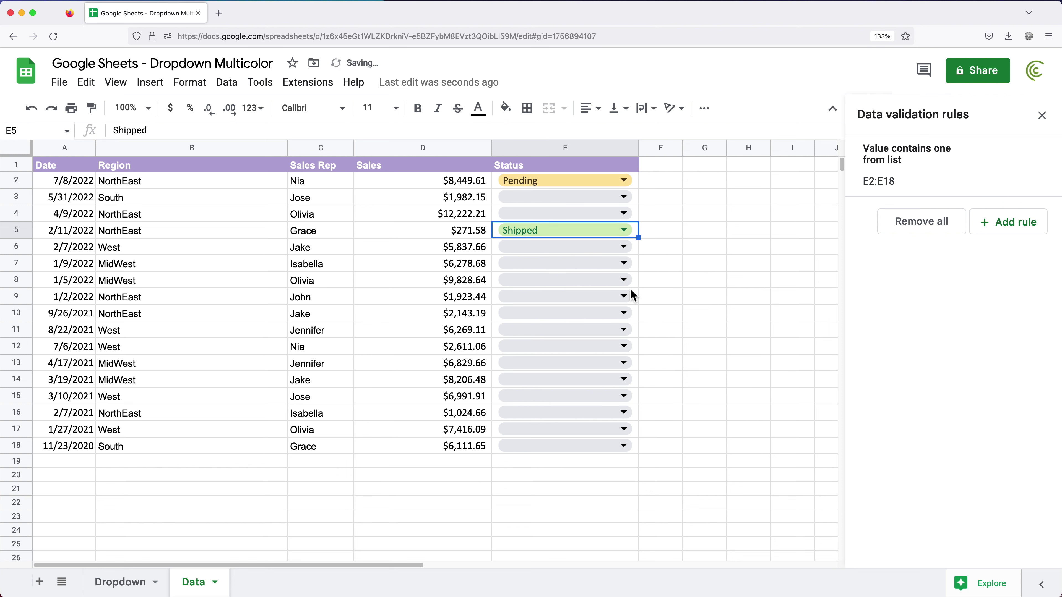
left_click(625, 298)
left_click(568, 366)
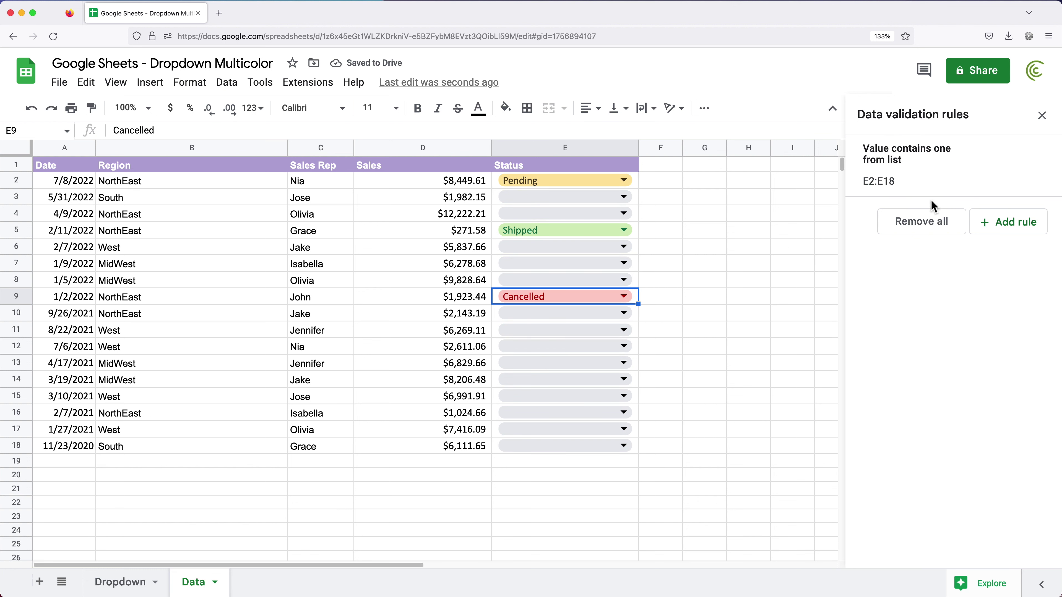
left_click(635, 184)
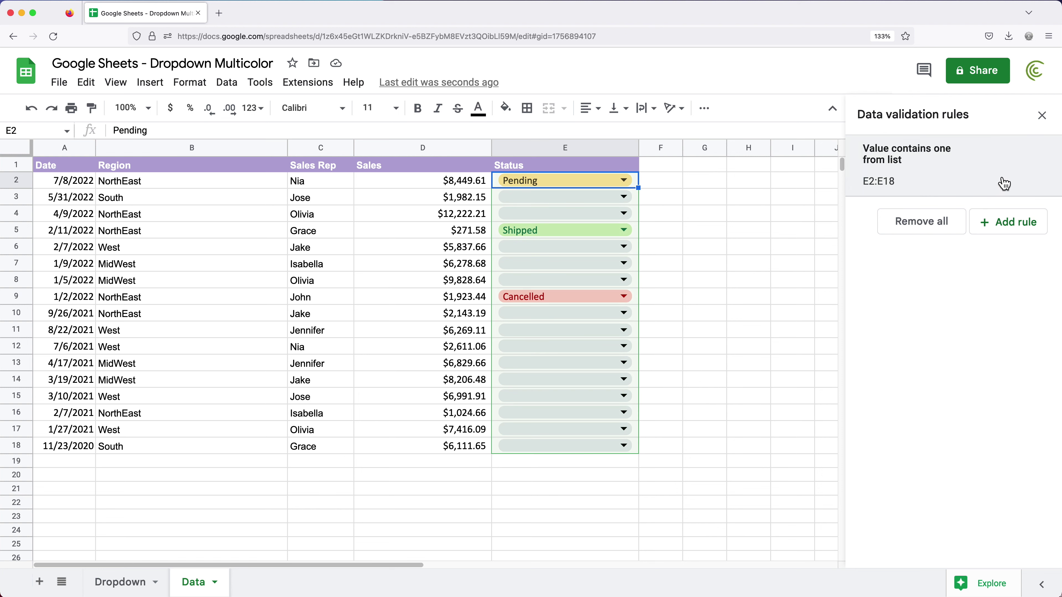
left_click(1041, 115)
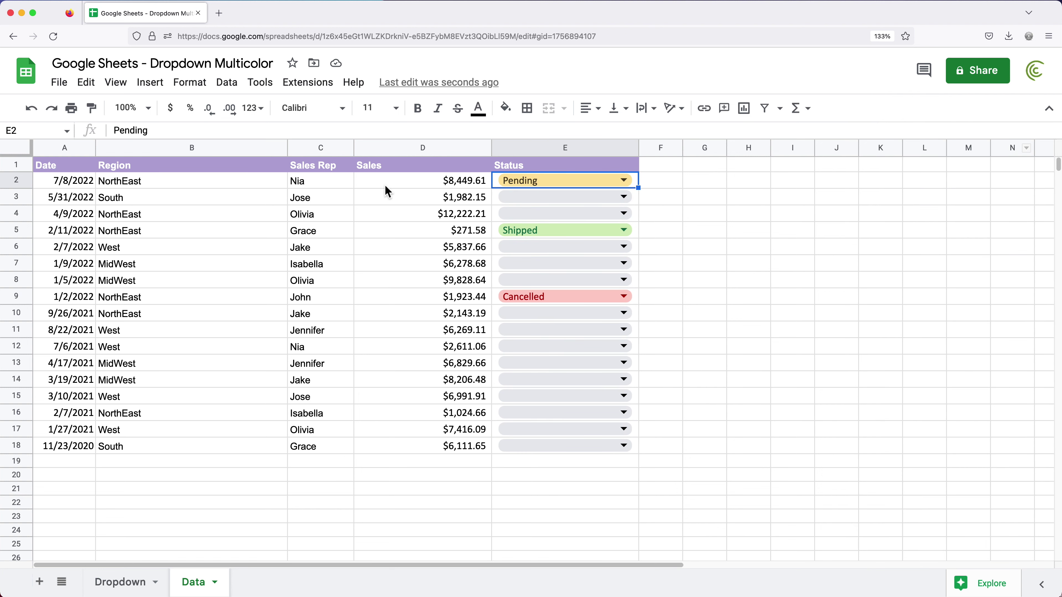
left_click(227, 83)
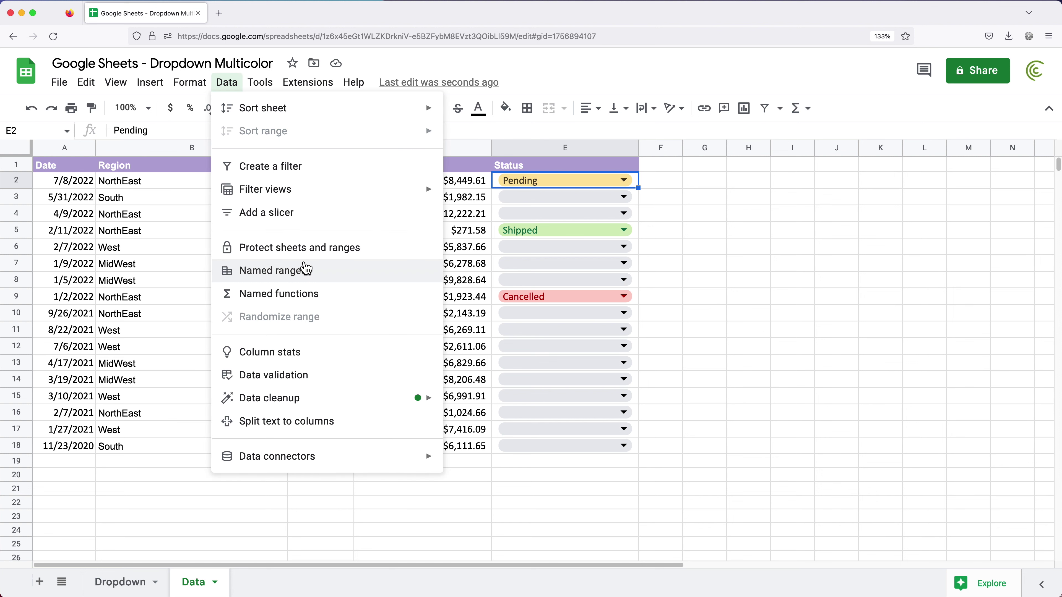
left_click(314, 375)
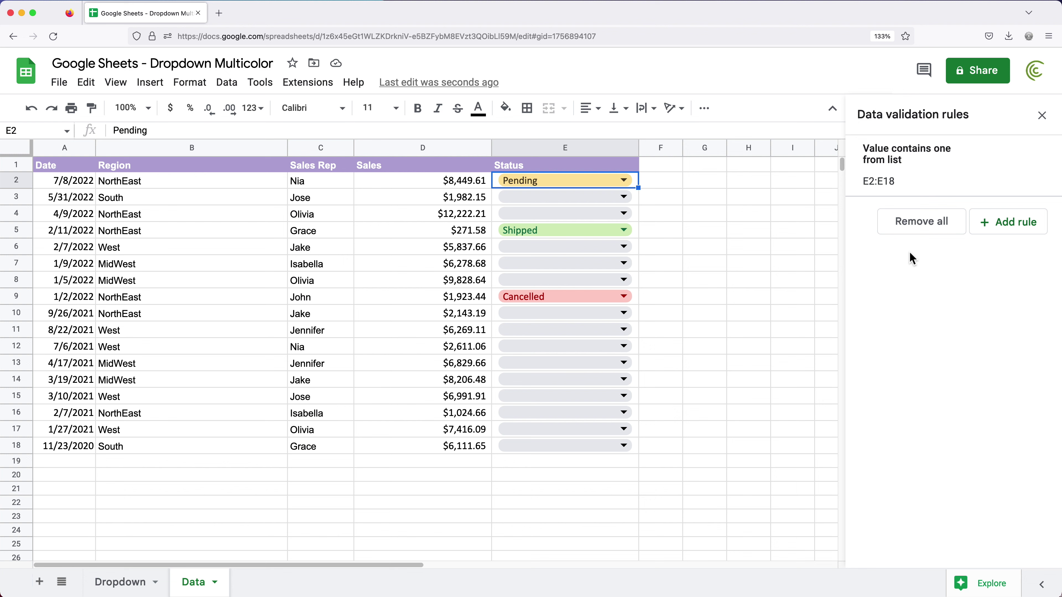
left_click(941, 179)
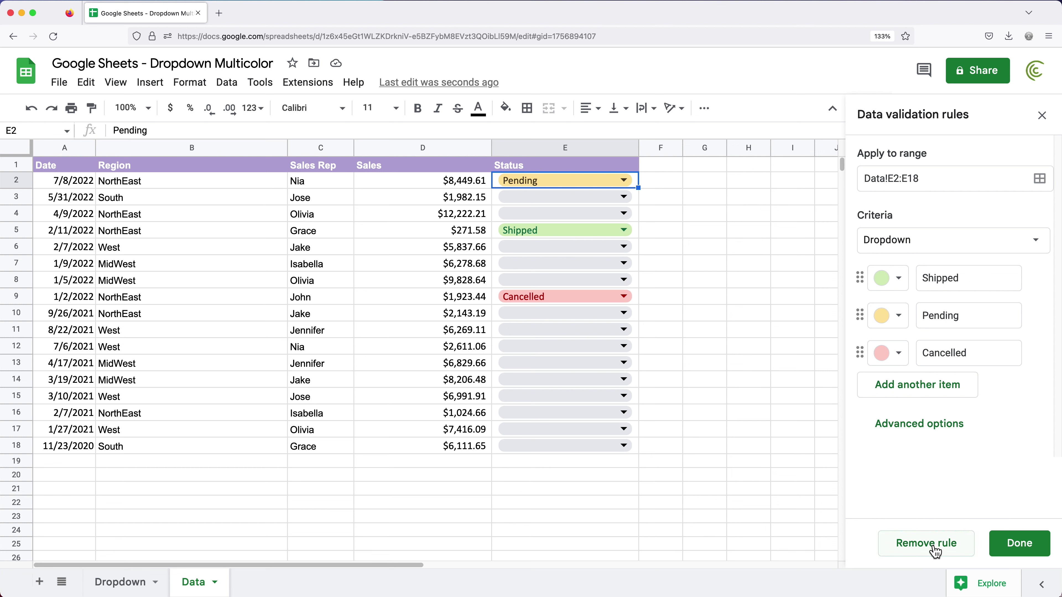
left_click(1041, 115)
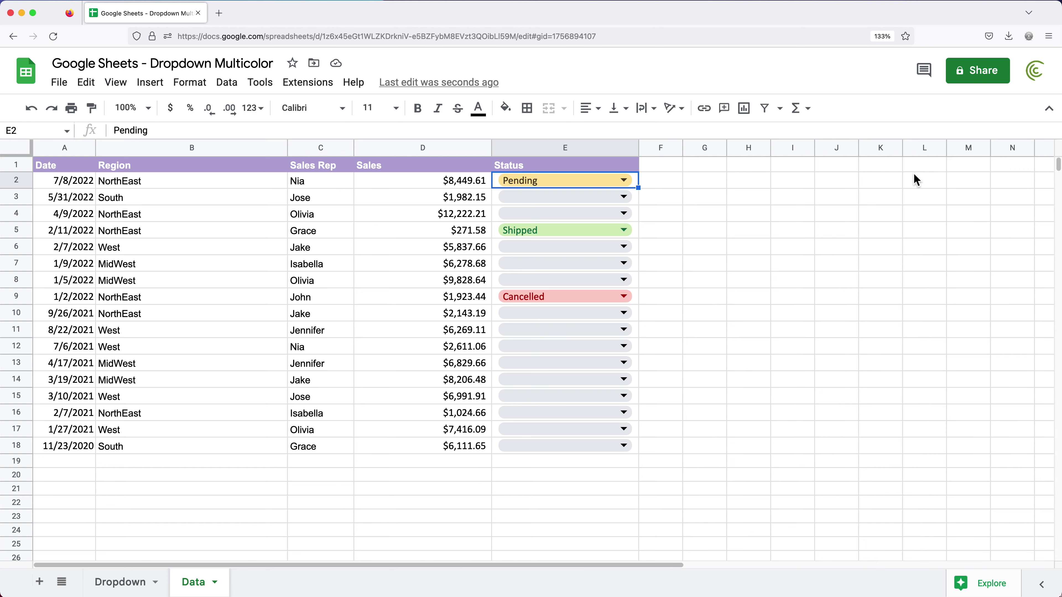
Add a new sheet and name it Options.
left_click(748, 280)
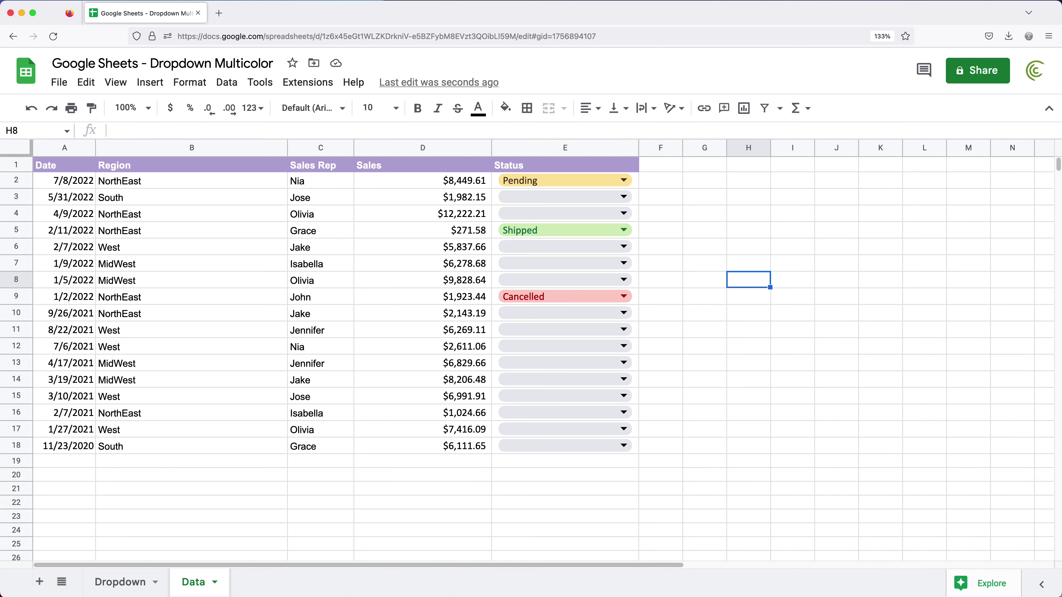
left_click(40, 582)
double_click(251, 590)
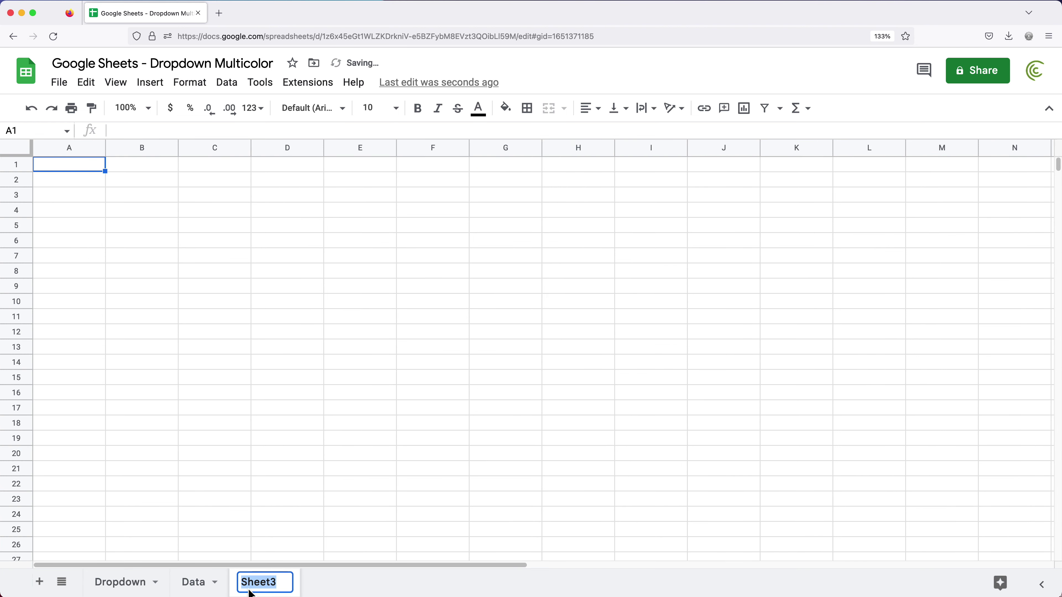
type("Options")
key("Return")
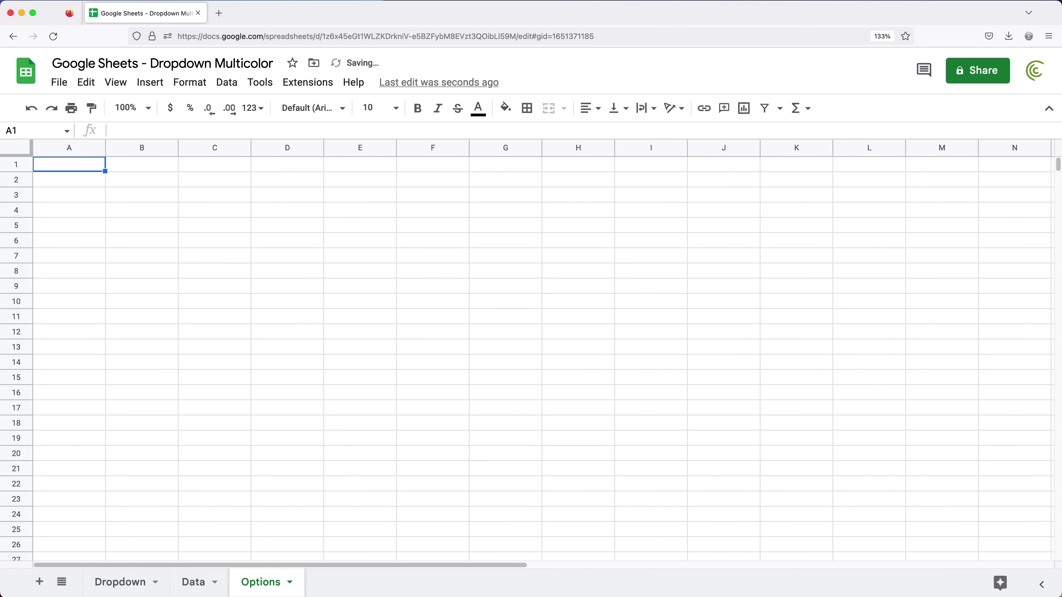
Enter Shipped, Pending and Cancelled in cells A2:A4 of the Options sheet.
left_click(81, 184)
type("S")
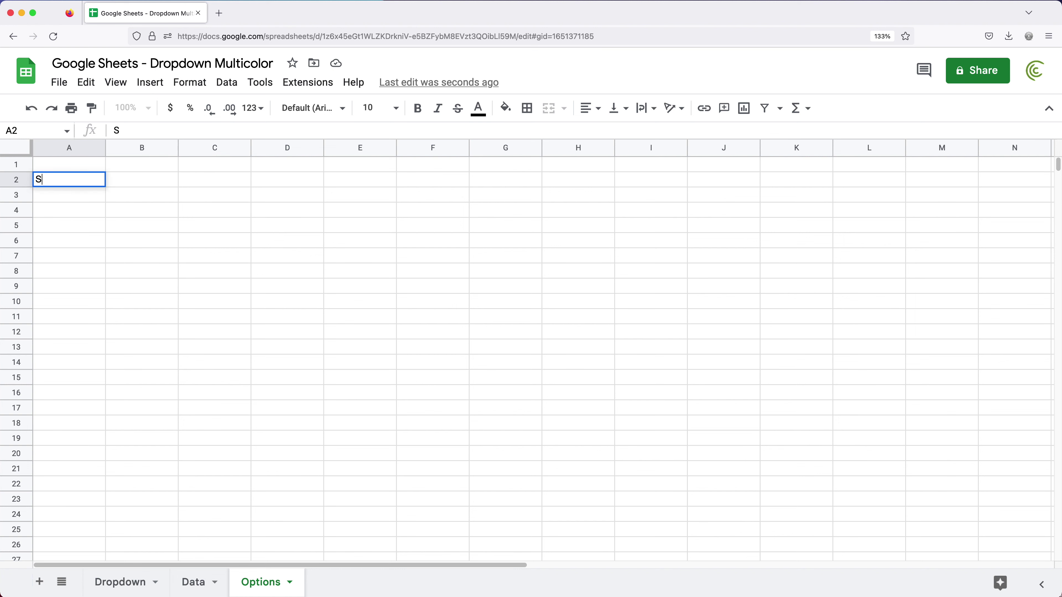
type("hipped")
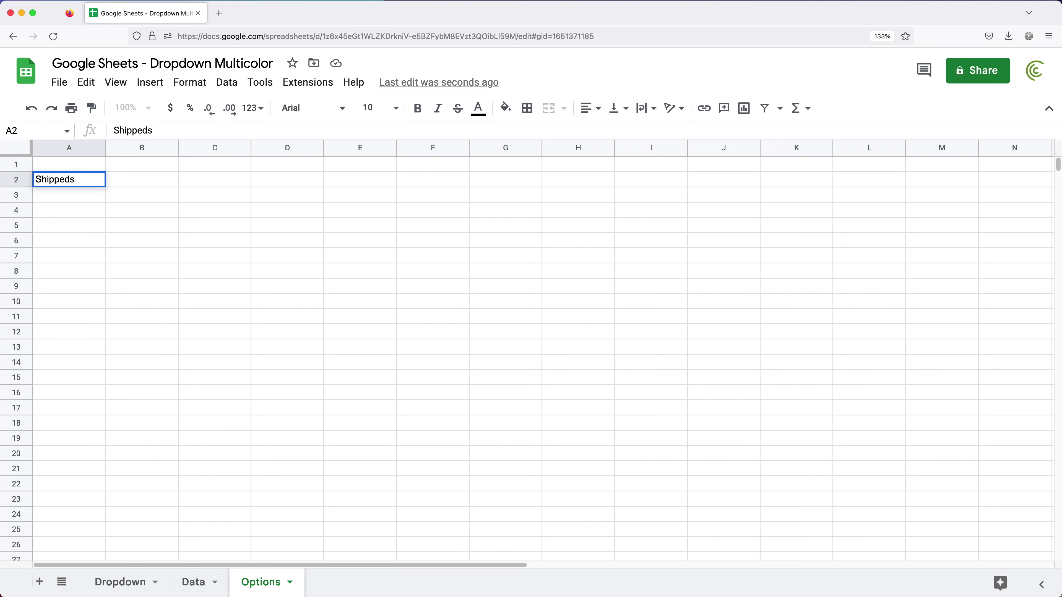
key("Return")
type("Pending")
key("Return")
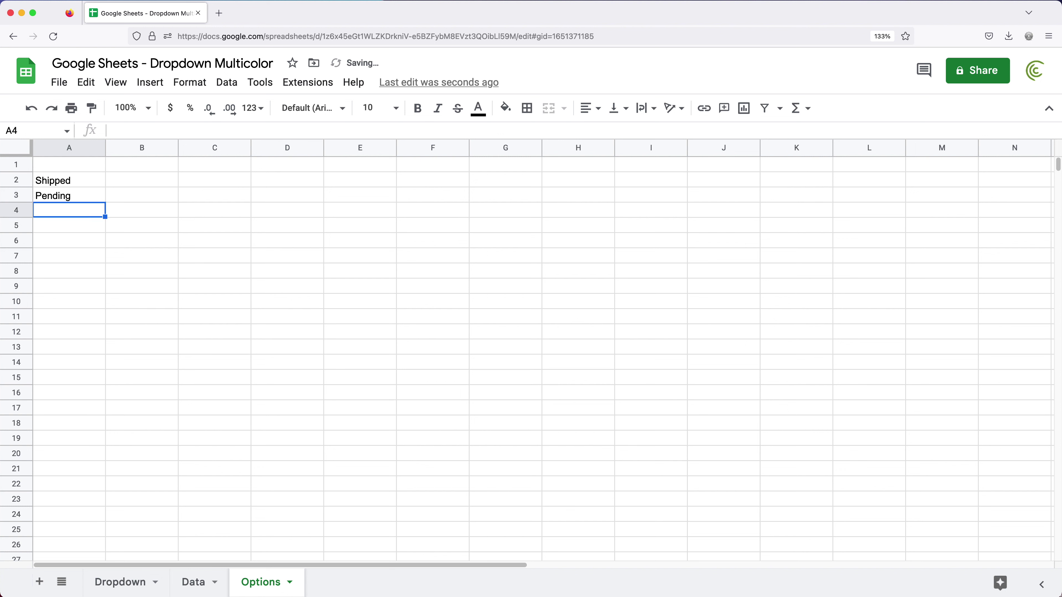
type("Canceleed")
key("Return")
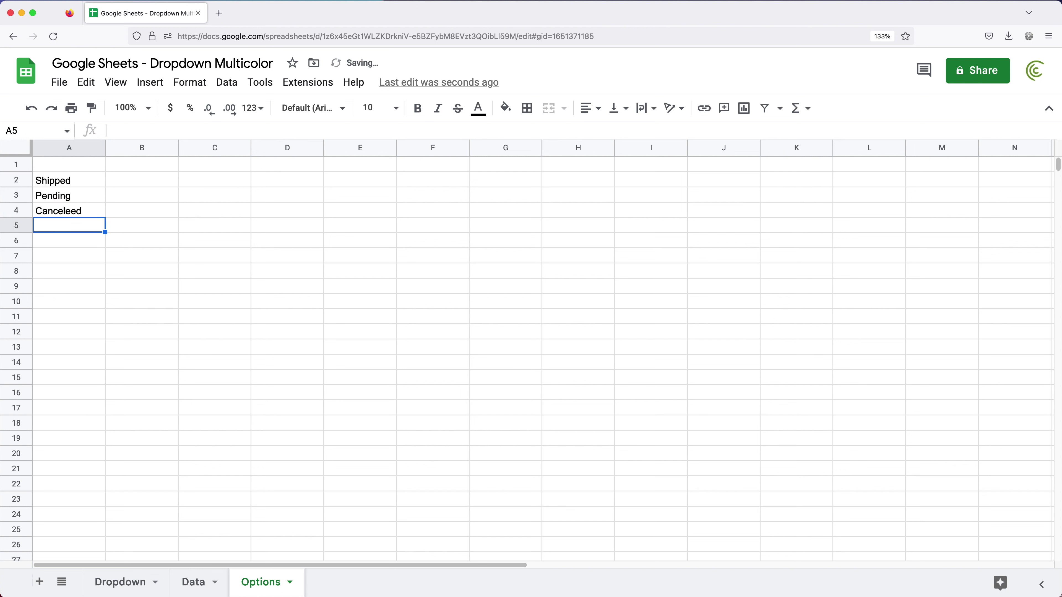
left_click(75, 213)
key("BackSpace")
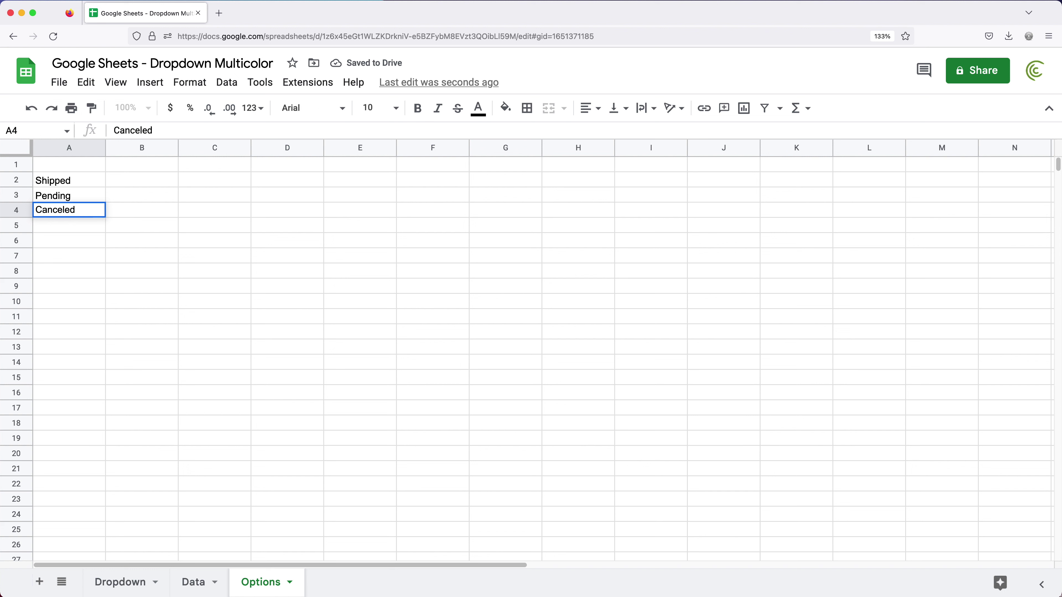
type("l")
key("Return")
Add a bold 'Options' header in cell A1.
left_click(62, 164)
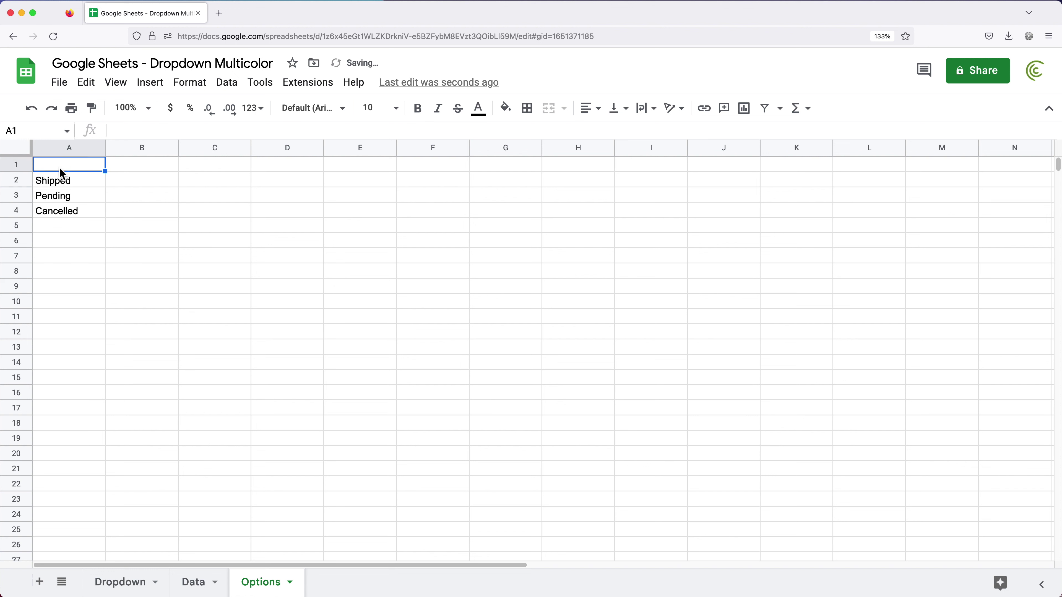
type("O")
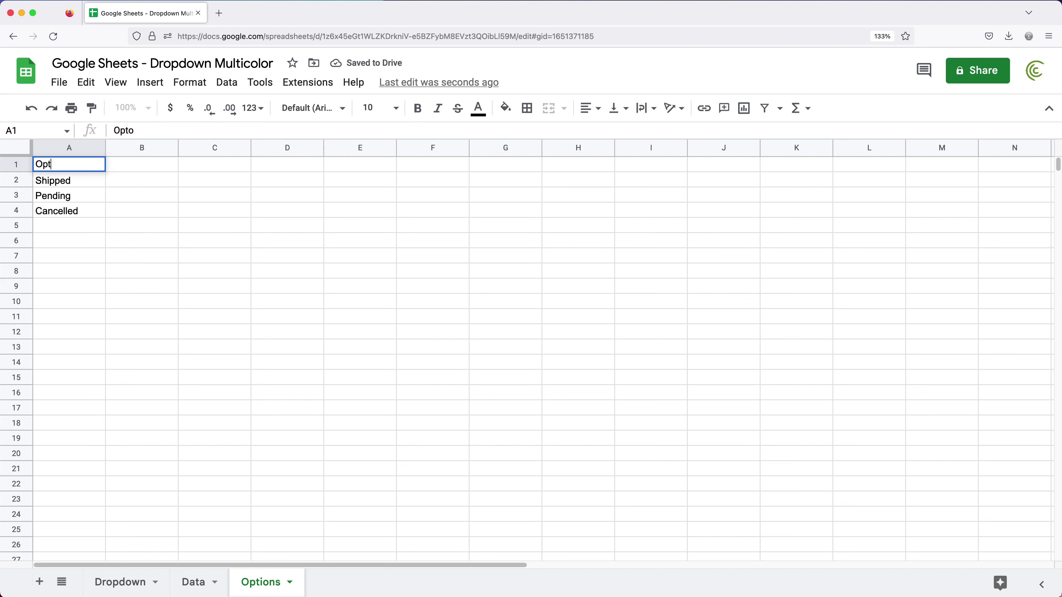
type("ptions")
key("Return")
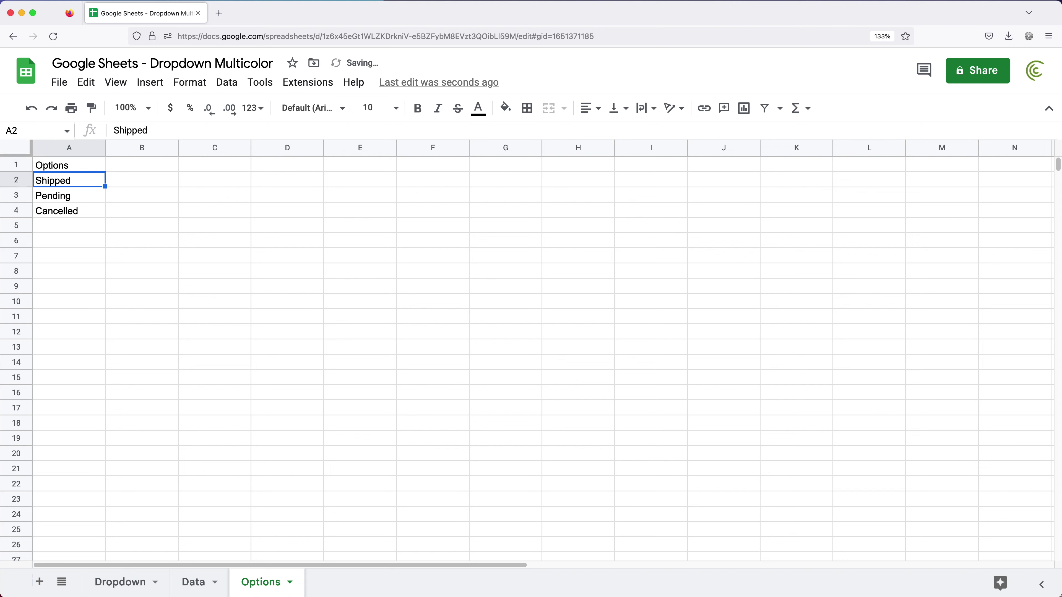
left_click(76, 167)
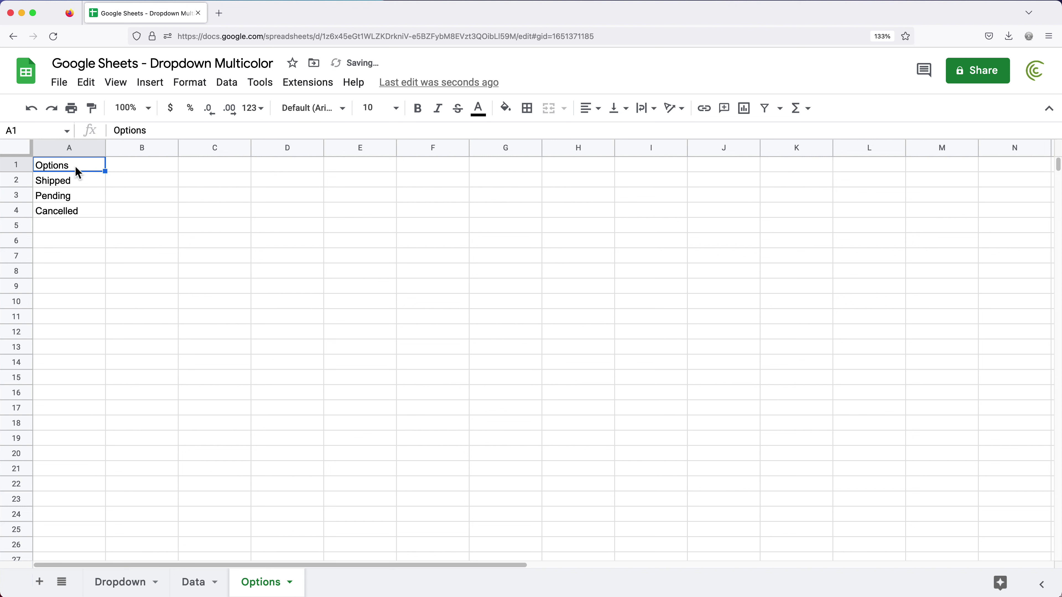
key("super+b")
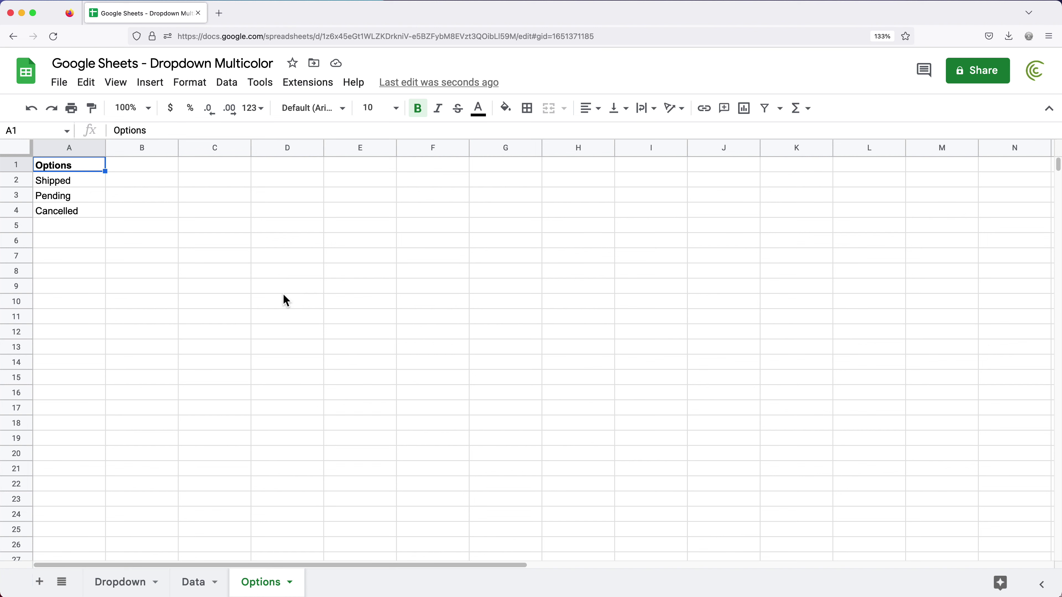
On the Data sheet, widen column F and add the header Status in F1.
left_click(197, 582)
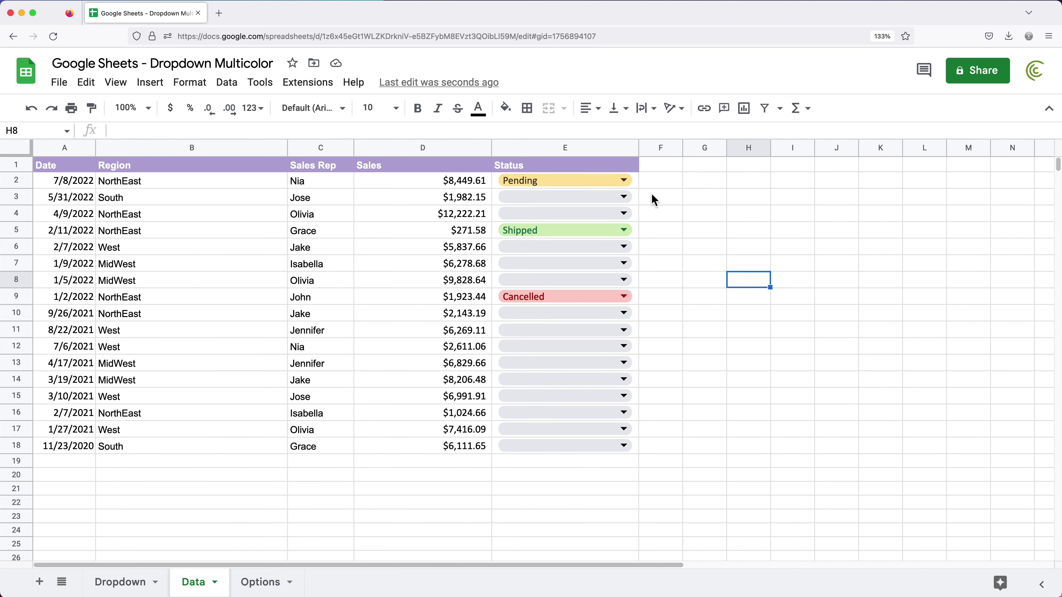
left_click_drag(683, 147, 748, 147)
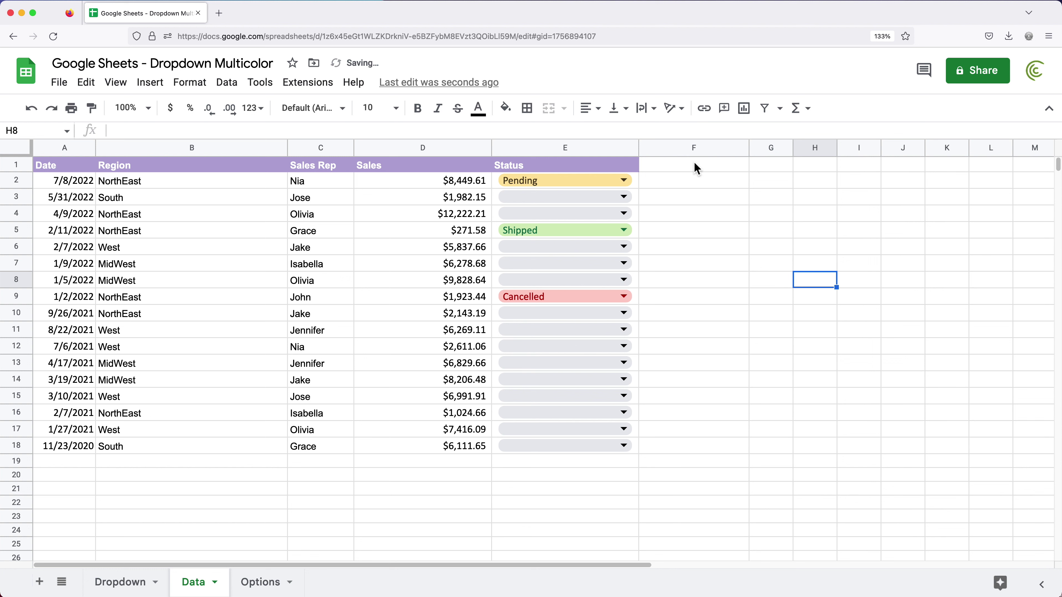
left_click(695, 168)
type("Statu")
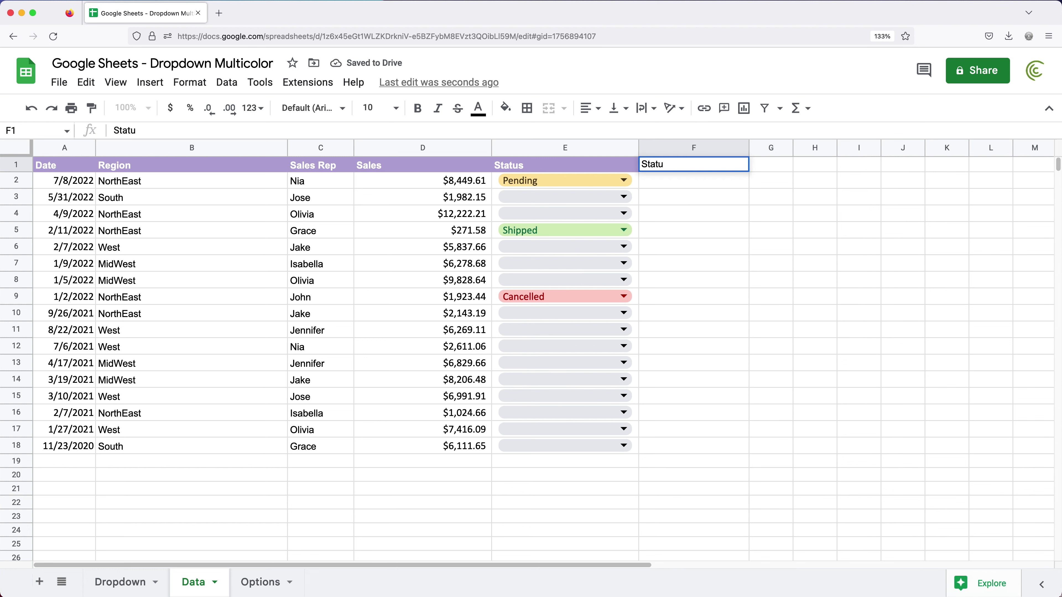
type("s")
key("Return")
Insert dropdowns into F2:F18 and bring up the validation criteria types.
left_click_drag(673, 180, 644, 456)
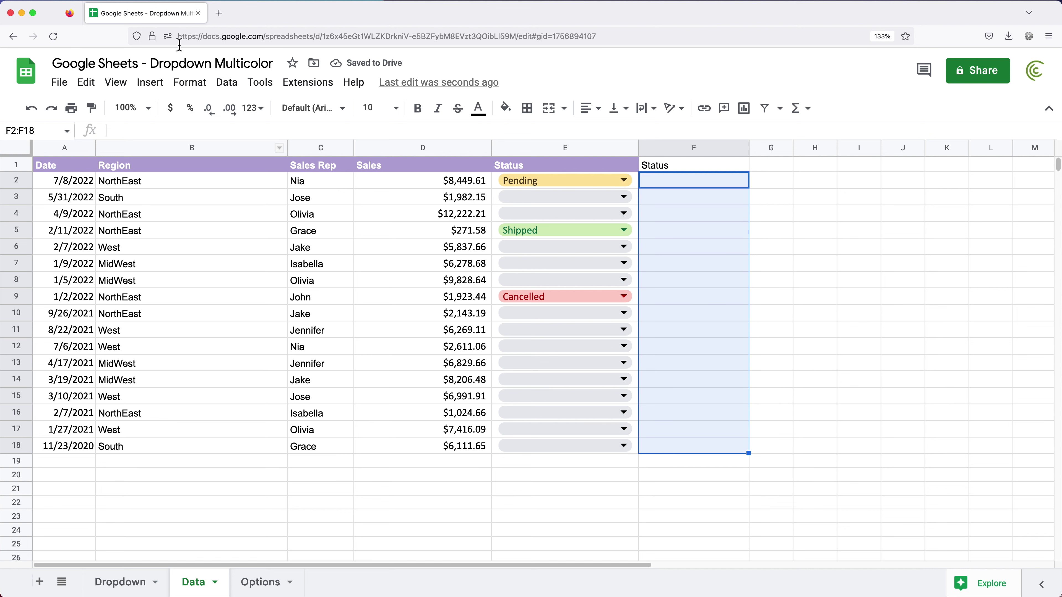
left_click(147, 86)
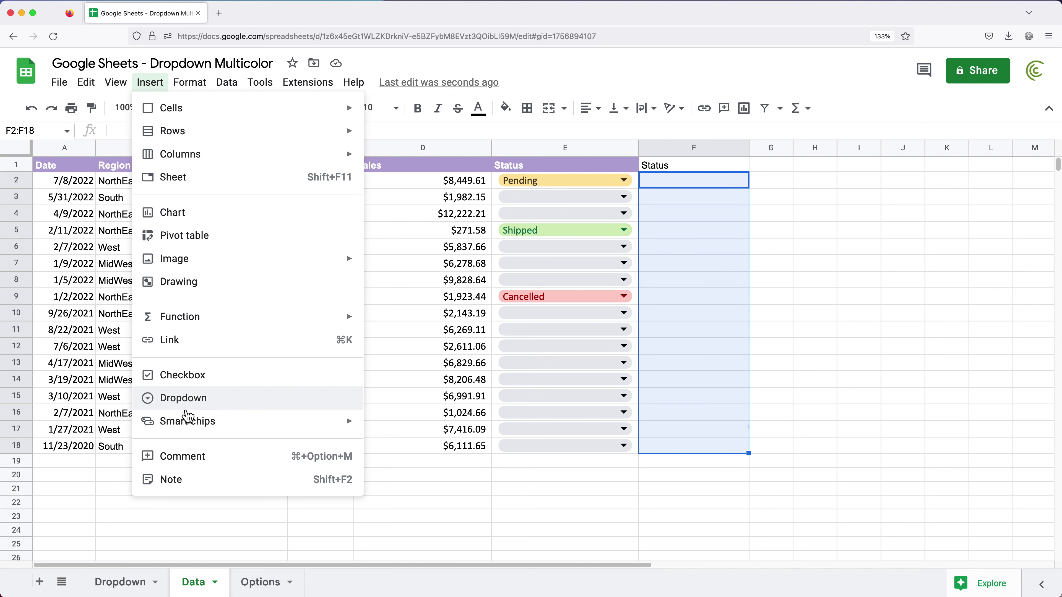
left_click(190, 406)
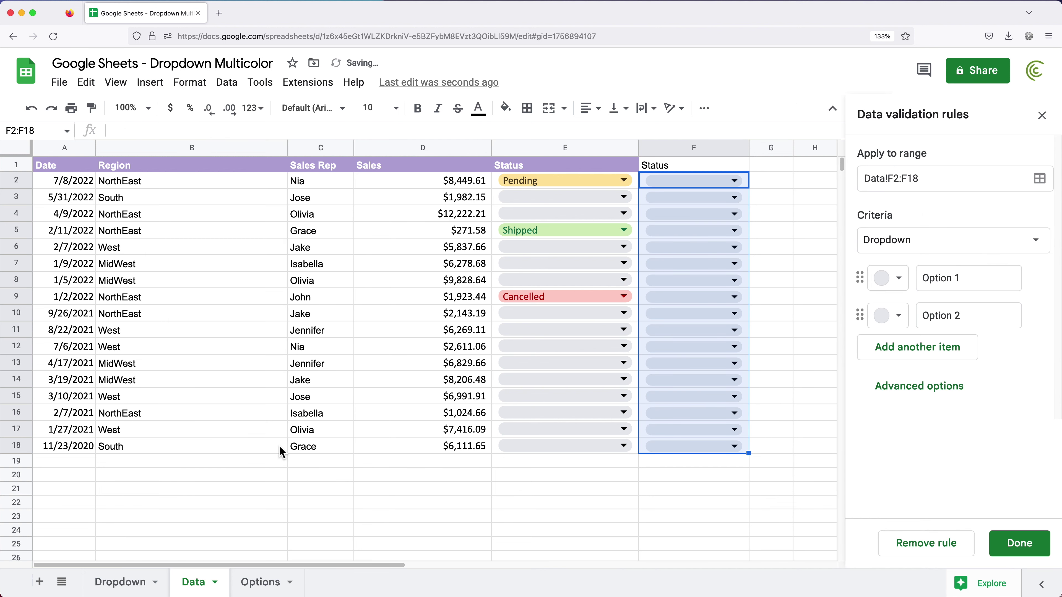
left_click(912, 252)
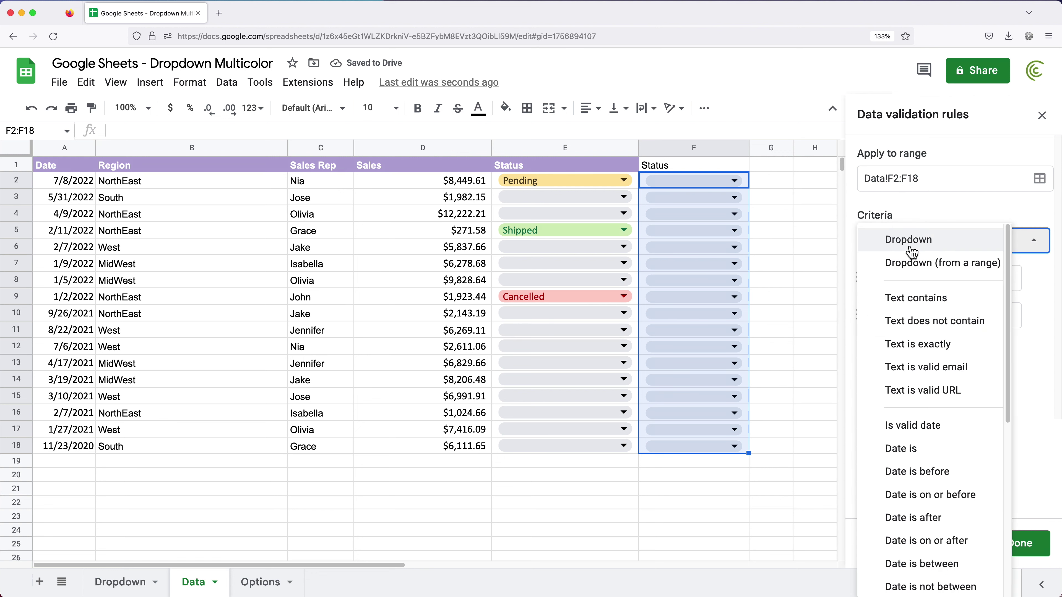
Set the F2:F18 dropdown to draw its options from the range Options!A2:A4.
left_click(935, 267)
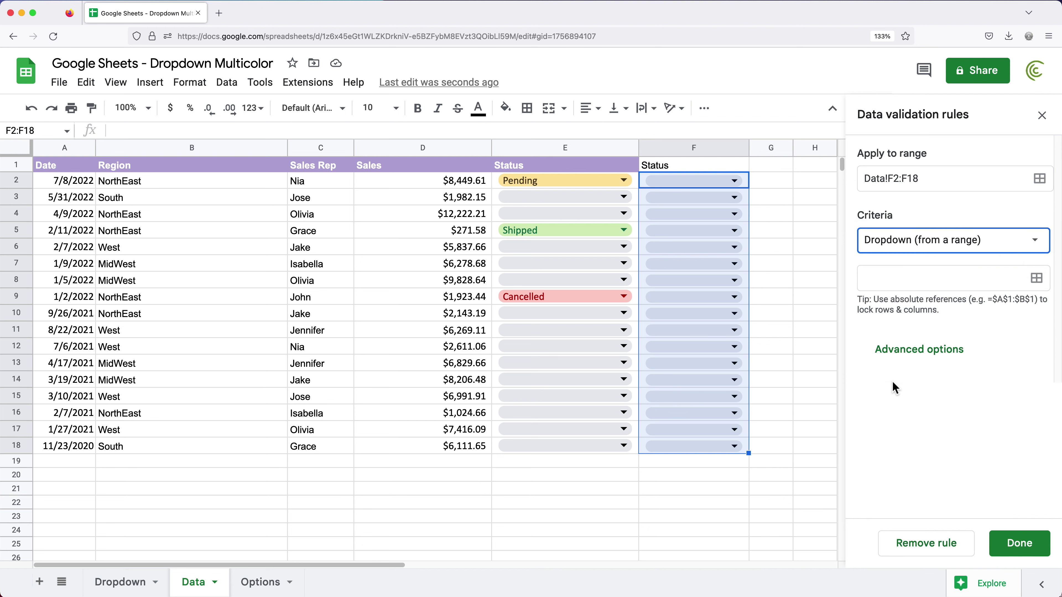
left_click(947, 279)
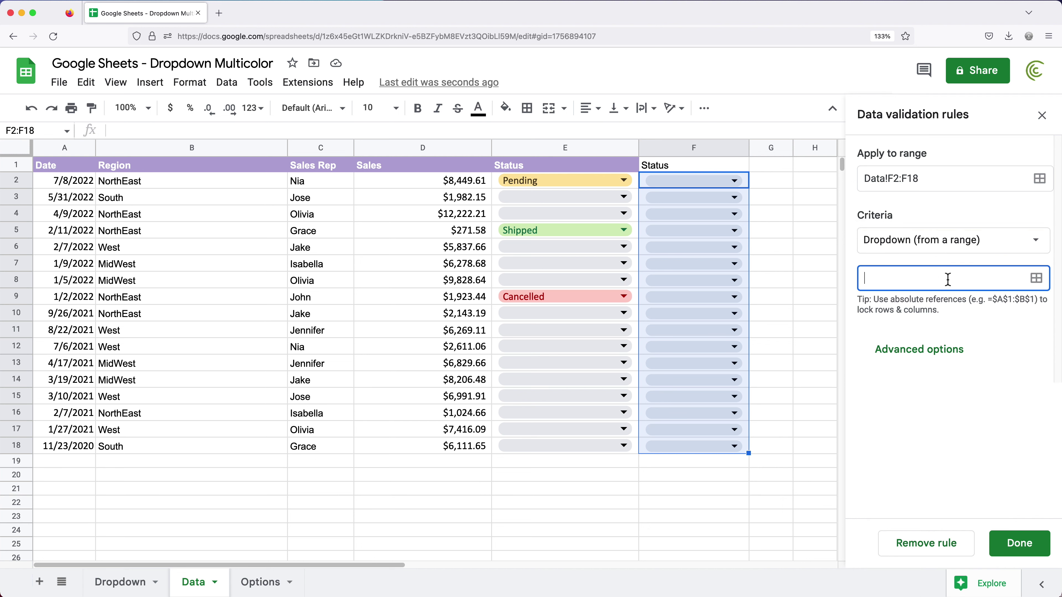
left_click(1036, 279)
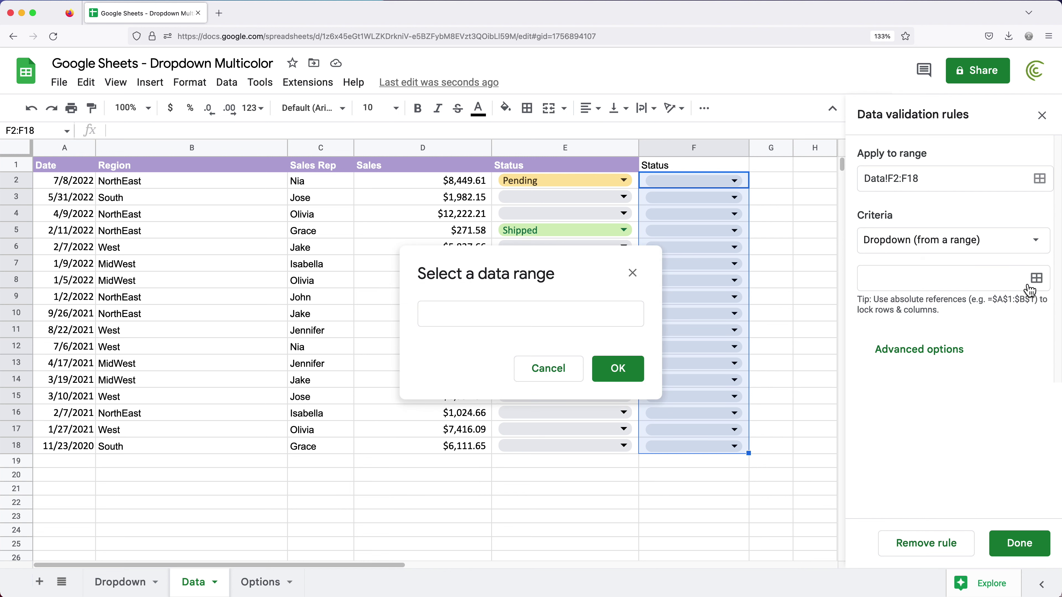
left_click(443, 316)
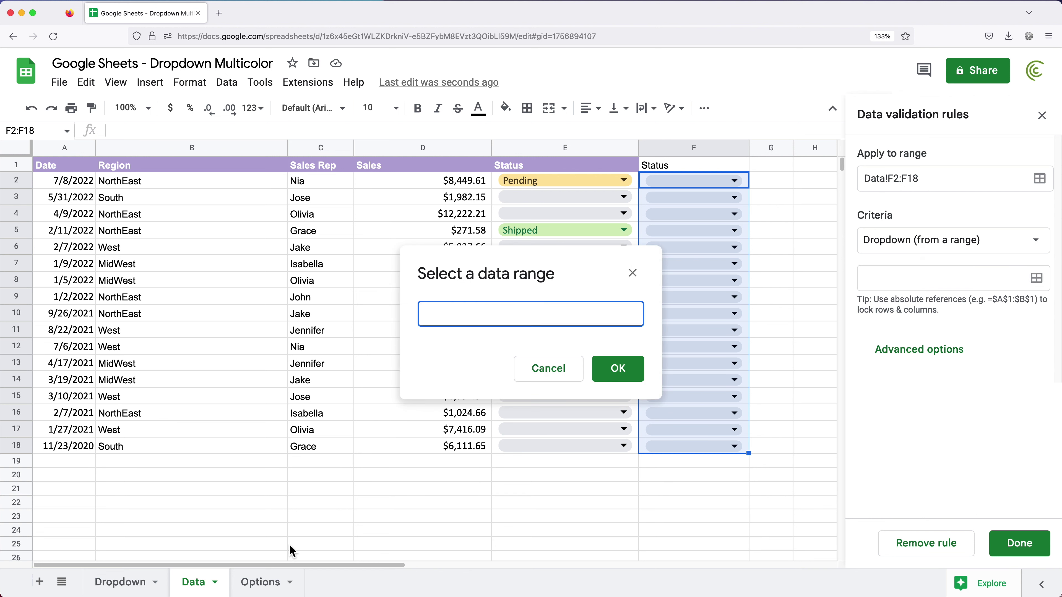
left_click(263, 582)
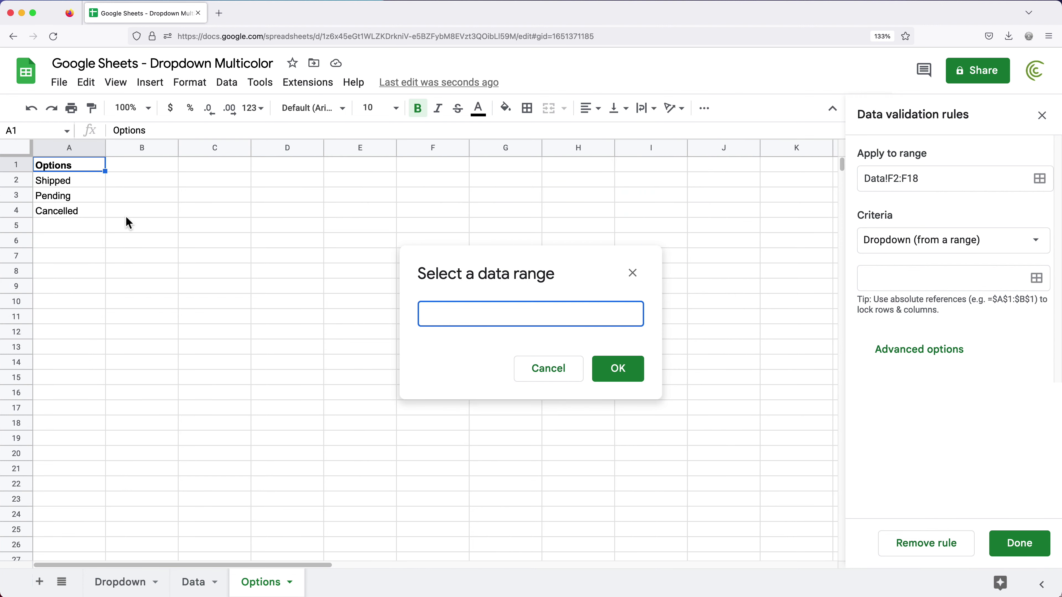
left_click_drag(95, 187, 91, 208)
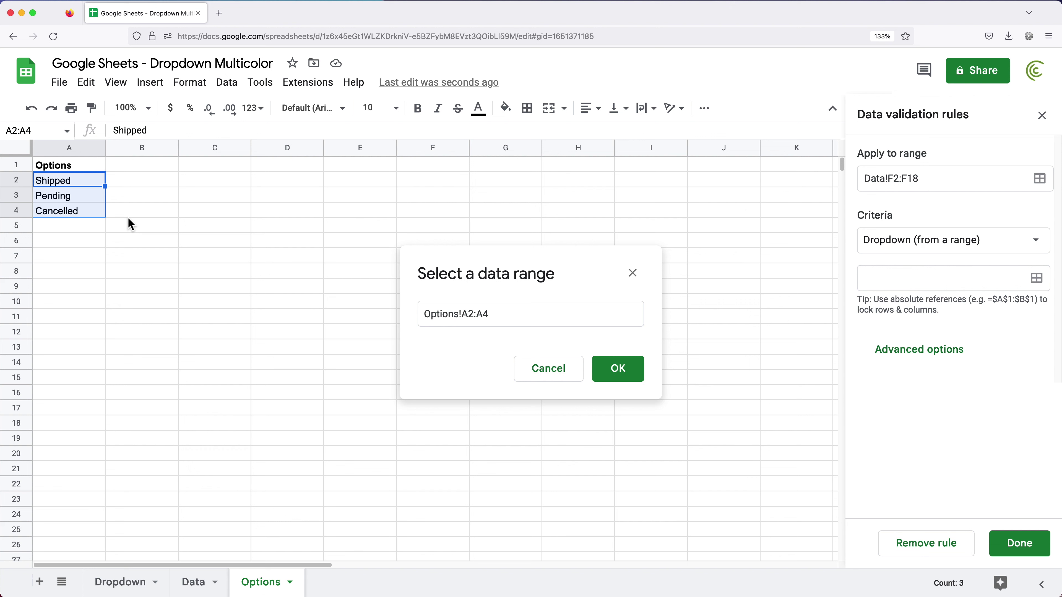
left_click(628, 377)
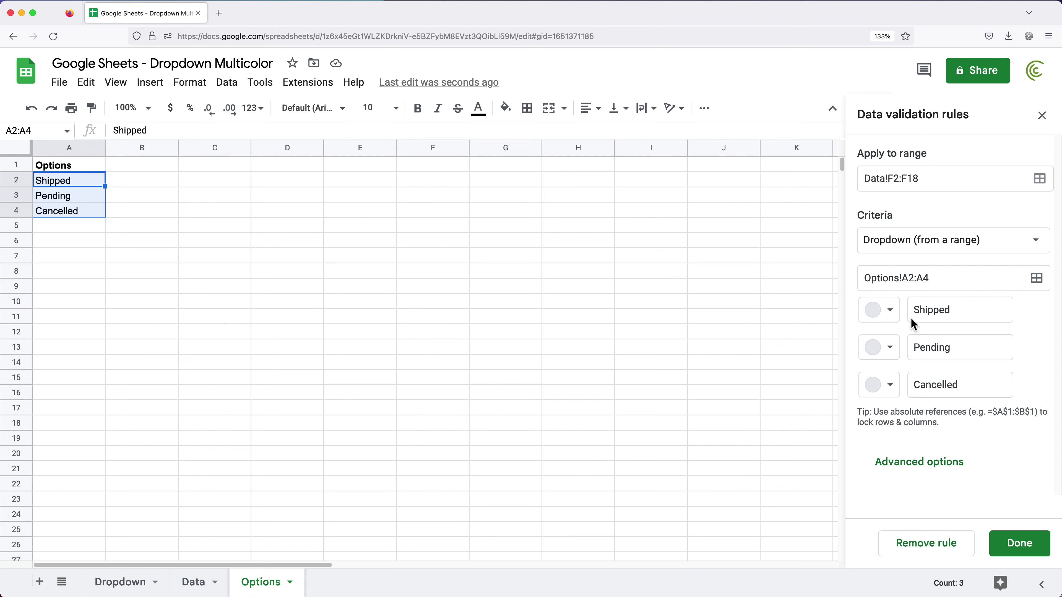
Colour the Shipped option light green, Pending yellow and Cancelled light pink.
left_click(884, 316)
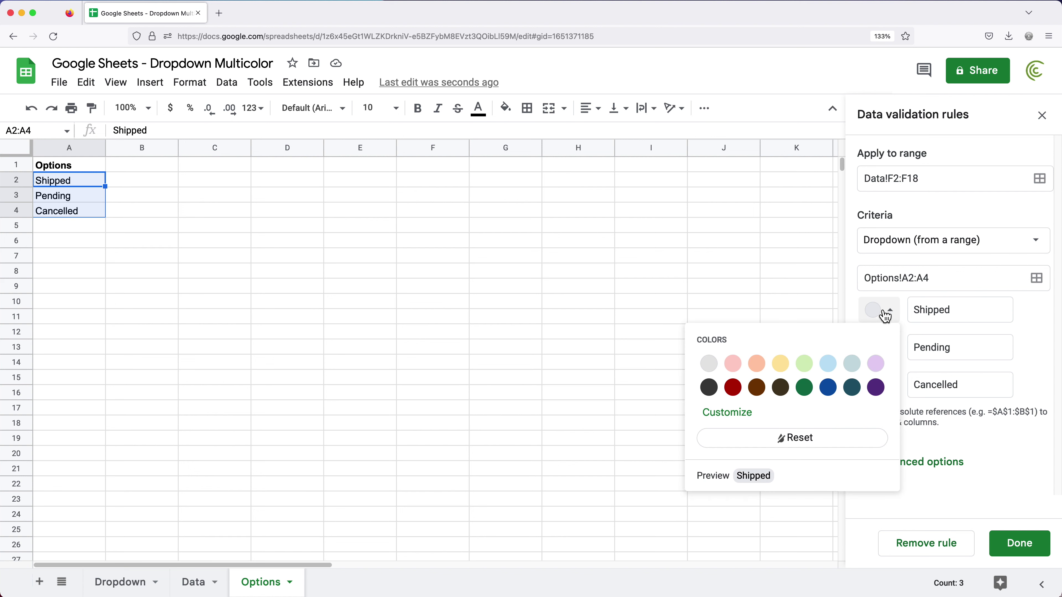
left_click(803, 364)
left_click(881, 349)
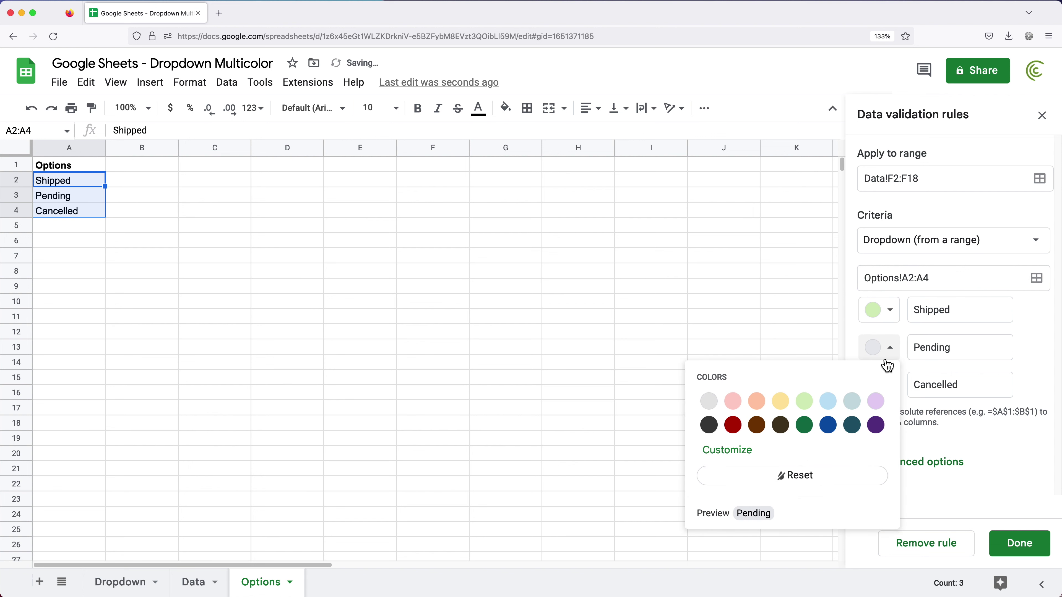
left_click(779, 404)
left_click(878, 386)
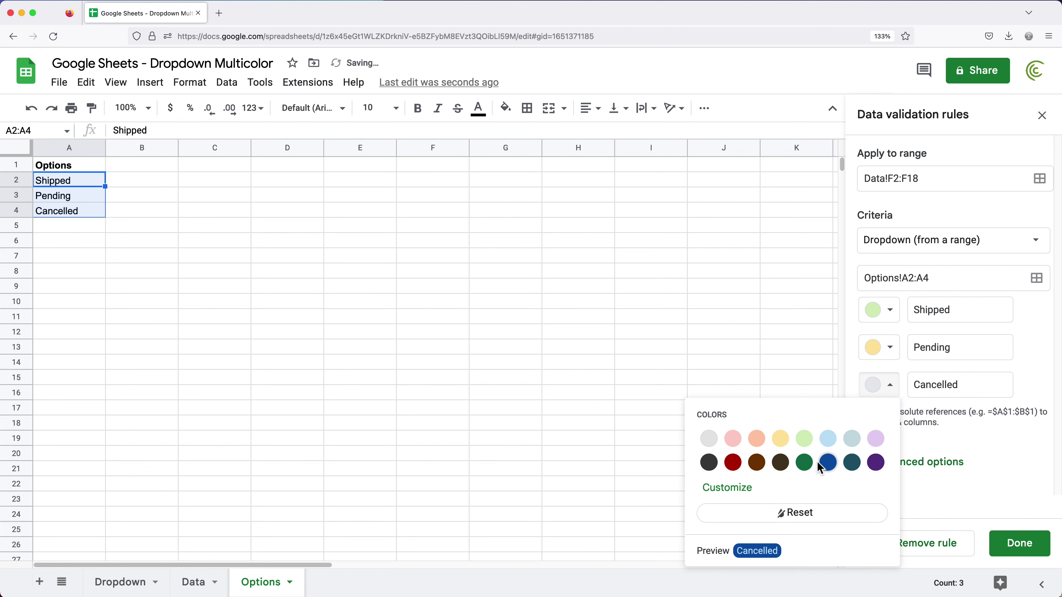
left_click(739, 440)
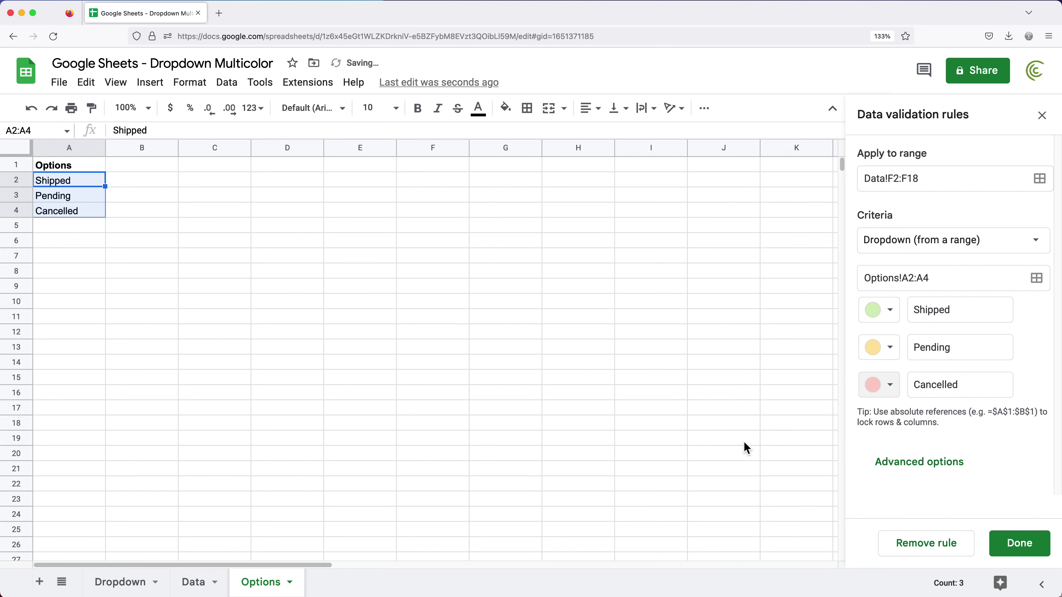
Change the source range to open-ended Options!A2:A and save the dropdown rule.
left_click(923, 471)
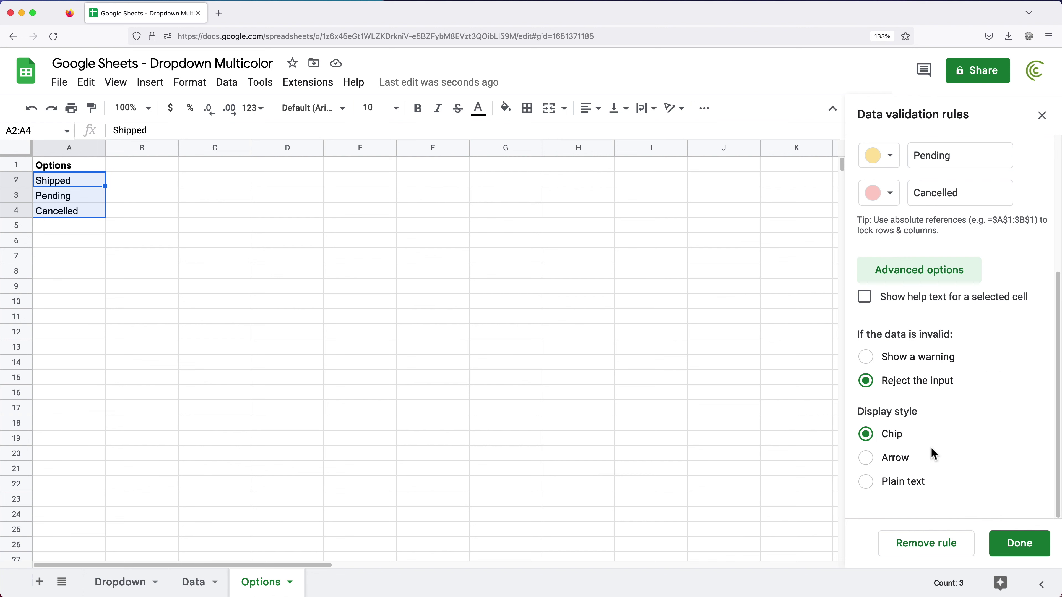
scroll(932, 456, "up", 5)
scroll(931, 459, "up", 1)
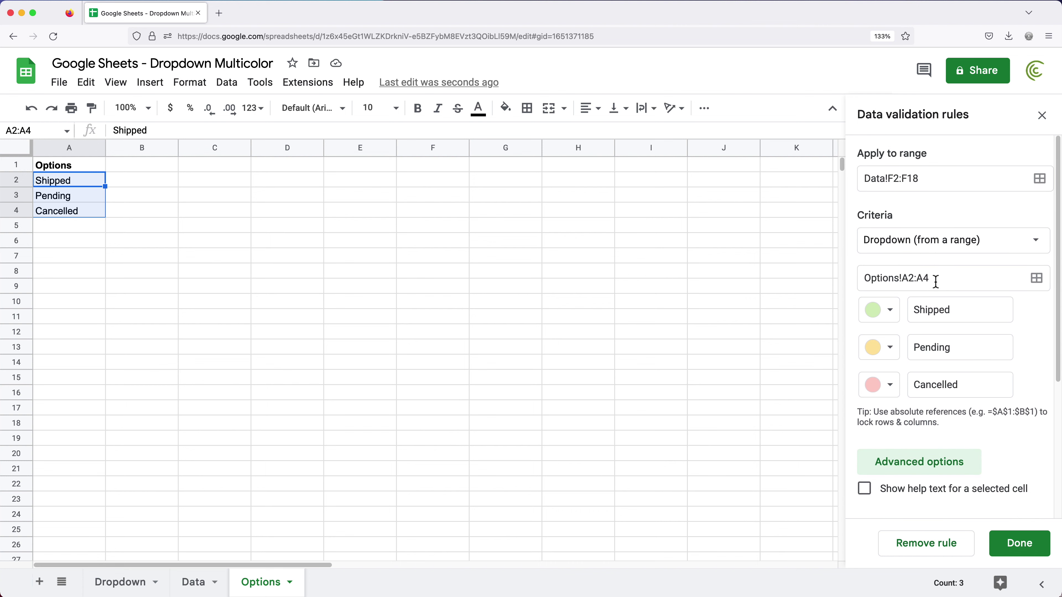
left_click(903, 280)
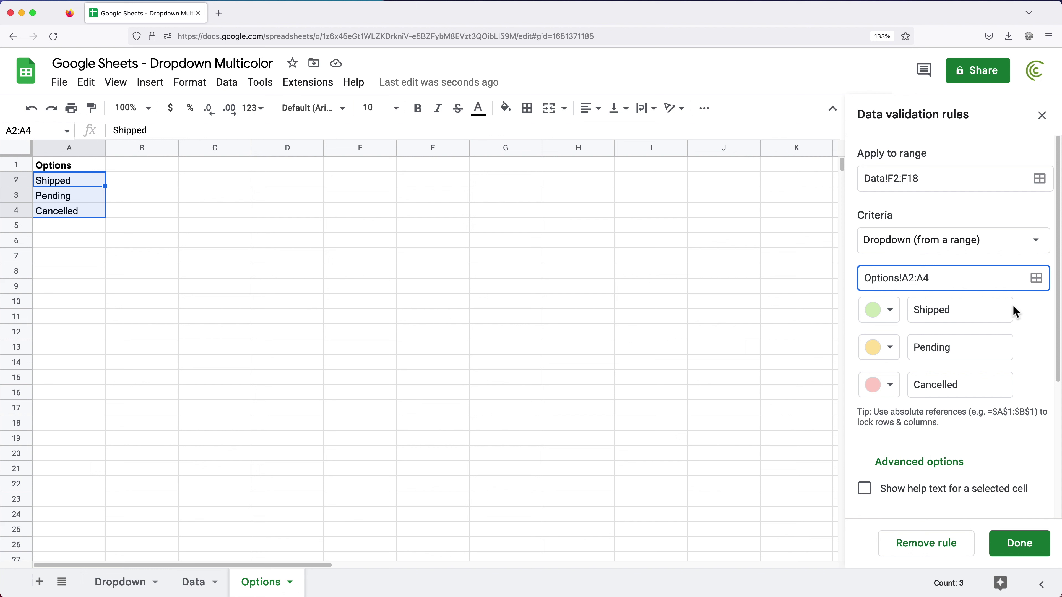
key("BackSpace")
left_click_drag(902, 279, 945, 282)
left_click(946, 284)
left_click(1020, 544)
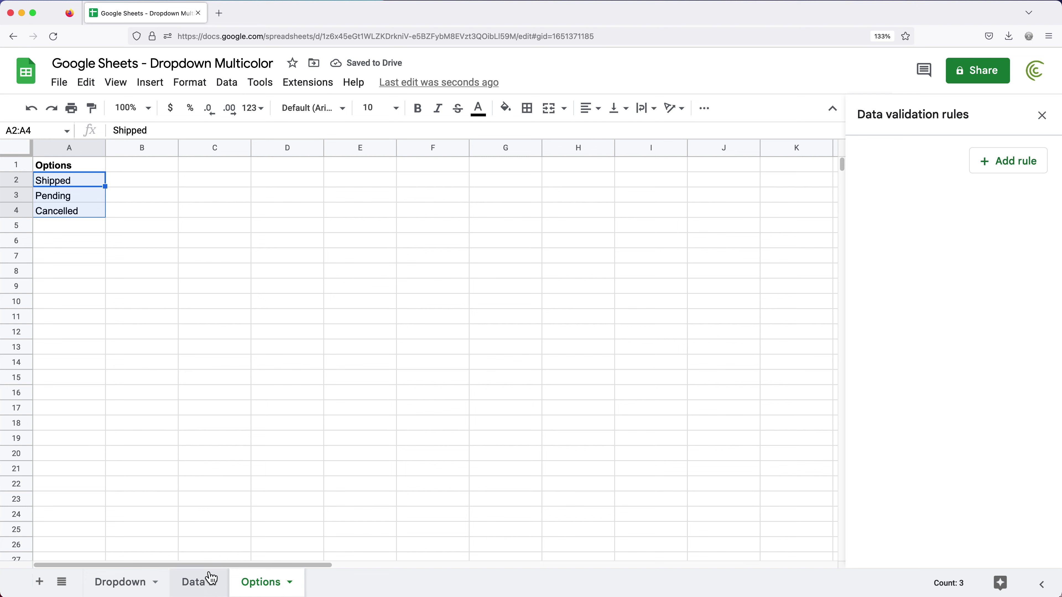
Confirm F2's dropdown lists Shipped, Pending and Cancelled, then go to the Options sheet.
left_click(196, 583)
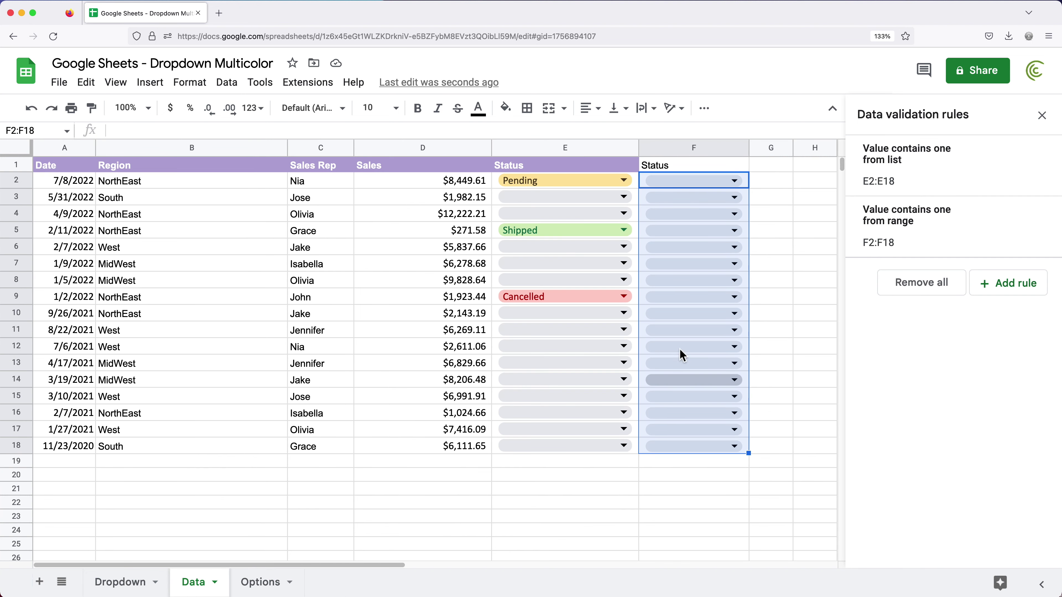
left_click(735, 180)
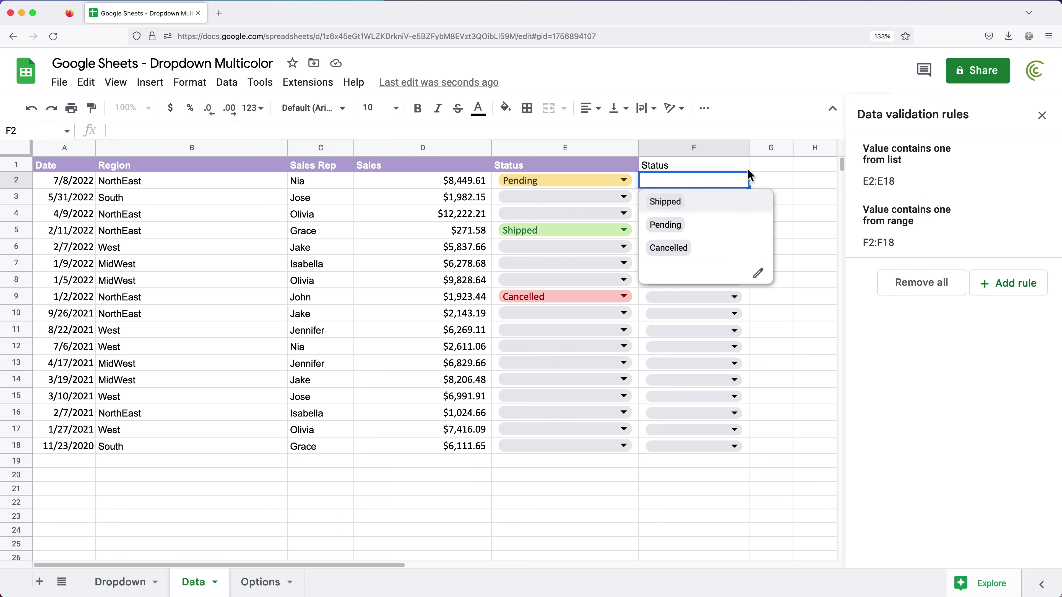
left_click(734, 165)
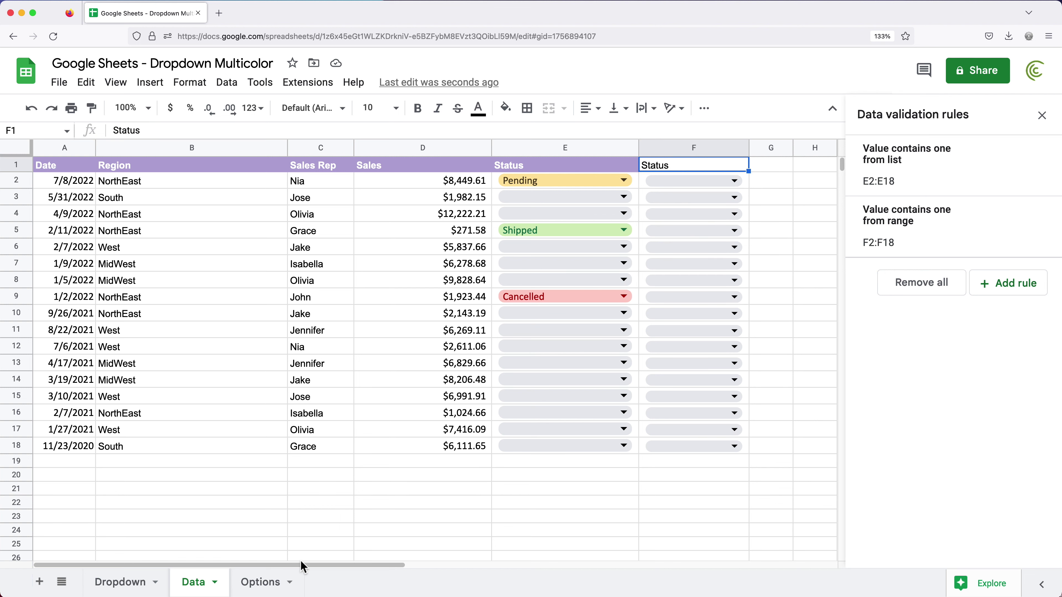
left_click(259, 581)
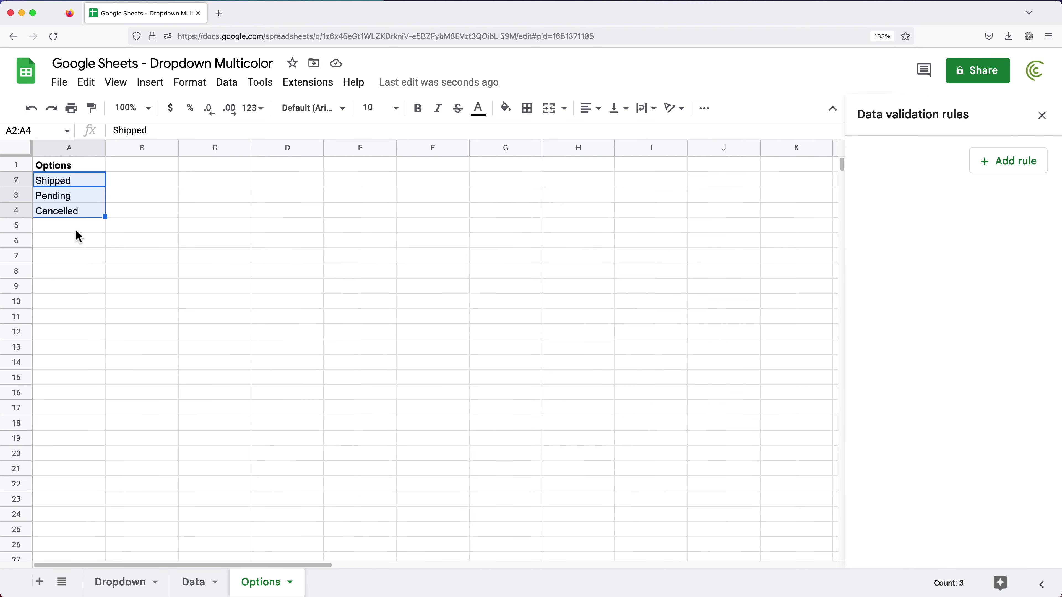
Change Options!A3 from Pending to Packed and check that F2's dropdown offers Packed.
left_click(76, 230)
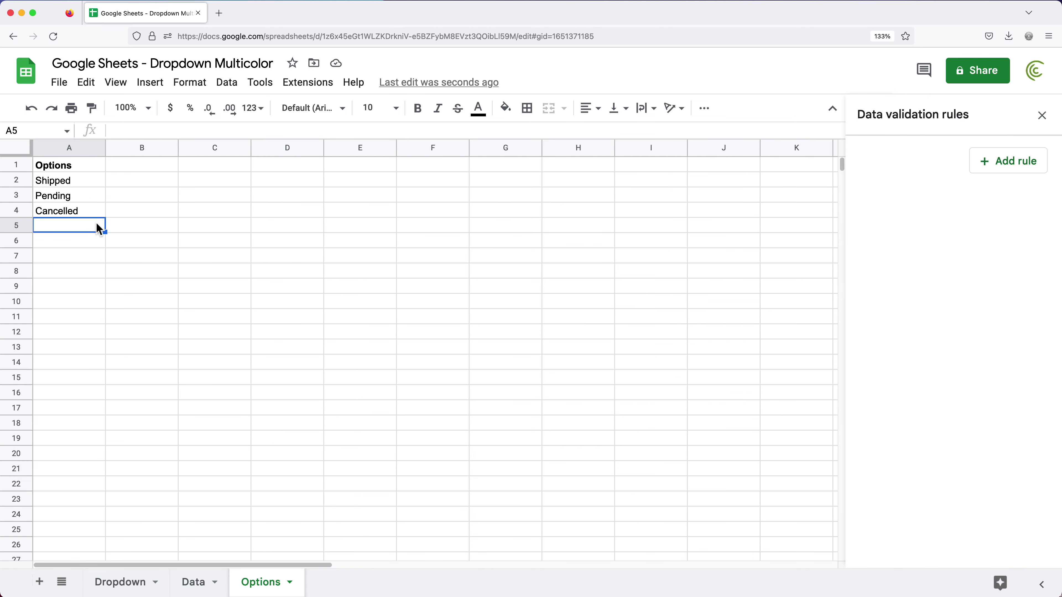
left_click(74, 200)
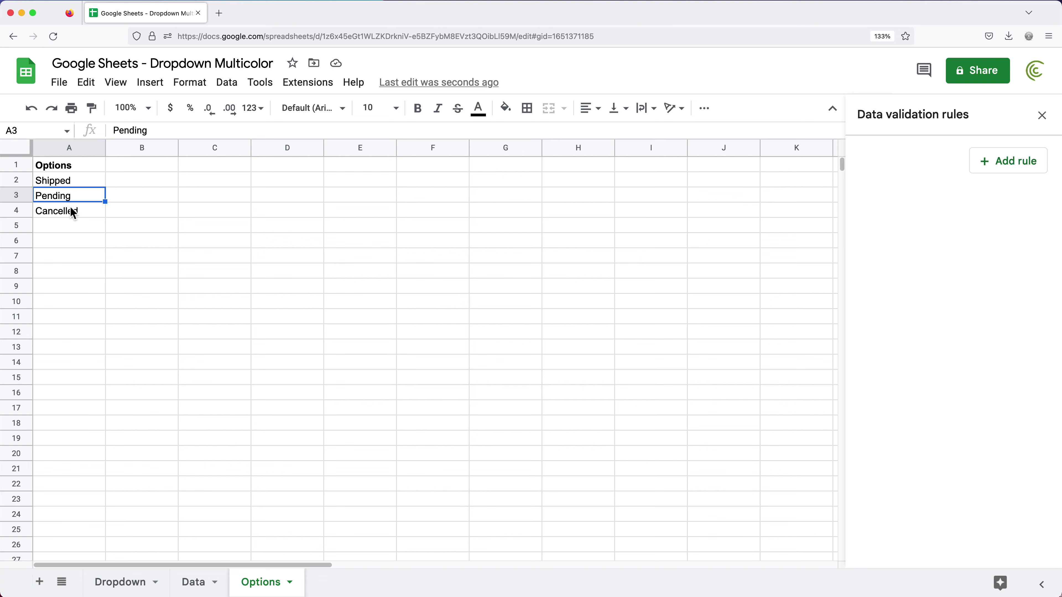
type("Packed")
key("Return")
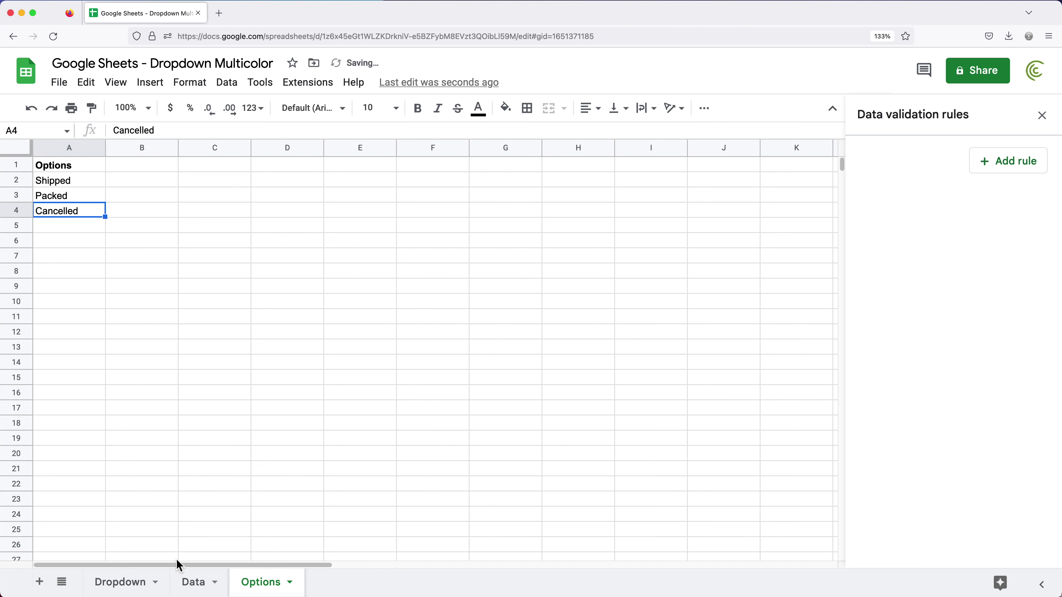
left_click(193, 582)
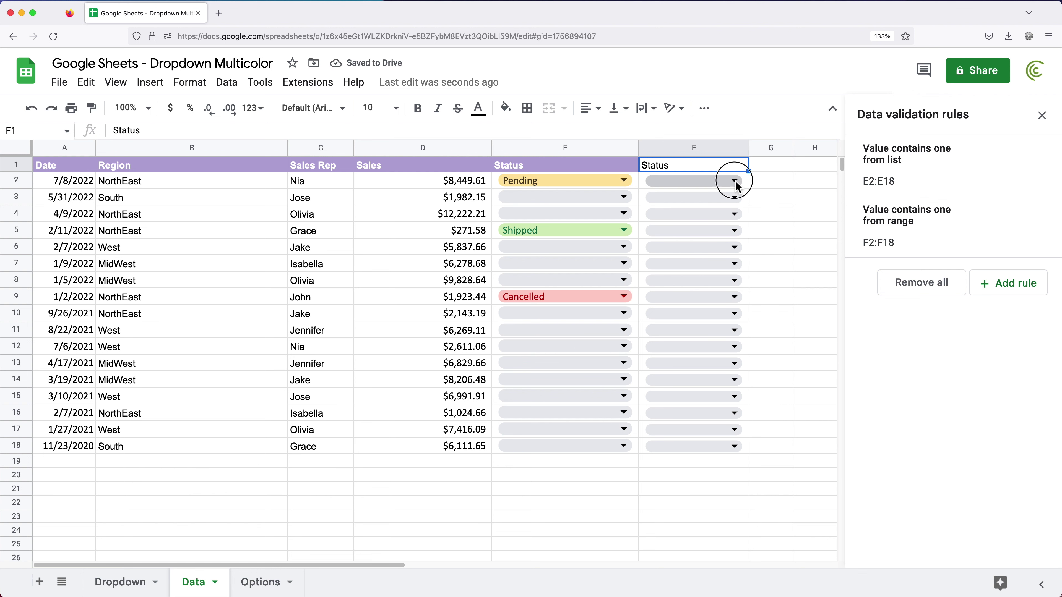
left_click(734, 181)
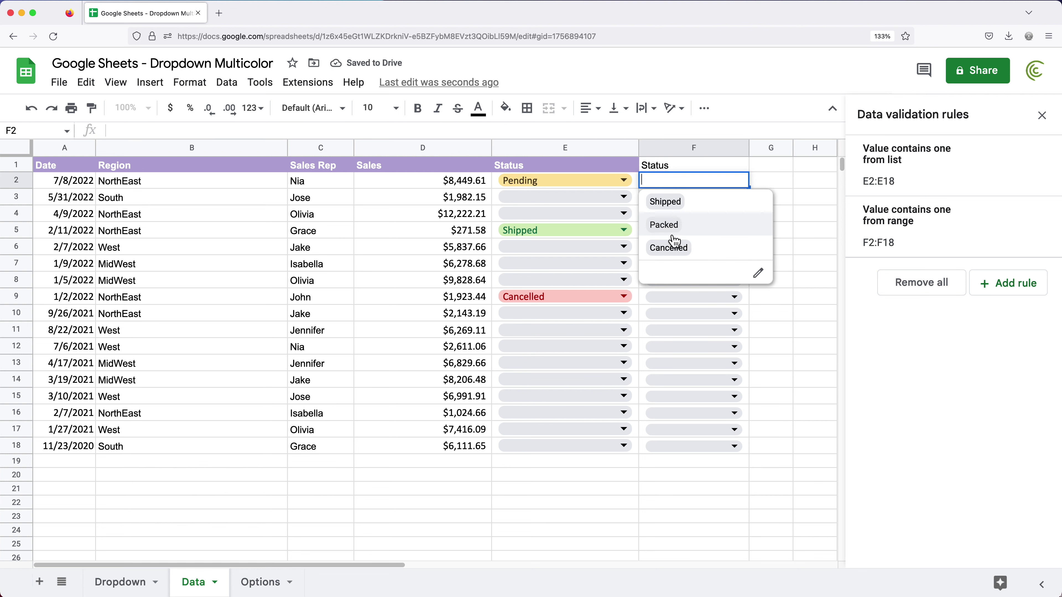
left_click(693, 166)
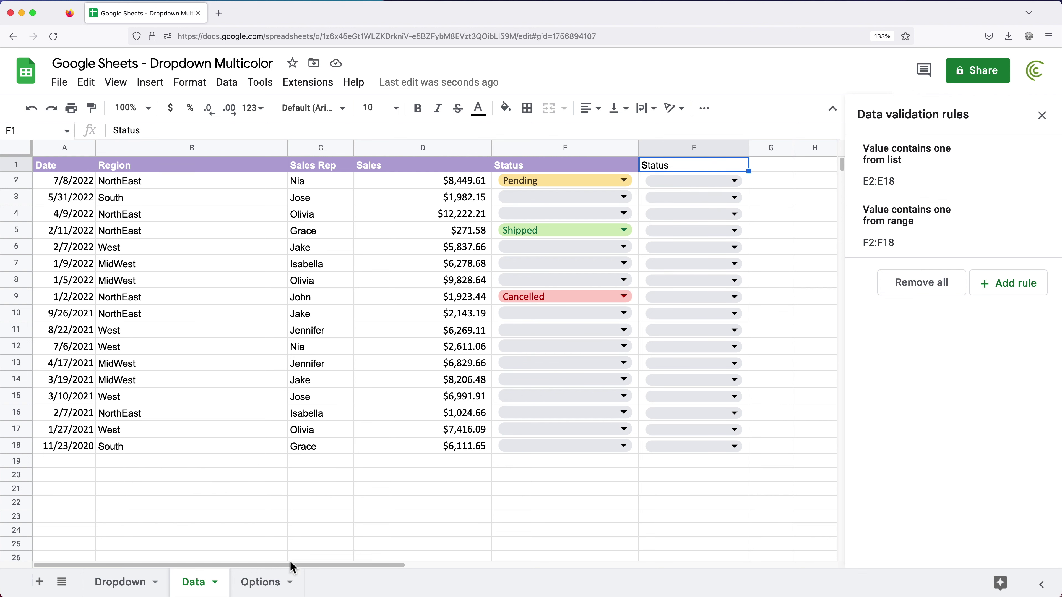
Add Pending to Options!A5 and show F2's updated Status choices.
left_click(260, 581)
left_click(67, 227)
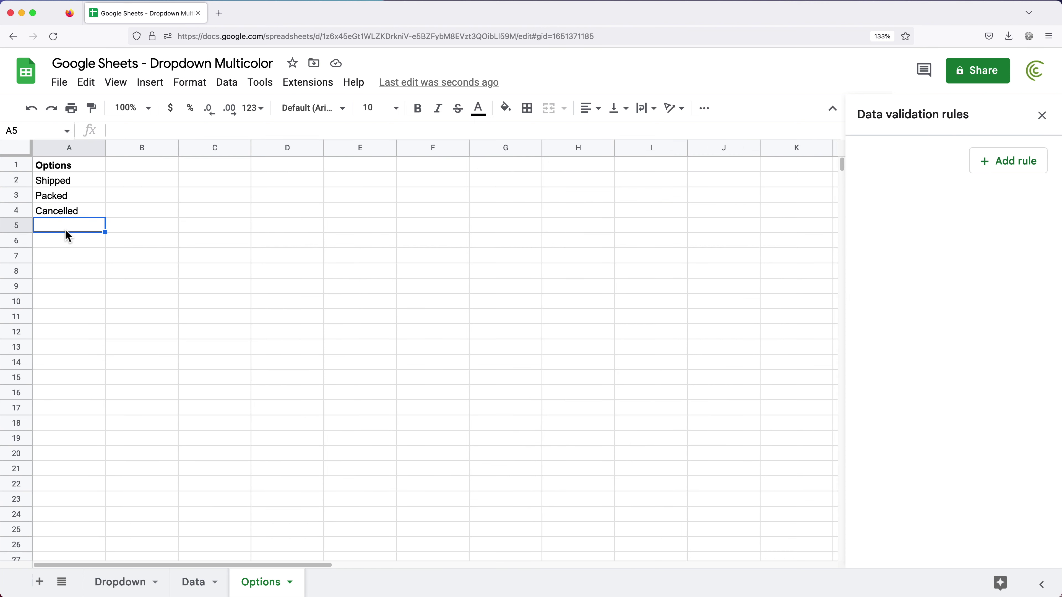
type("Pending")
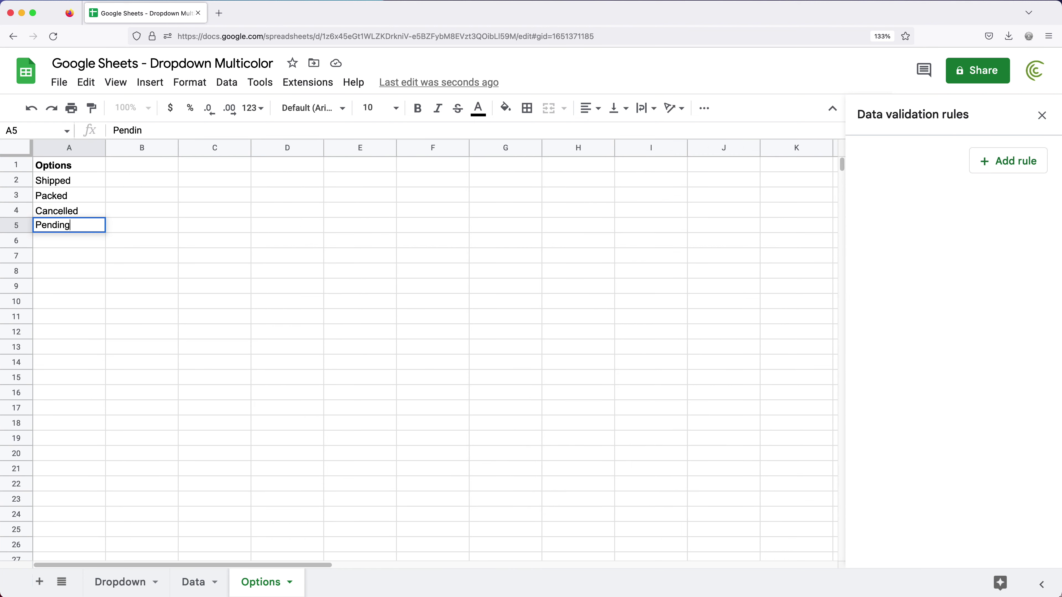
key("Return")
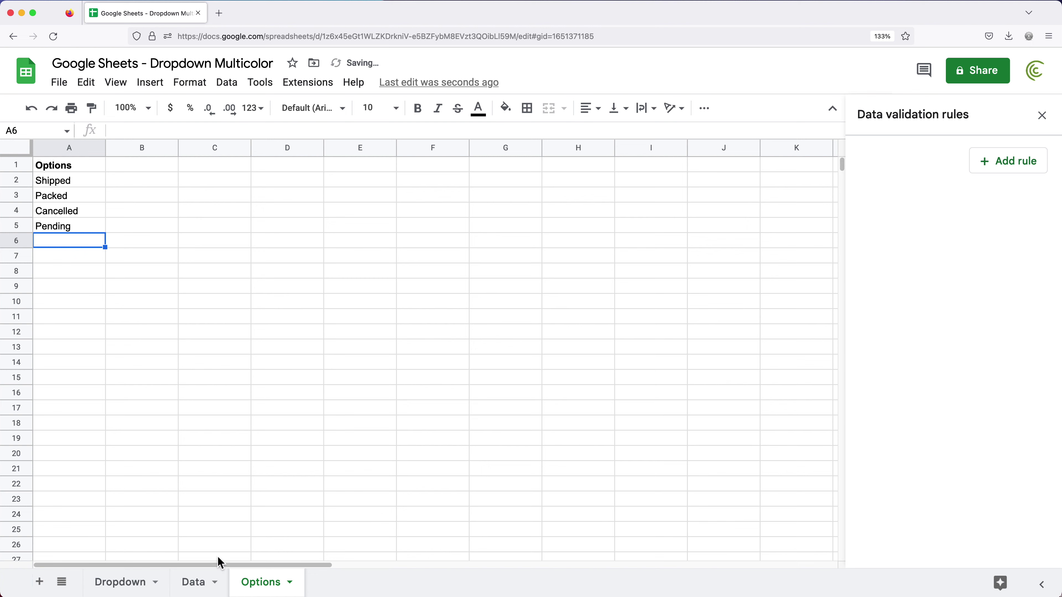
left_click(199, 582)
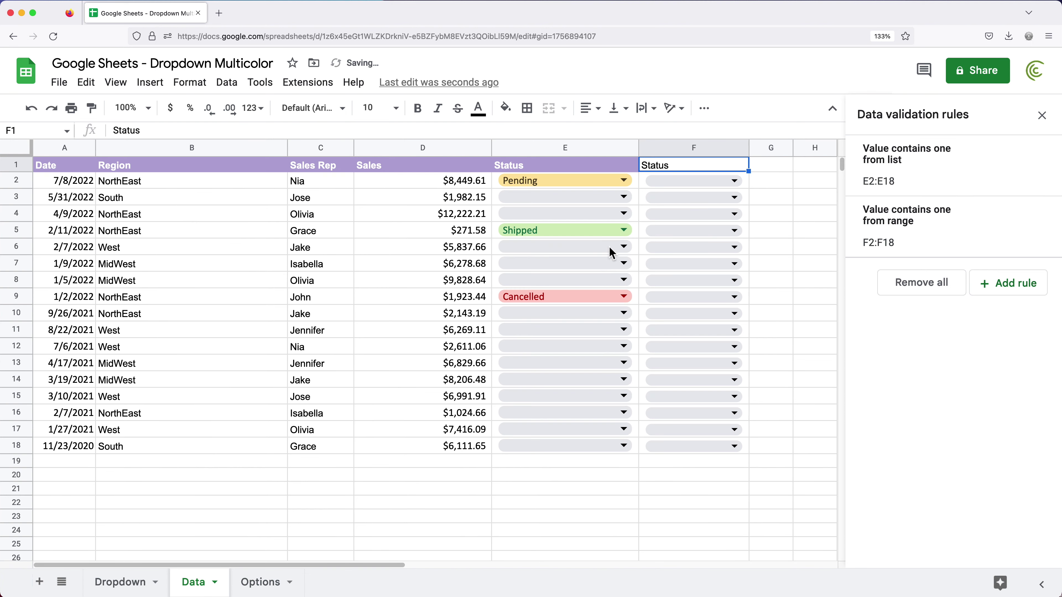
left_click(734, 182)
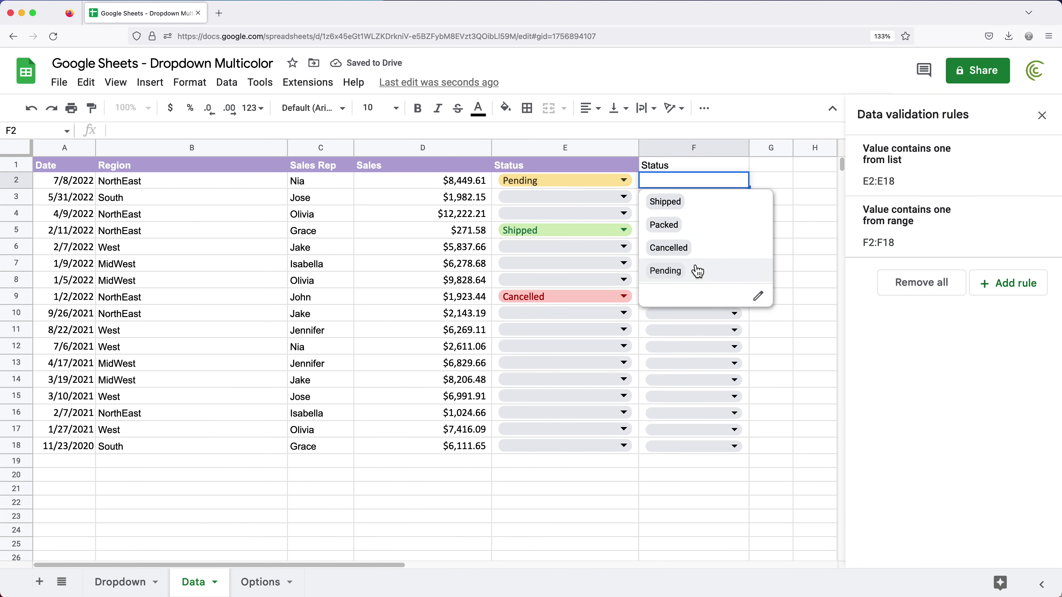
Recolour F2's options (Shipped green, Packed lavender, Cancelled pink, Pending yellow) and apply to all 16 dropdowns.
left_click(759, 298)
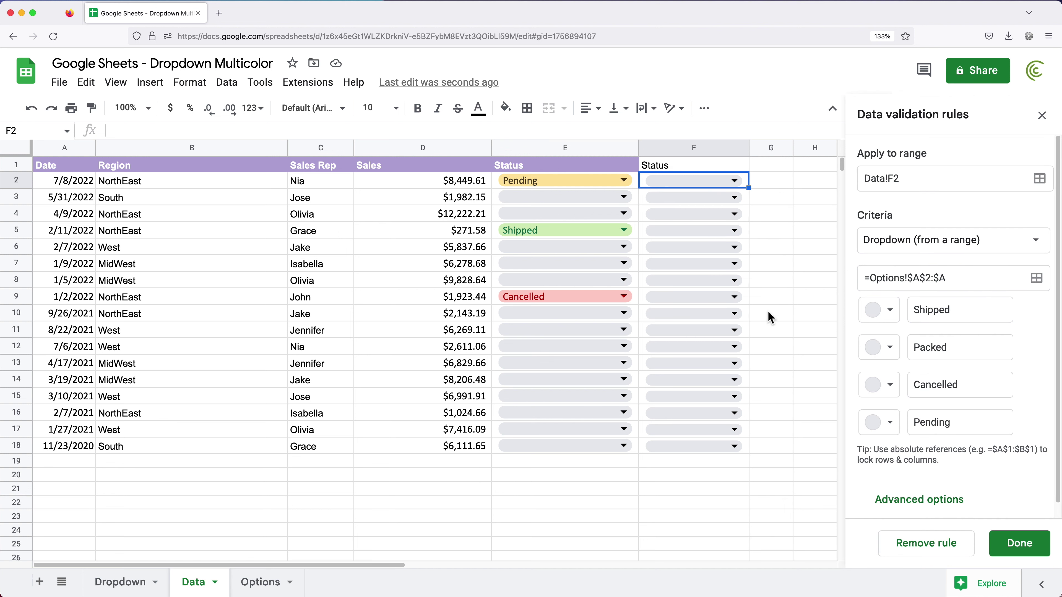
left_click(886, 318)
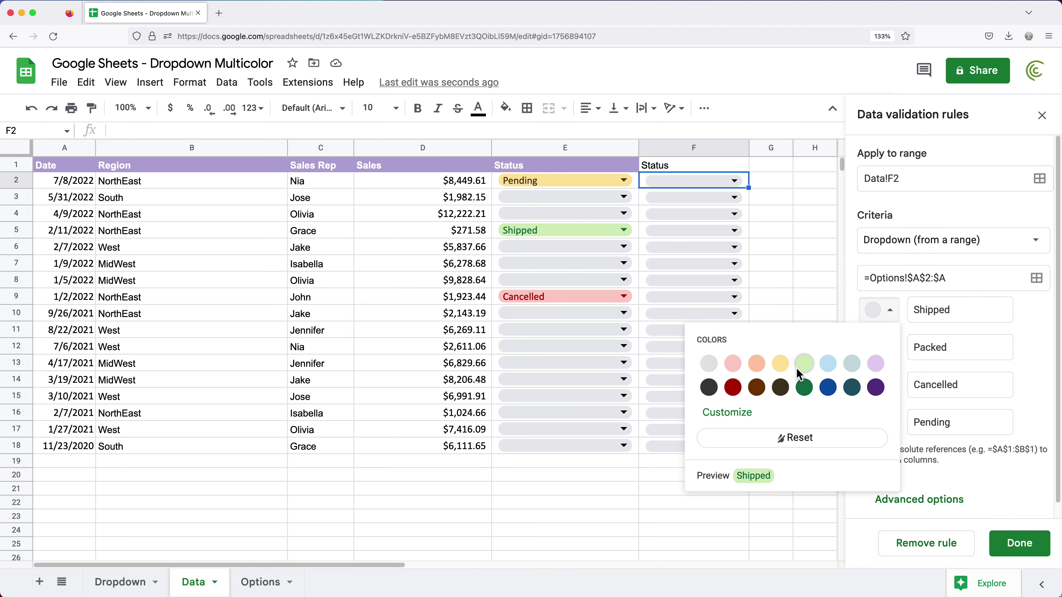
left_click(803, 363)
left_click(889, 351)
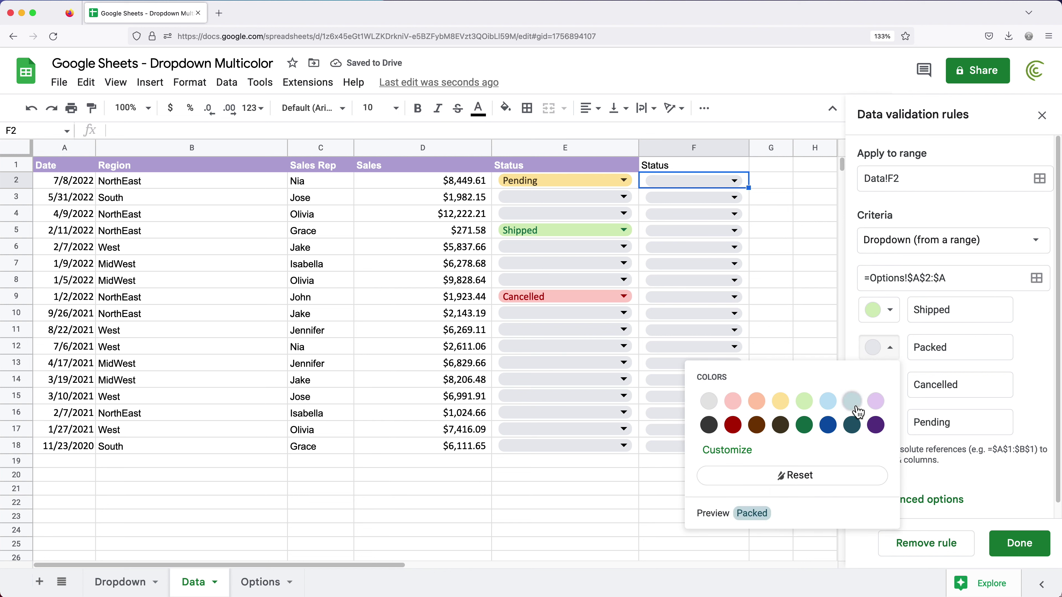
left_click(876, 401)
left_click(889, 384)
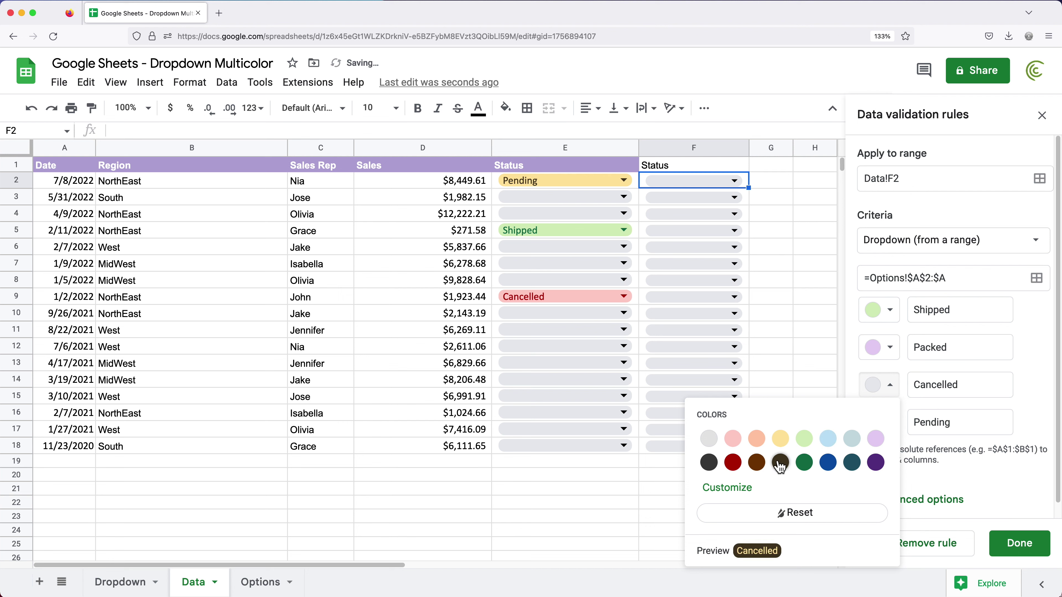
left_click(732, 438)
left_click(885, 422)
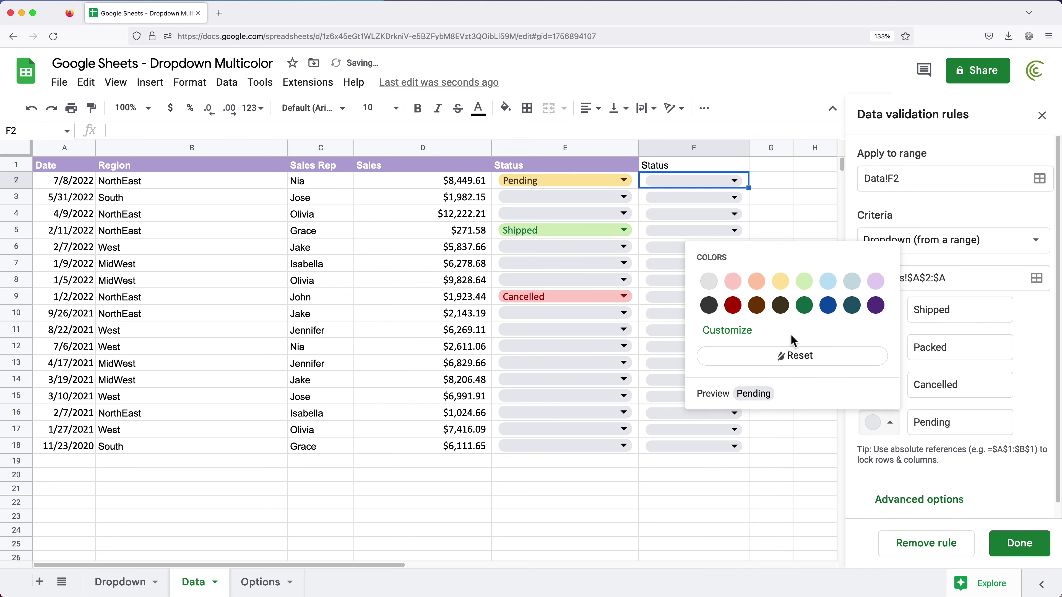
left_click(780, 281)
left_click(1016, 546)
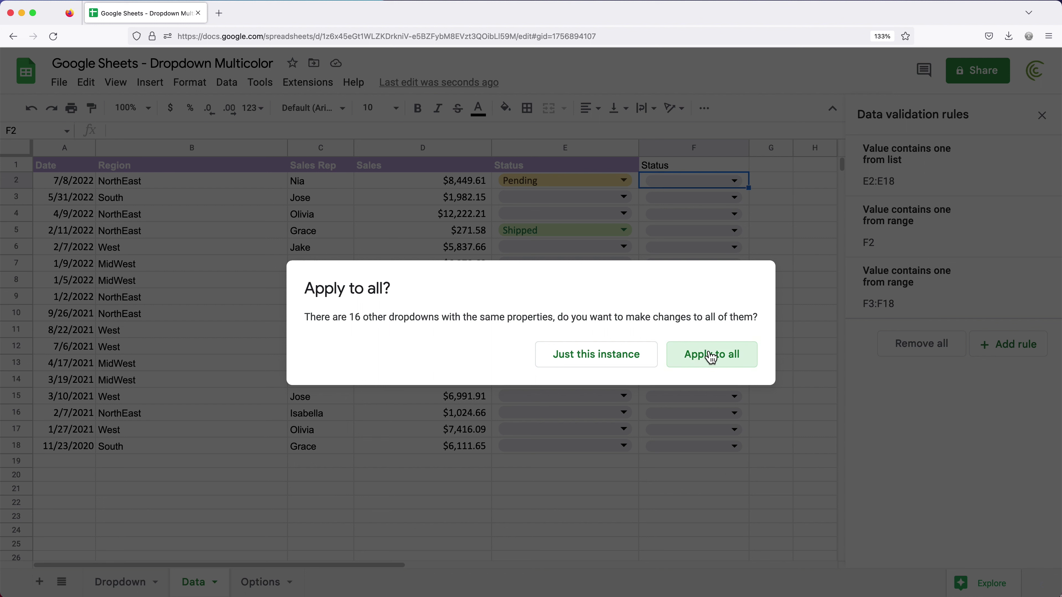
left_click(718, 365)
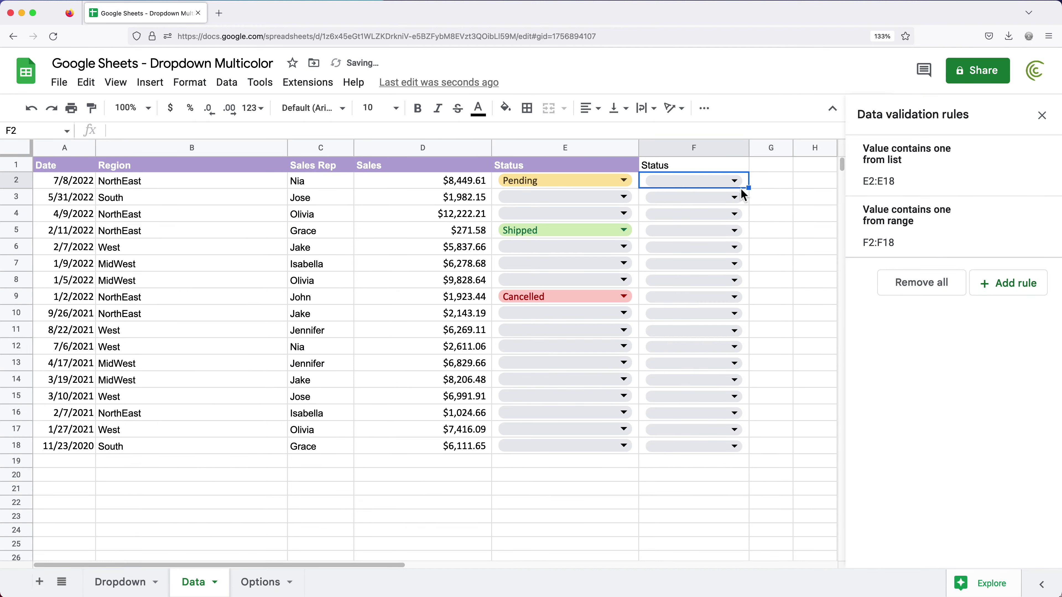
Set F2's status to Packed and F3's status to Cancelled.
left_click(736, 181)
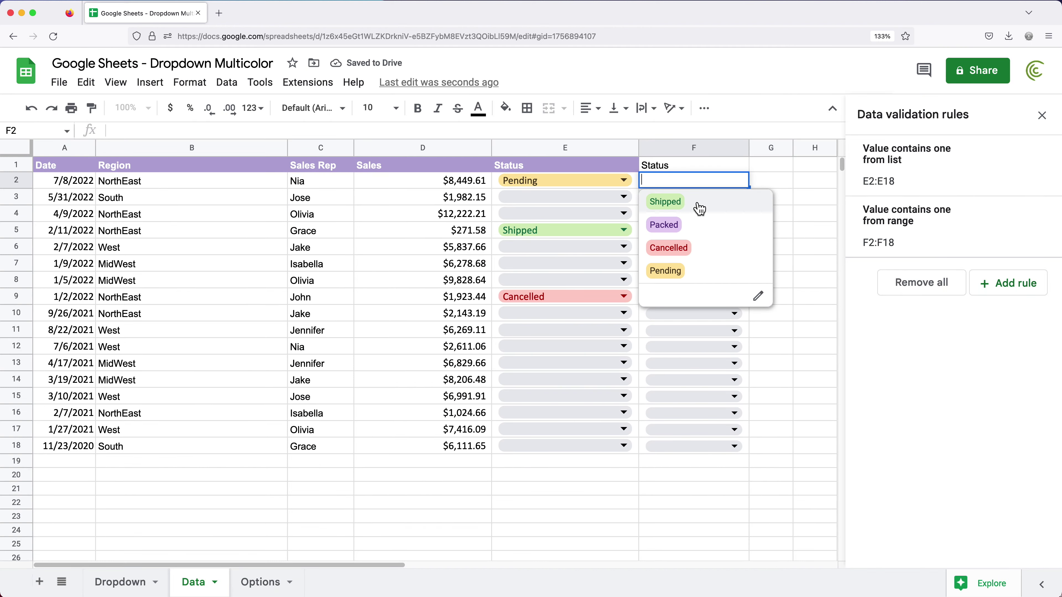
left_click(706, 226)
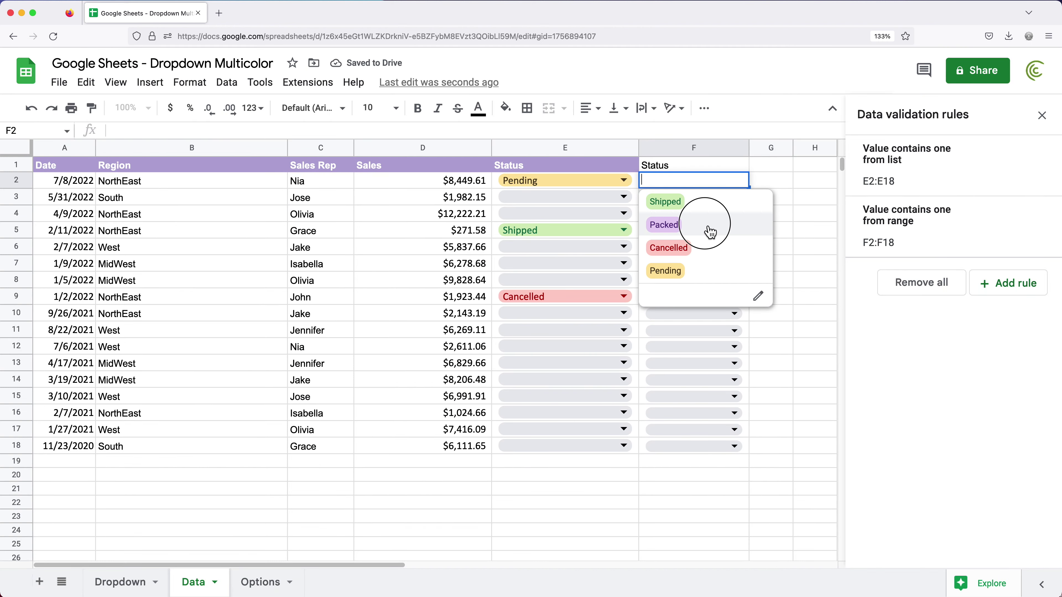
left_click(734, 197)
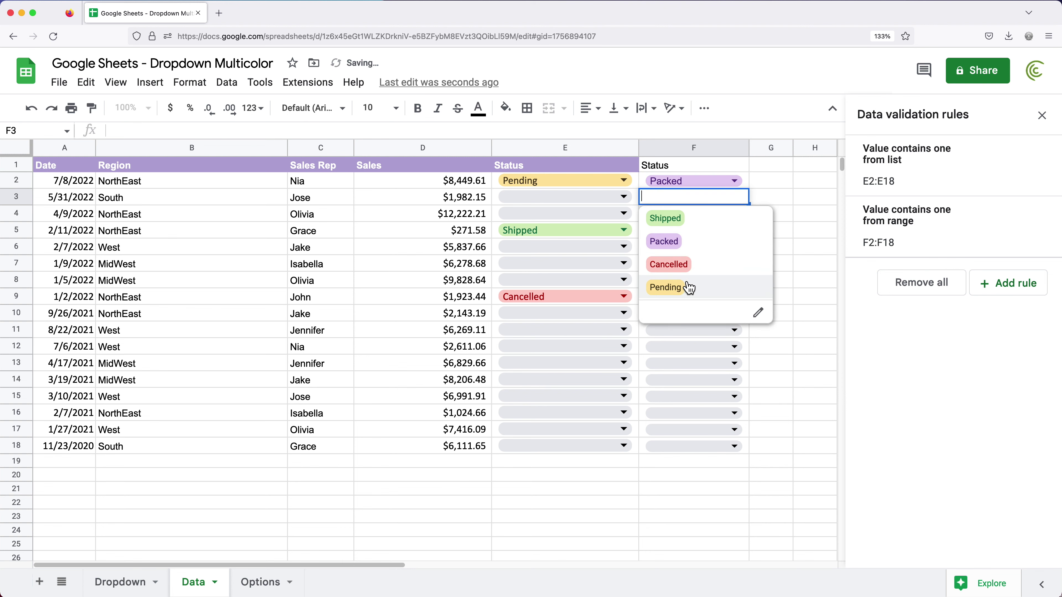
left_click(689, 267)
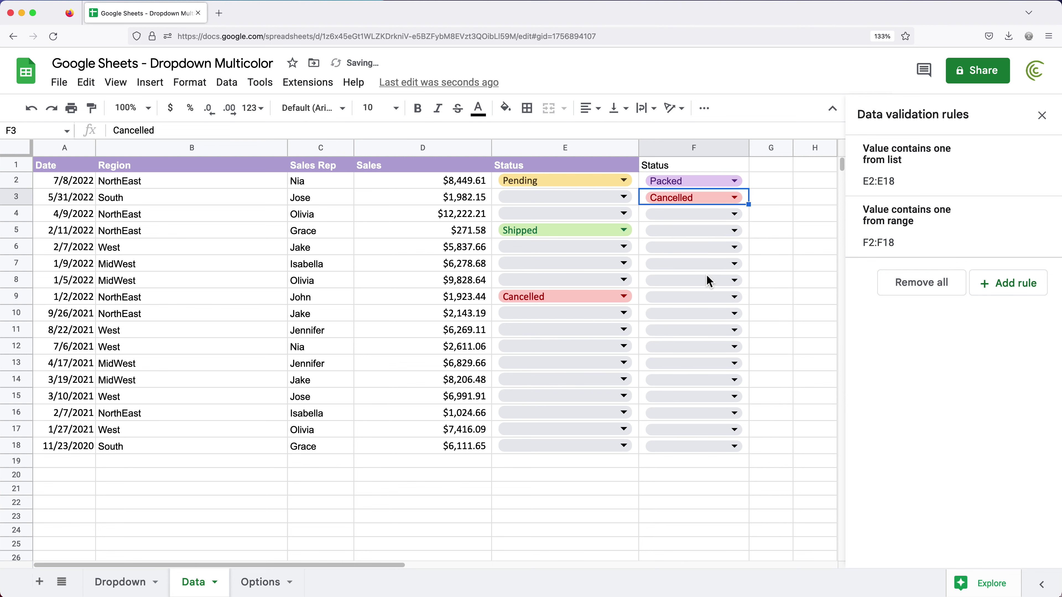
Add Other to Options!A6, check that F4's dropdown offers it, and close the validation panel.
left_click(268, 583)
type("Other")
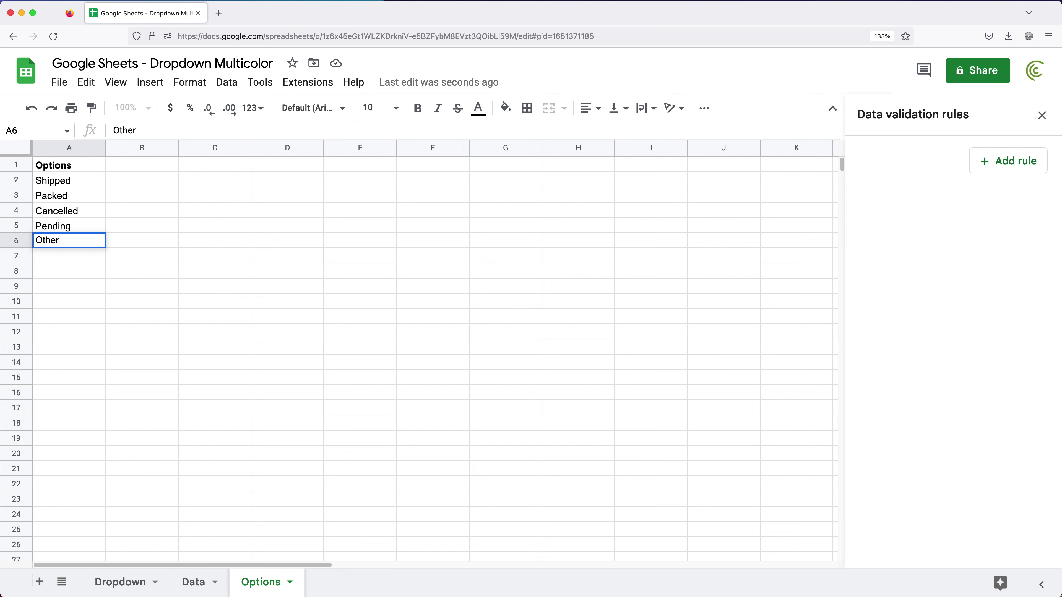
key("Return")
left_click(193, 583)
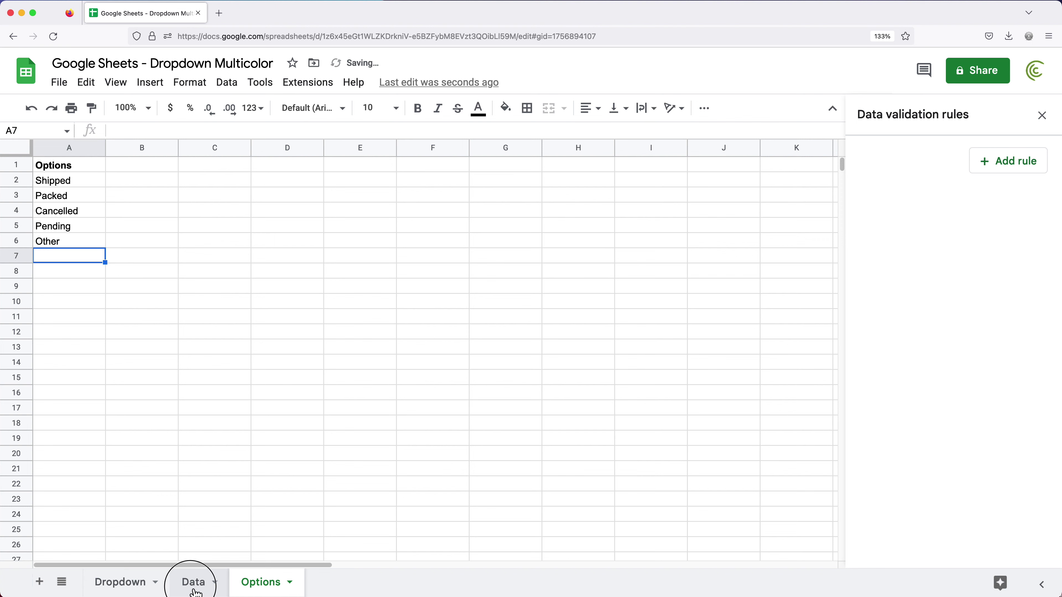
double_click(735, 214)
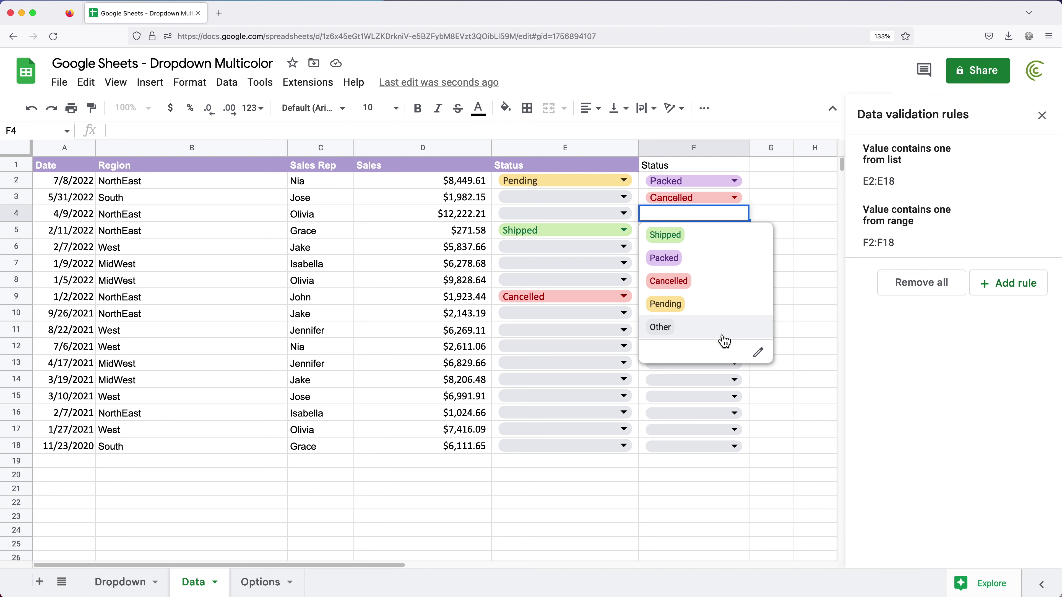
left_click(744, 165)
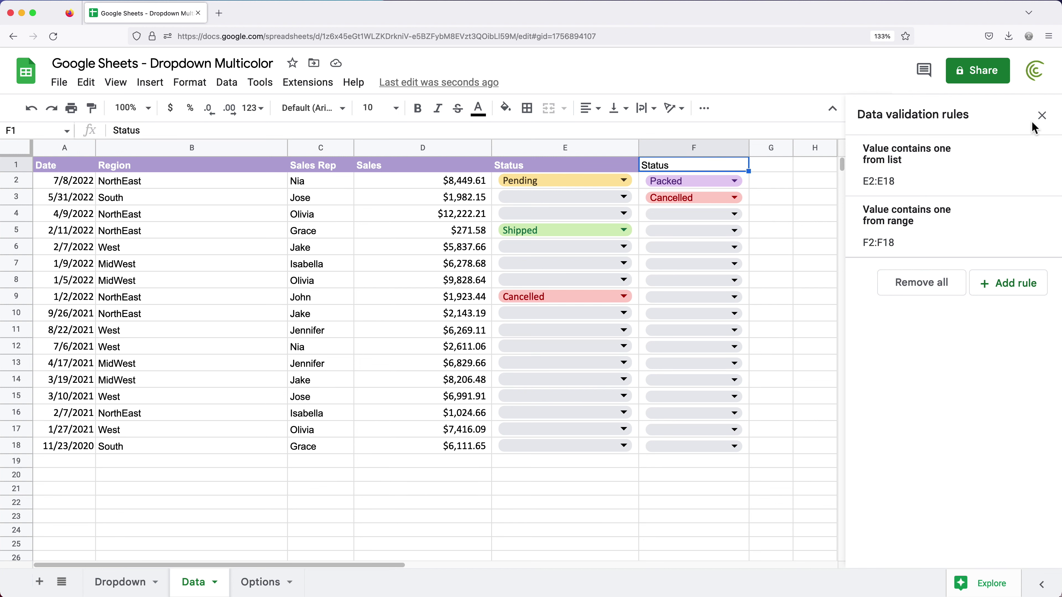
left_click(1041, 116)
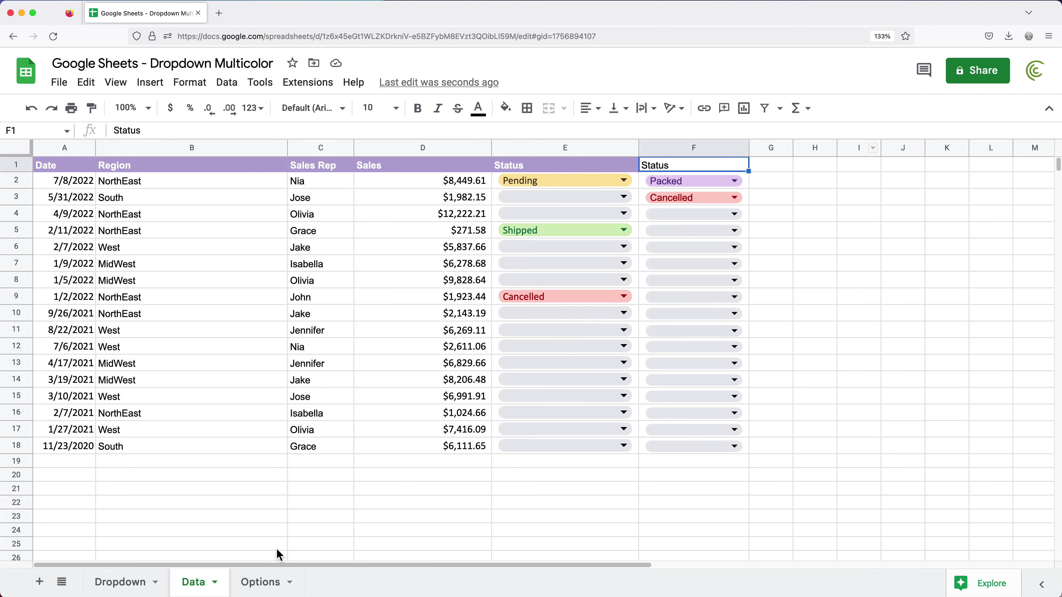
left_click(262, 582)
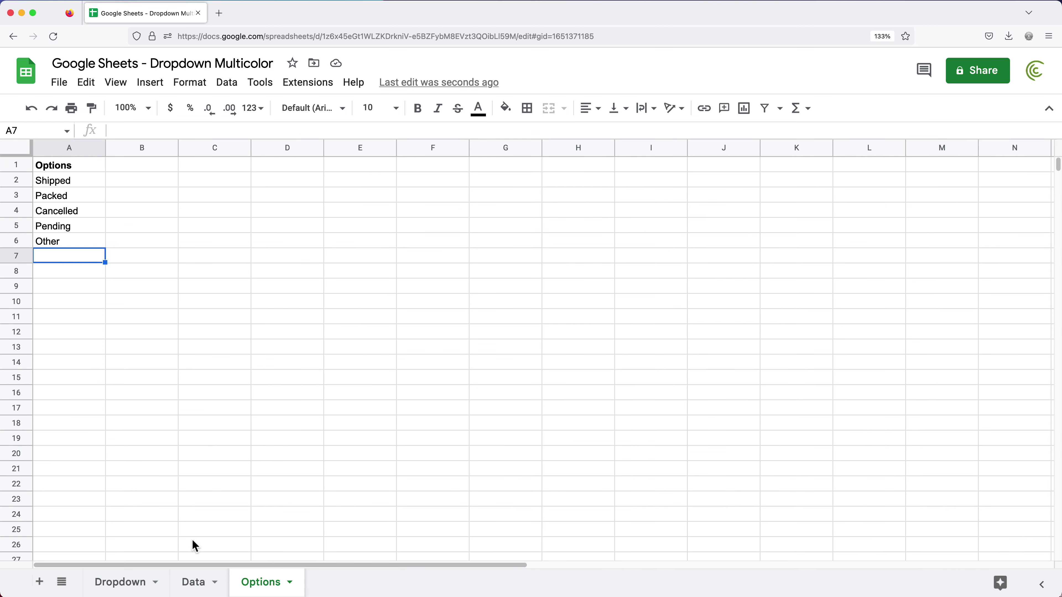
left_click(195, 582)
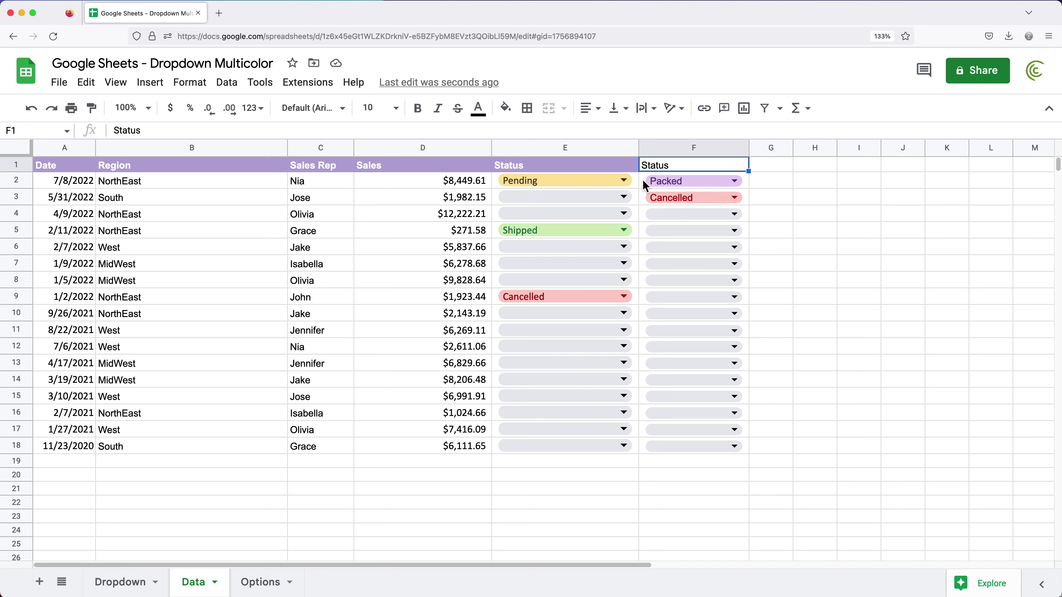
Delete the F2:F18 data validation dropdown rule, keeping Packed and Cancelled as plain text.
left_click_drag(643, 180, 647, 449)
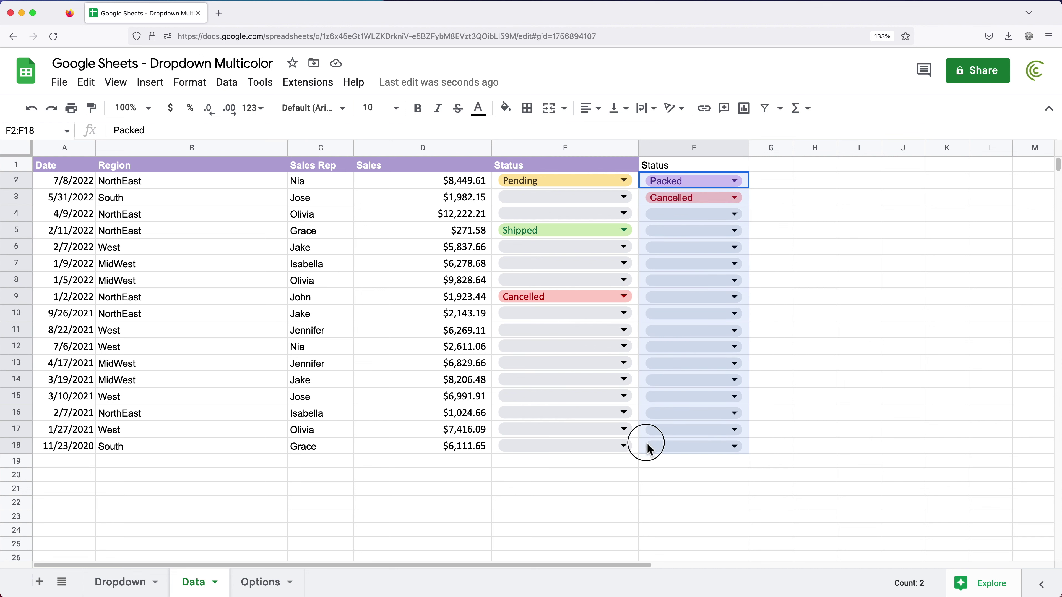
left_click(226, 83)
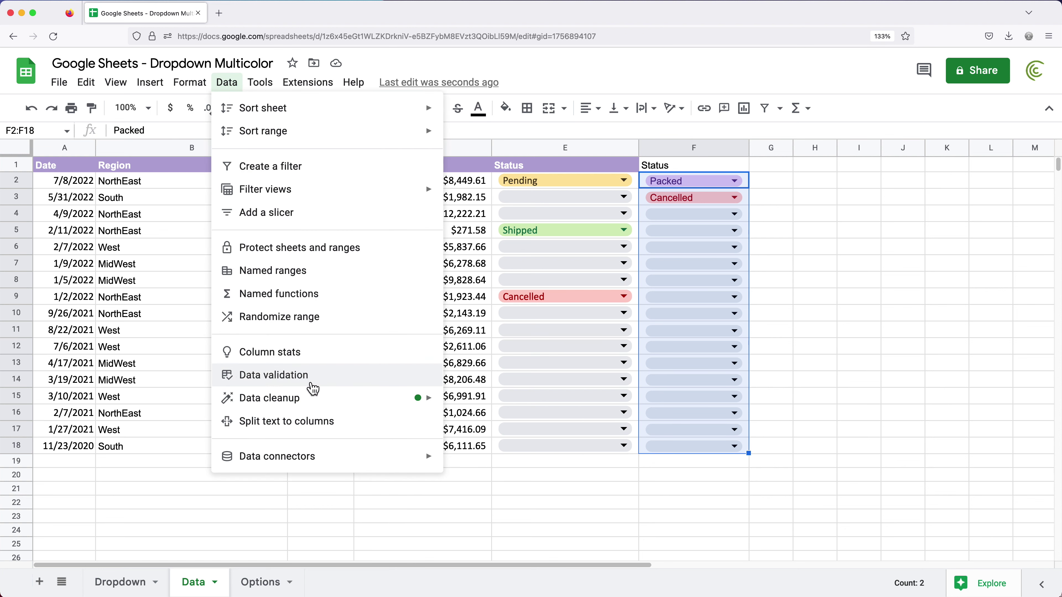
left_click(312, 387)
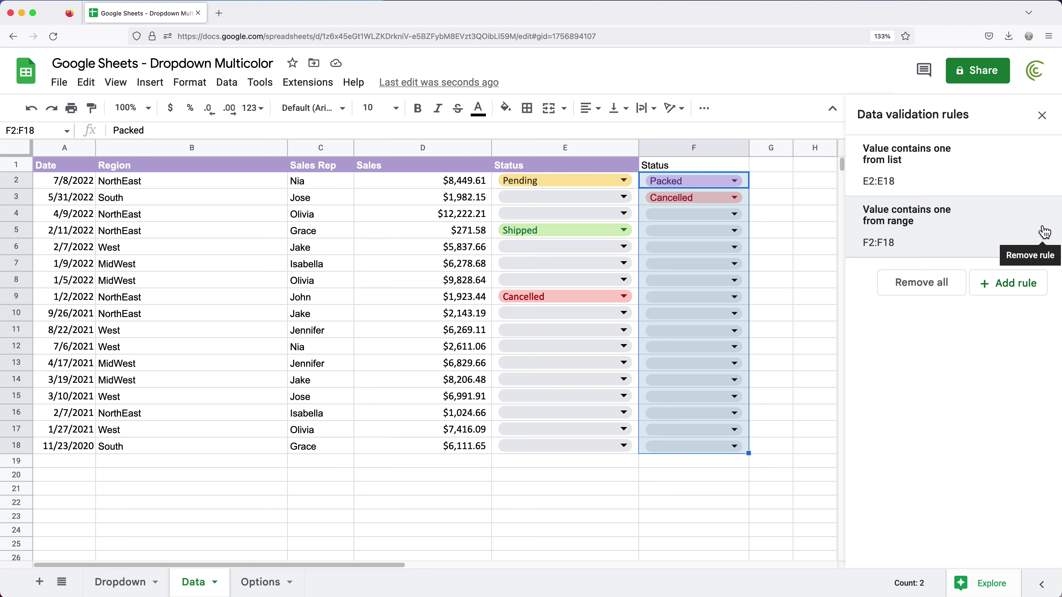
left_click(1043, 235)
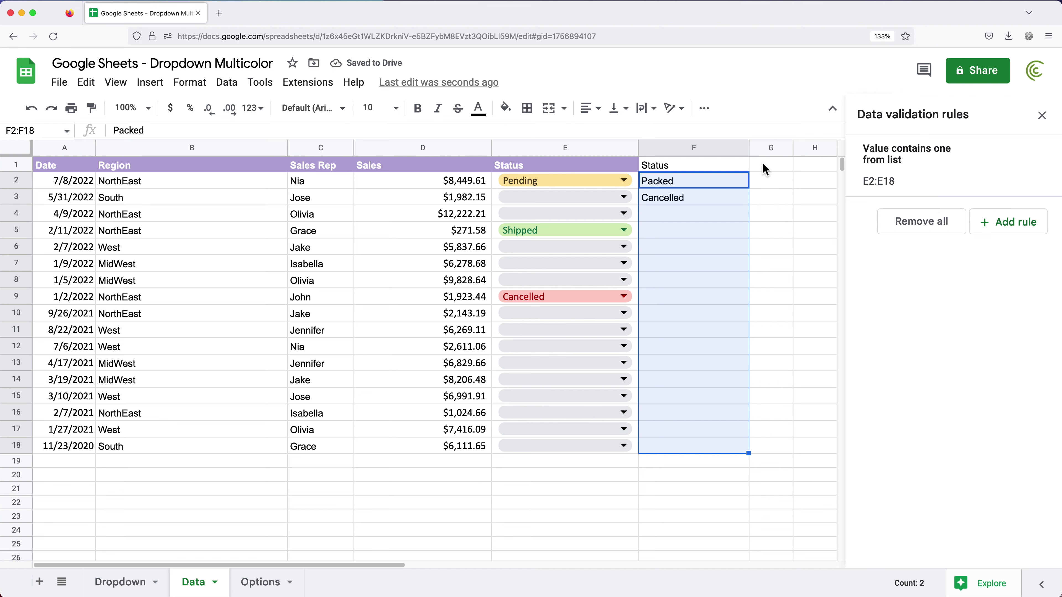
left_click(1048, 118)
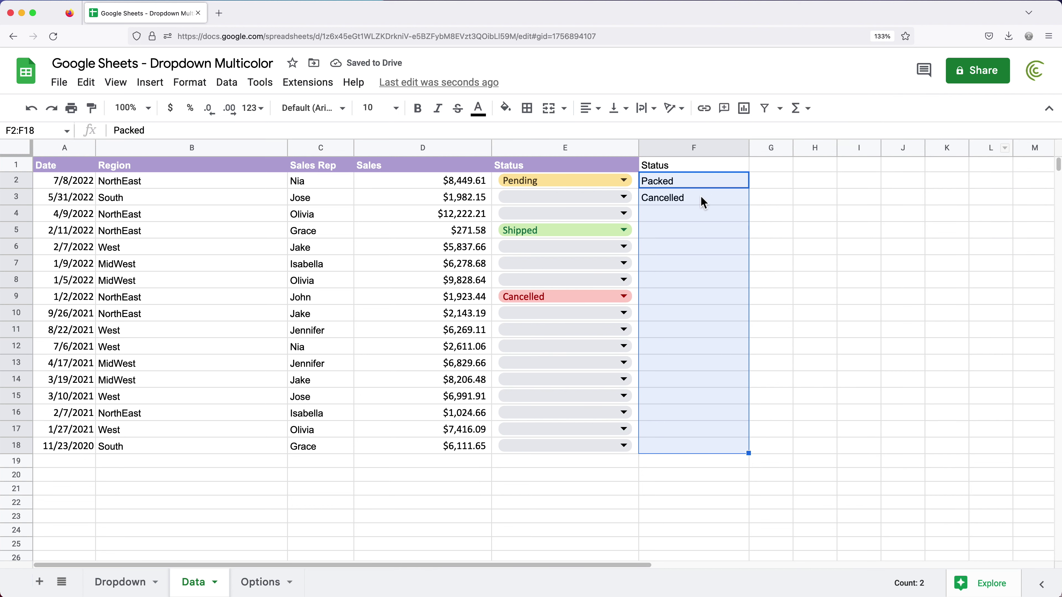
left_click(701, 178)
left_click(717, 318)
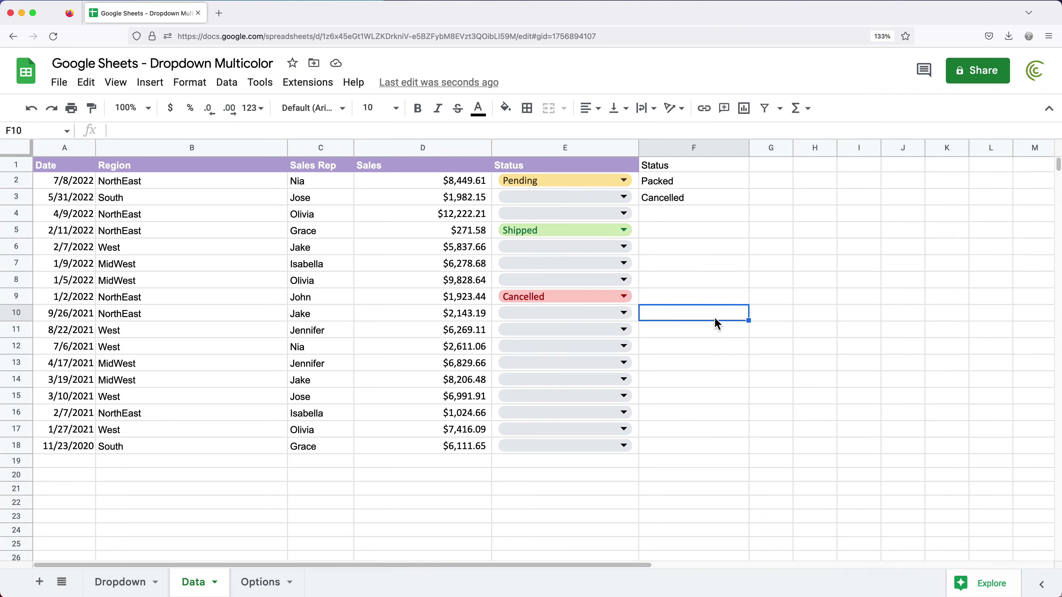